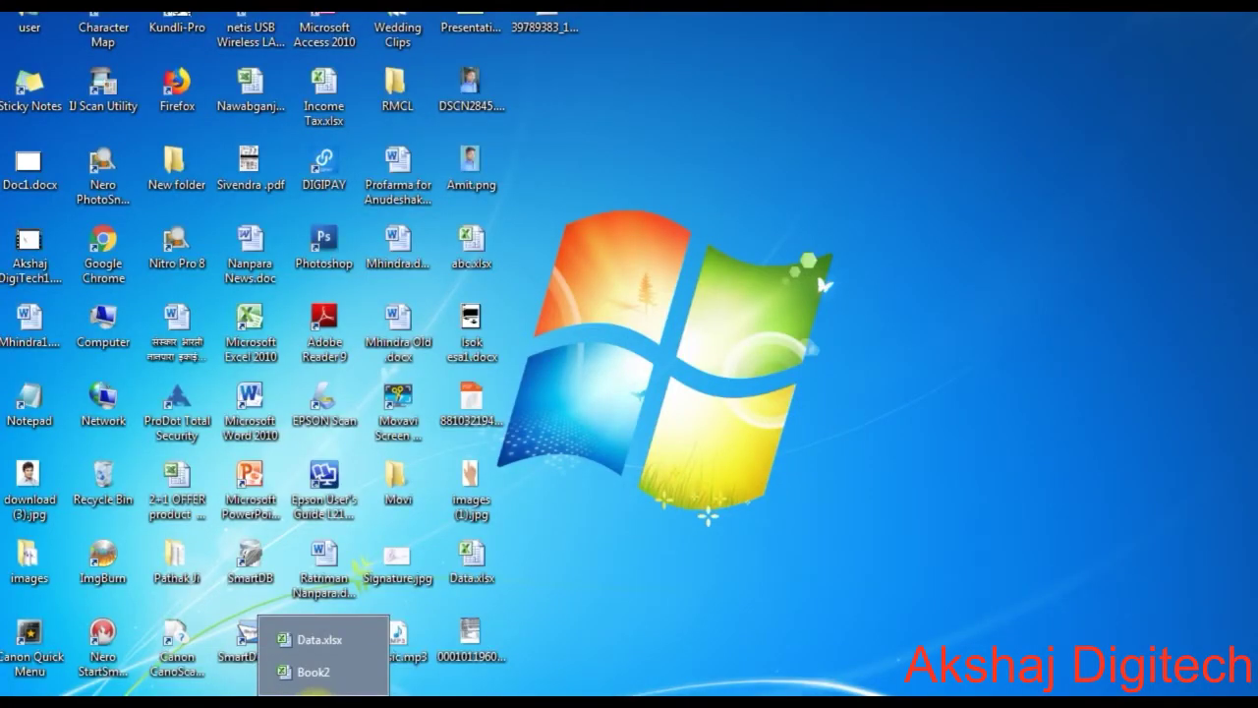
Step: Review the finished student result sheet in Data.xlsx, then return to the blank Book2 workbook
left_click(312, 671)
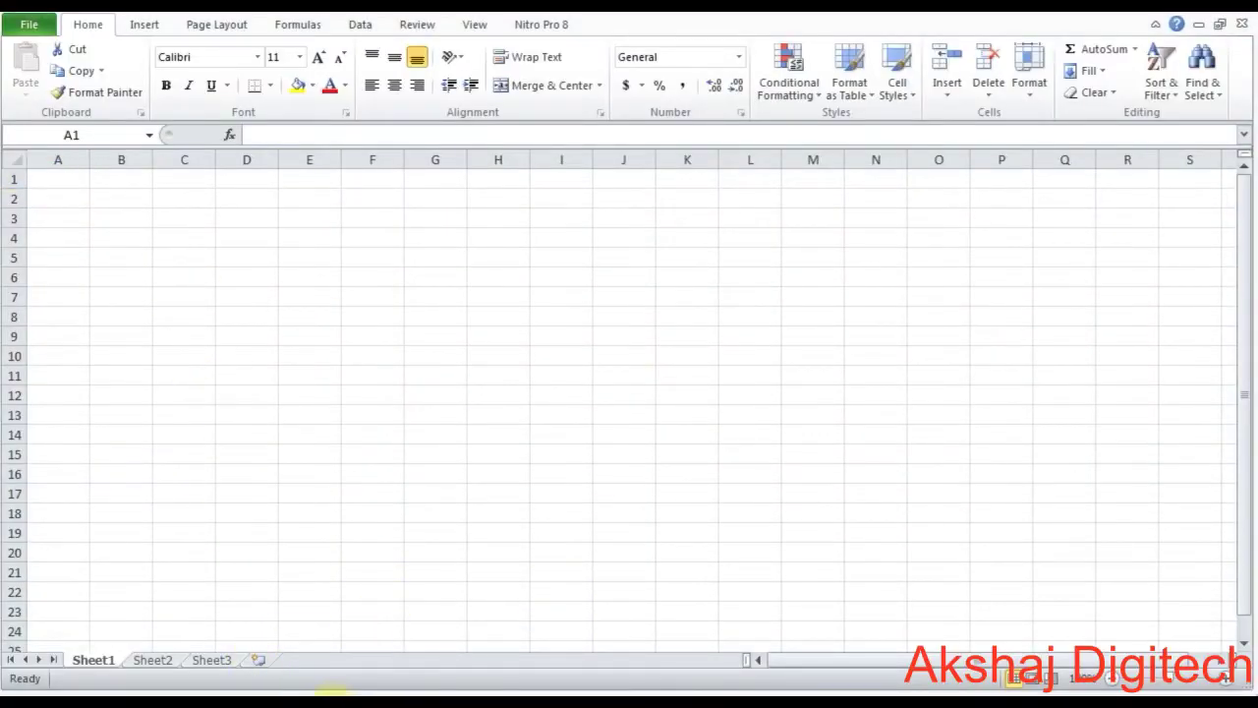
left_click(314, 640)
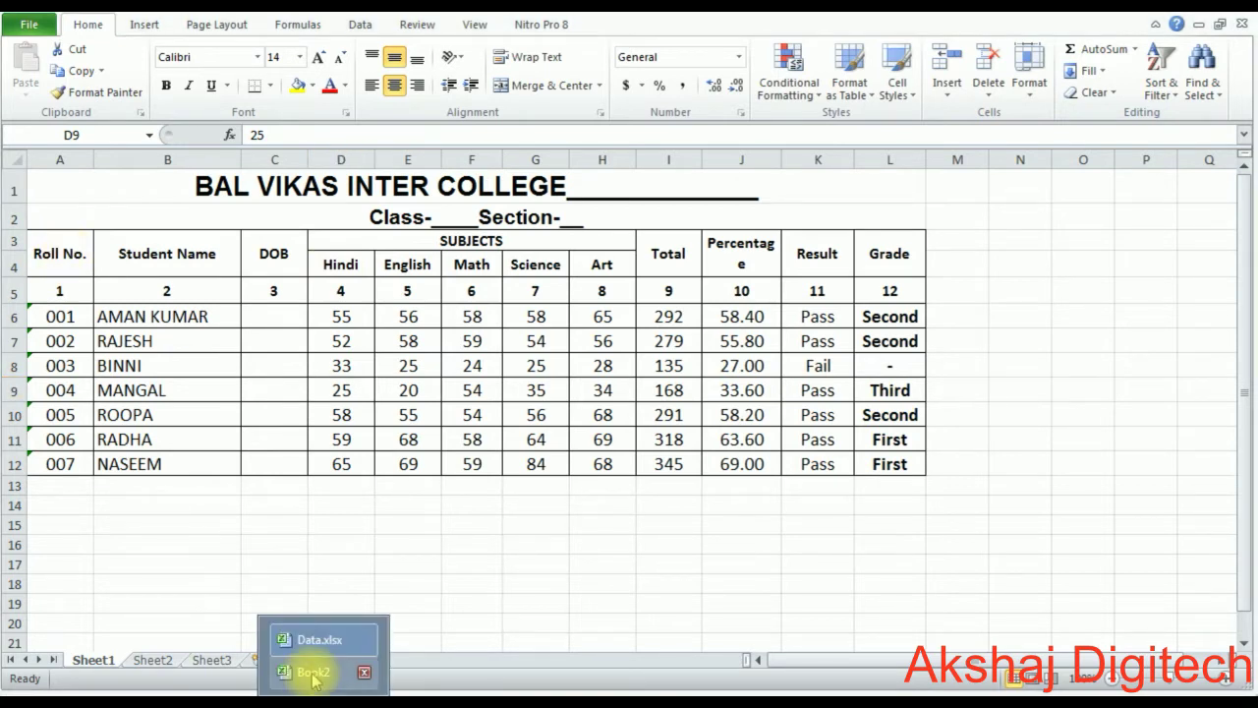
left_click(312, 672)
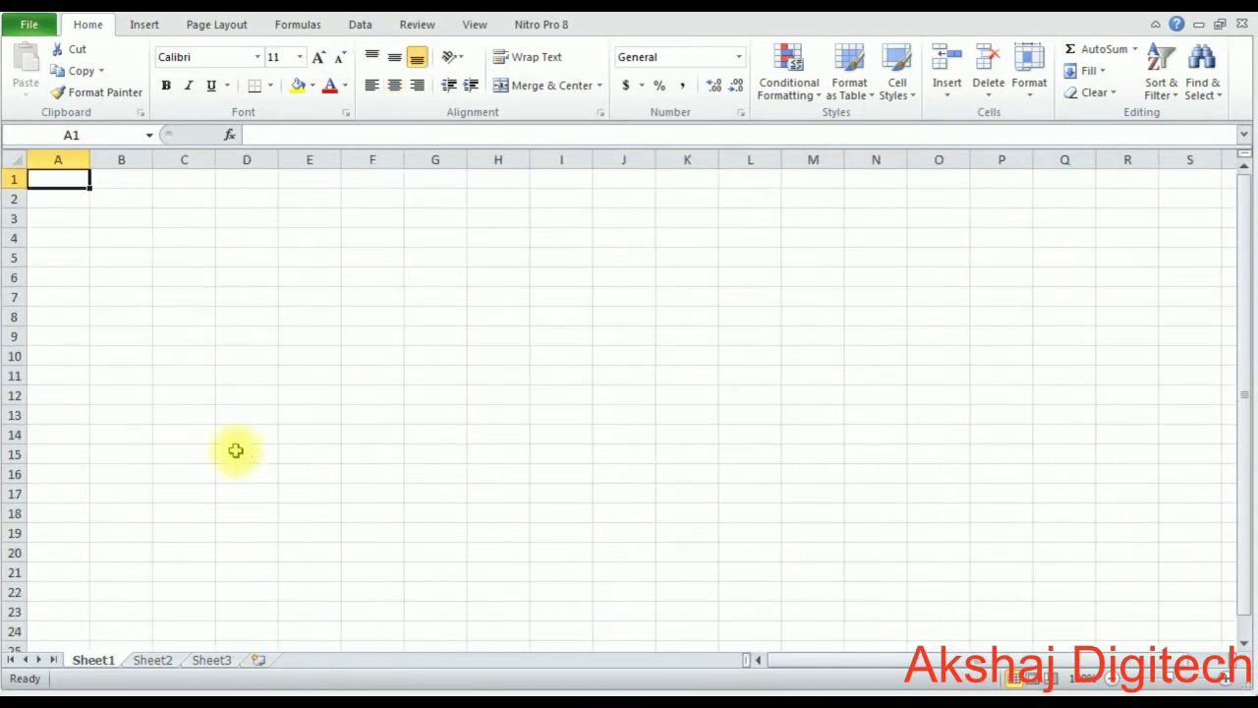
left_click(57, 220)
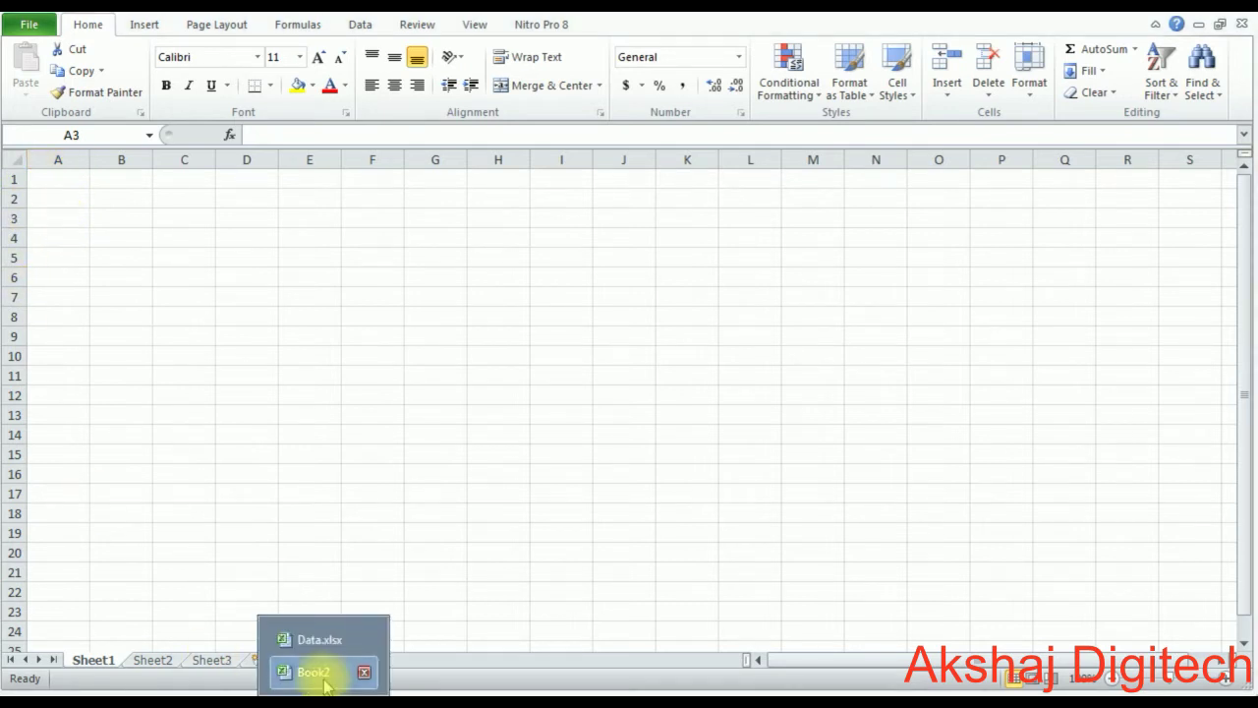
left_click(320, 640)
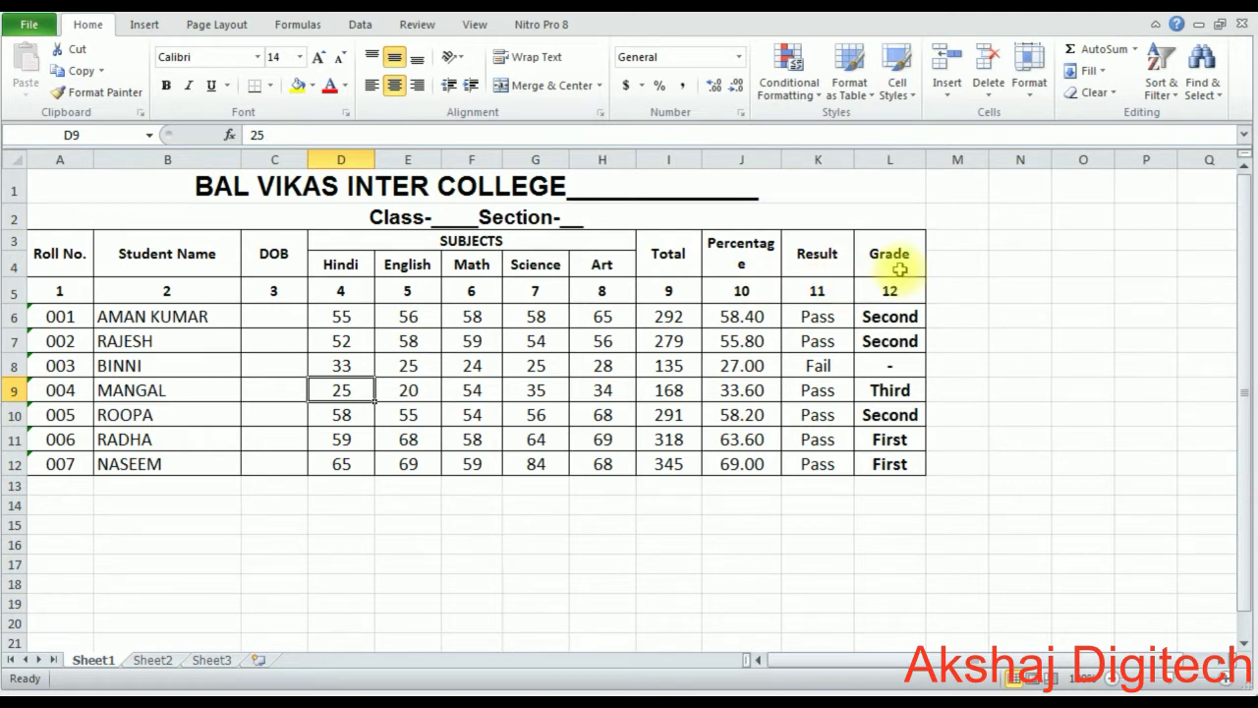
left_click(315, 694)
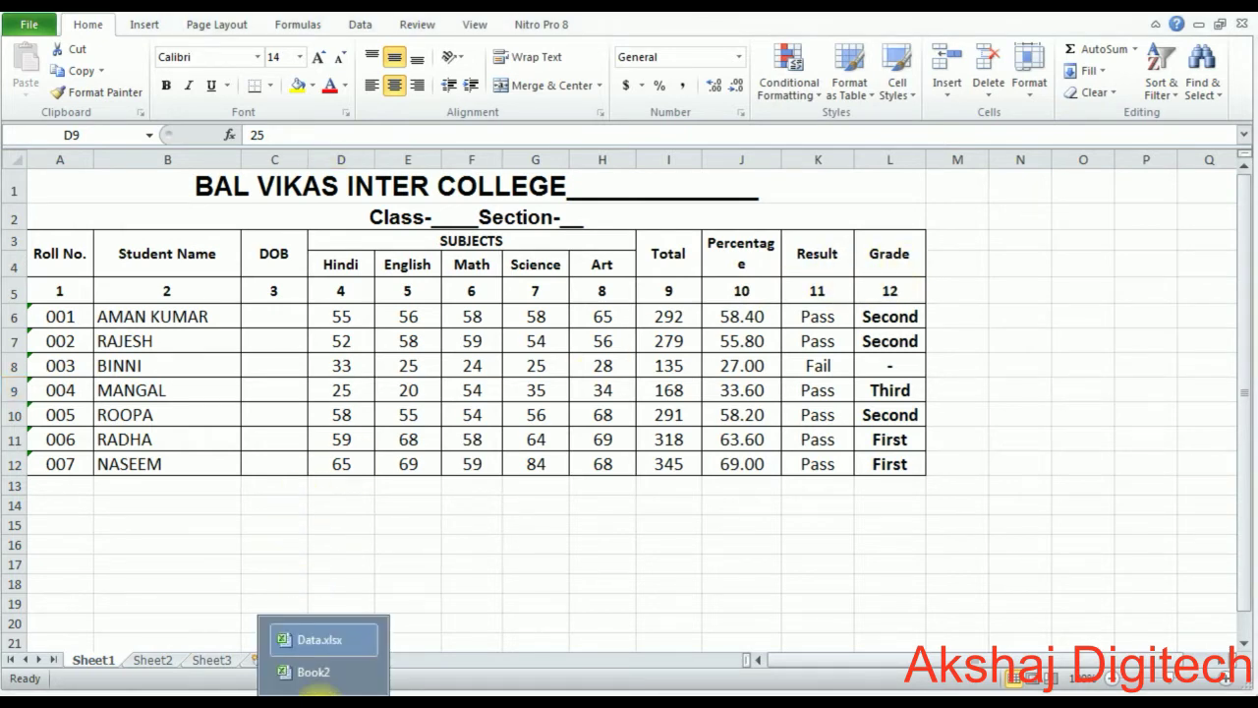
mouse_move(313, 673)
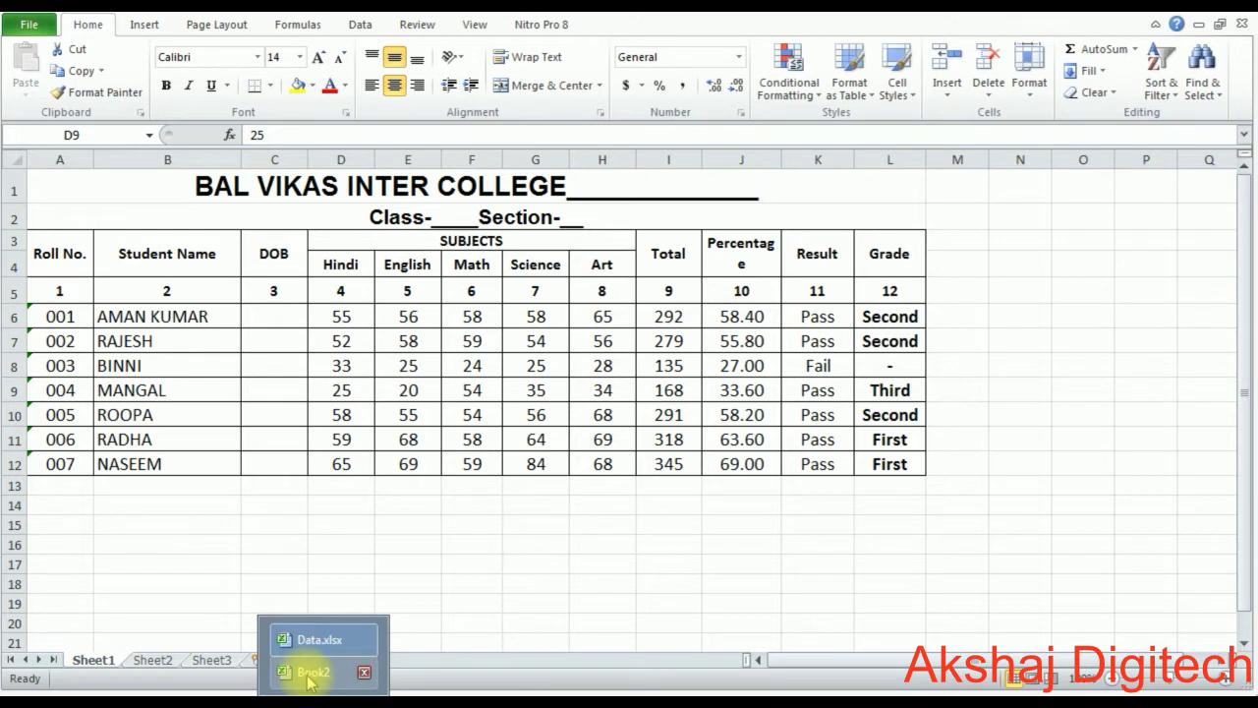
left_click(310, 676)
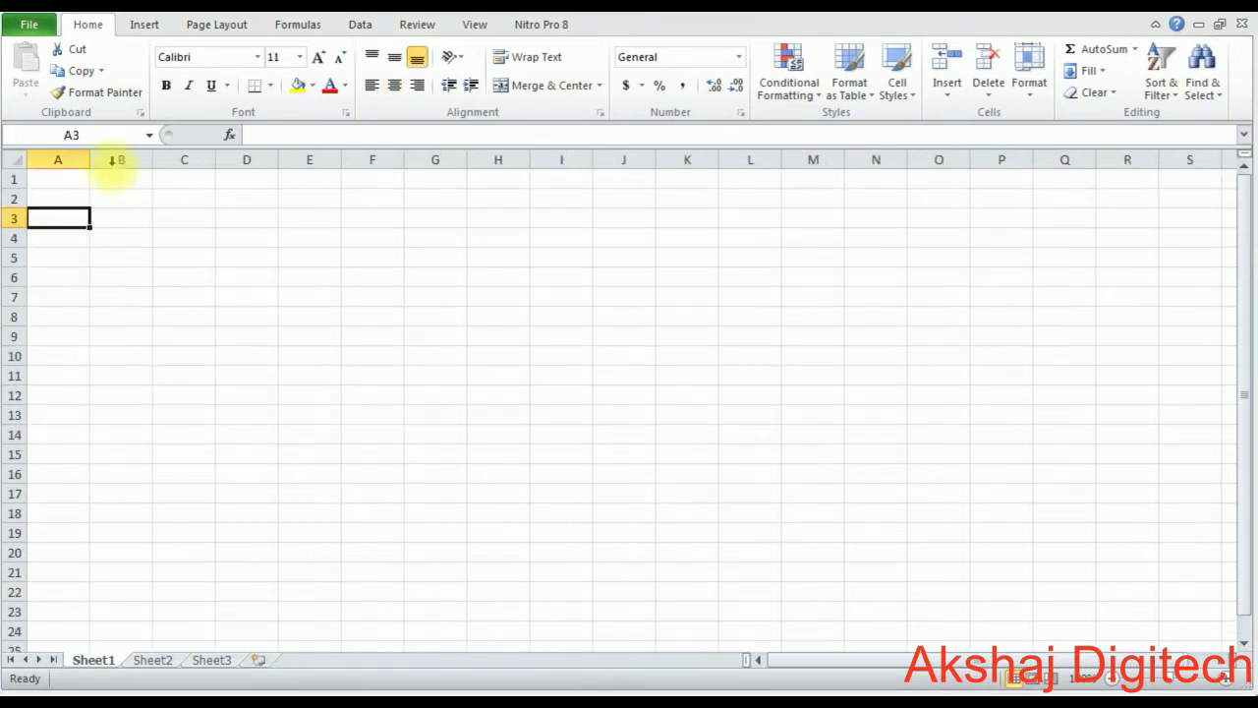
Step: Create a new workbook from the Blank workbook template and select cell A3
left_click(29, 25)
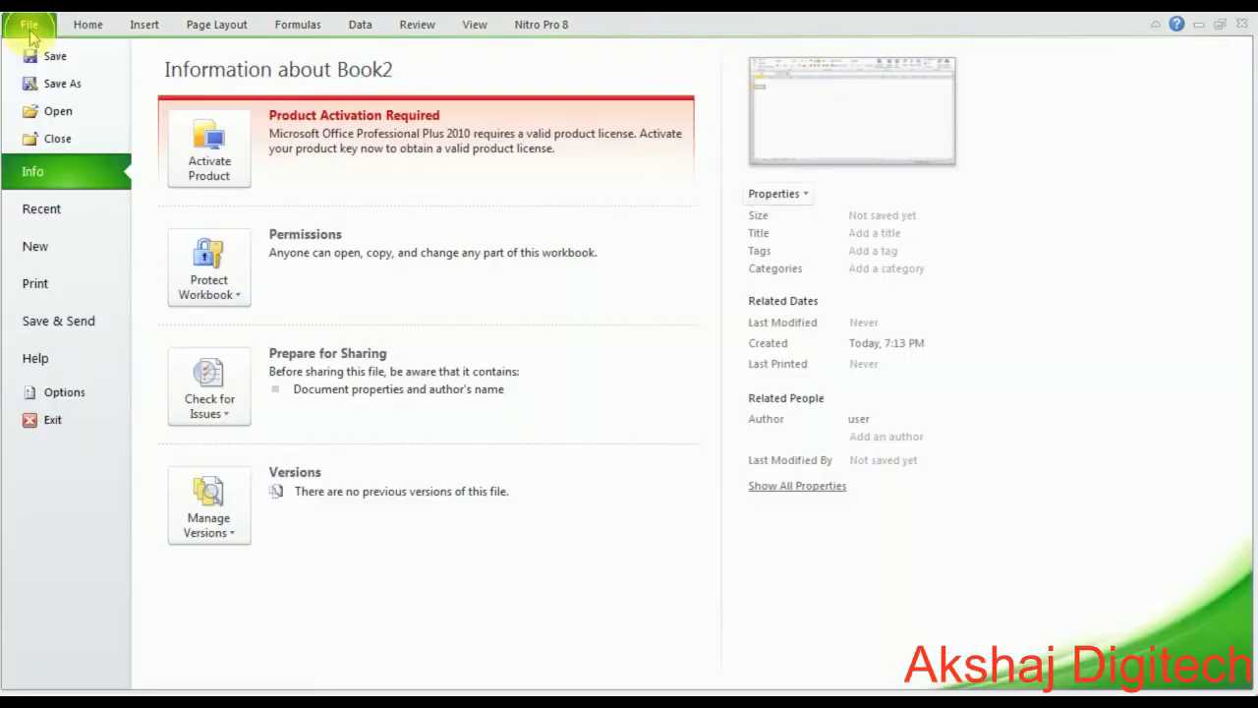
left_click(47, 255)
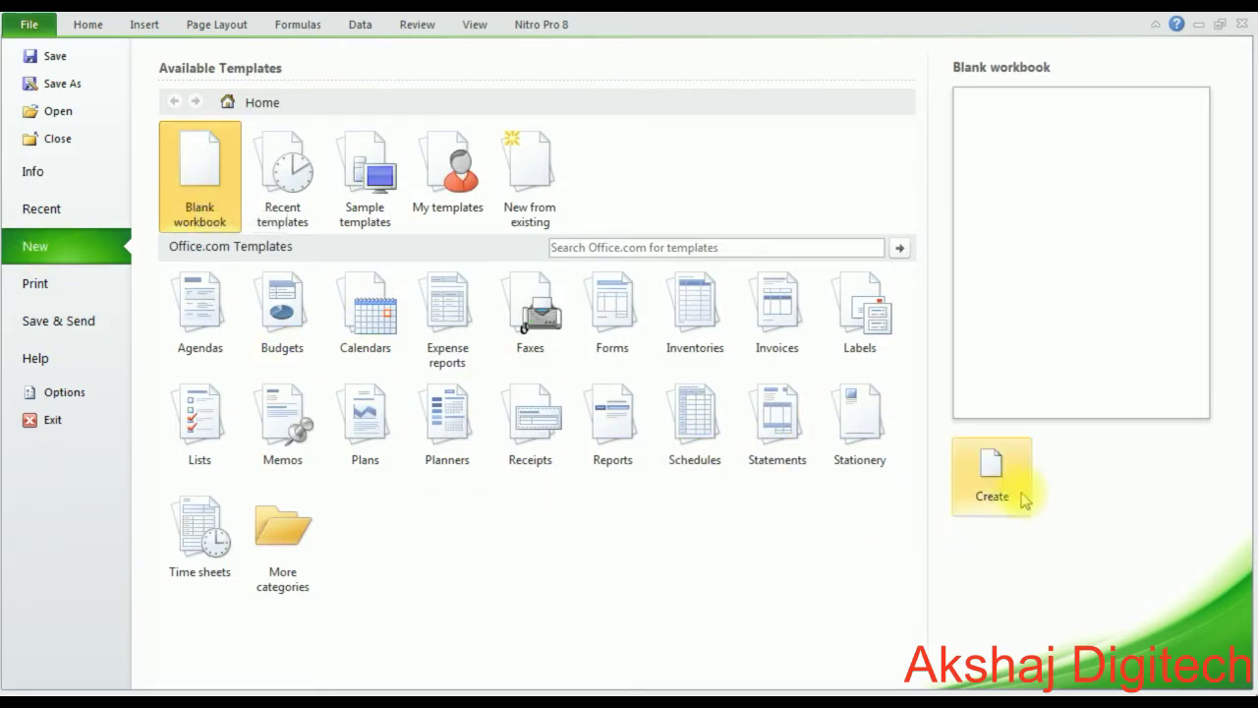
left_click(993, 481)
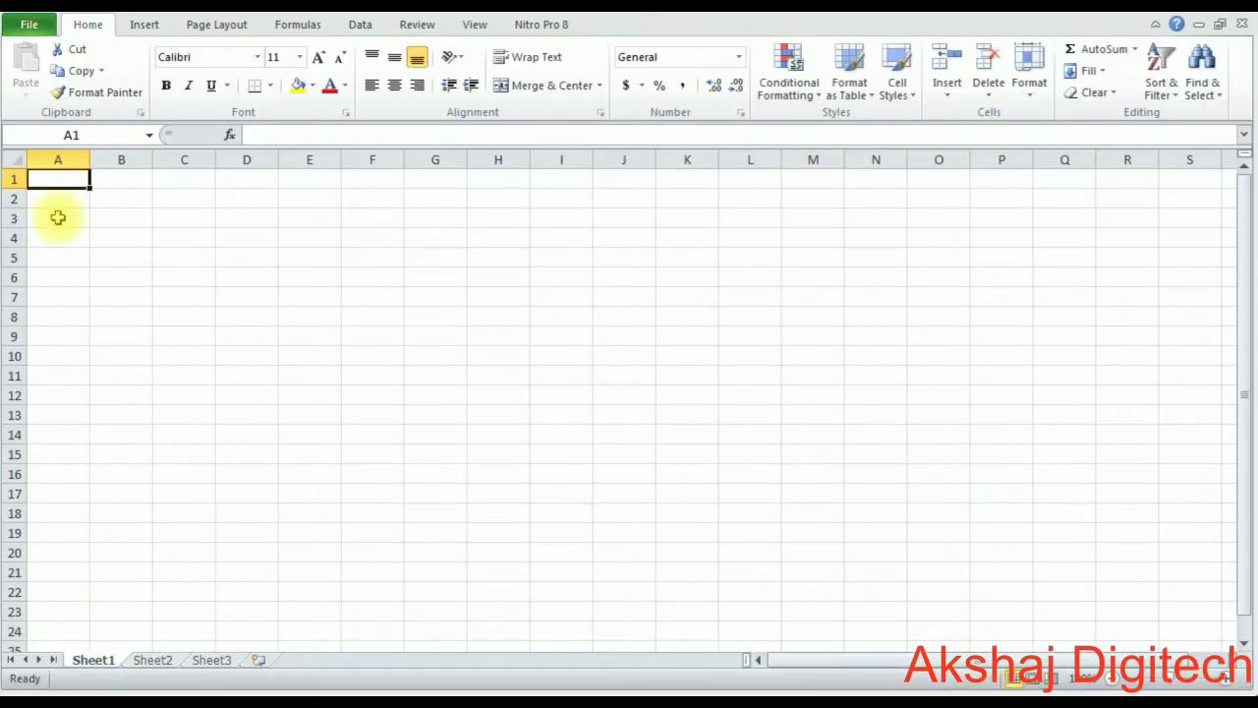
left_click(58, 217)
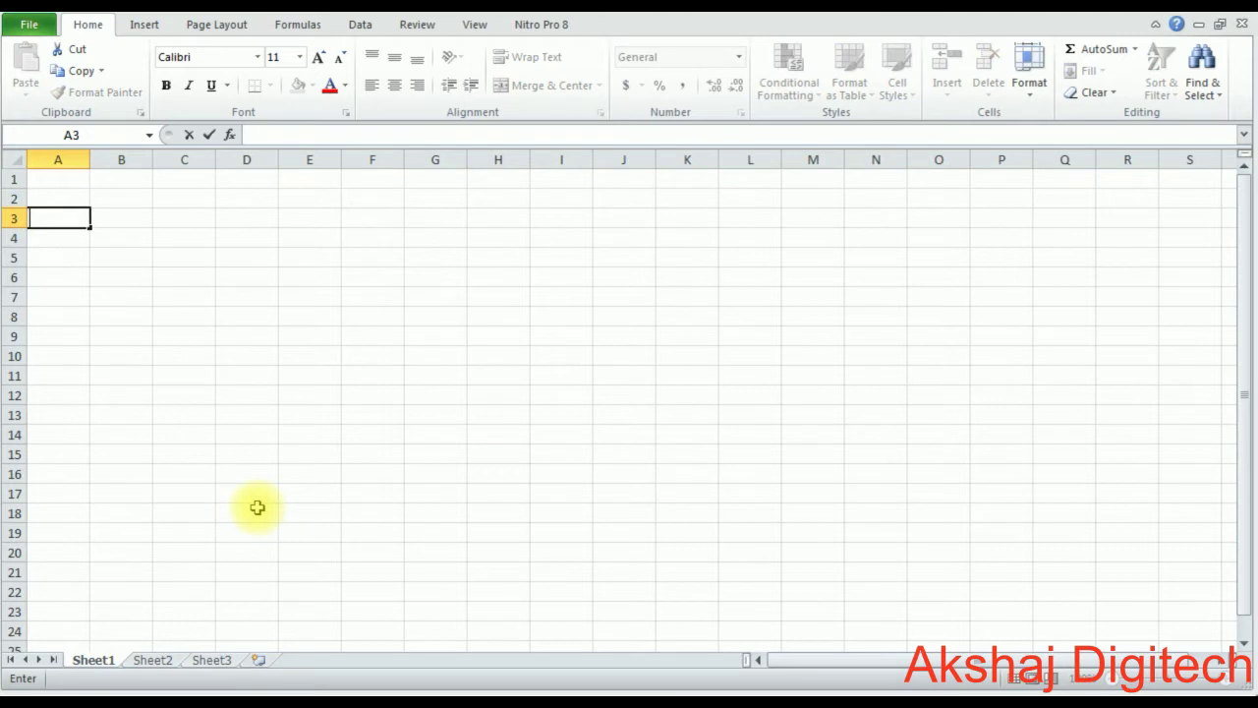
Step: Enter the headings Roll No., Student Name and DOB across A3:C3
type("Roll ")
type("N")
type("o.")
key("Tab")
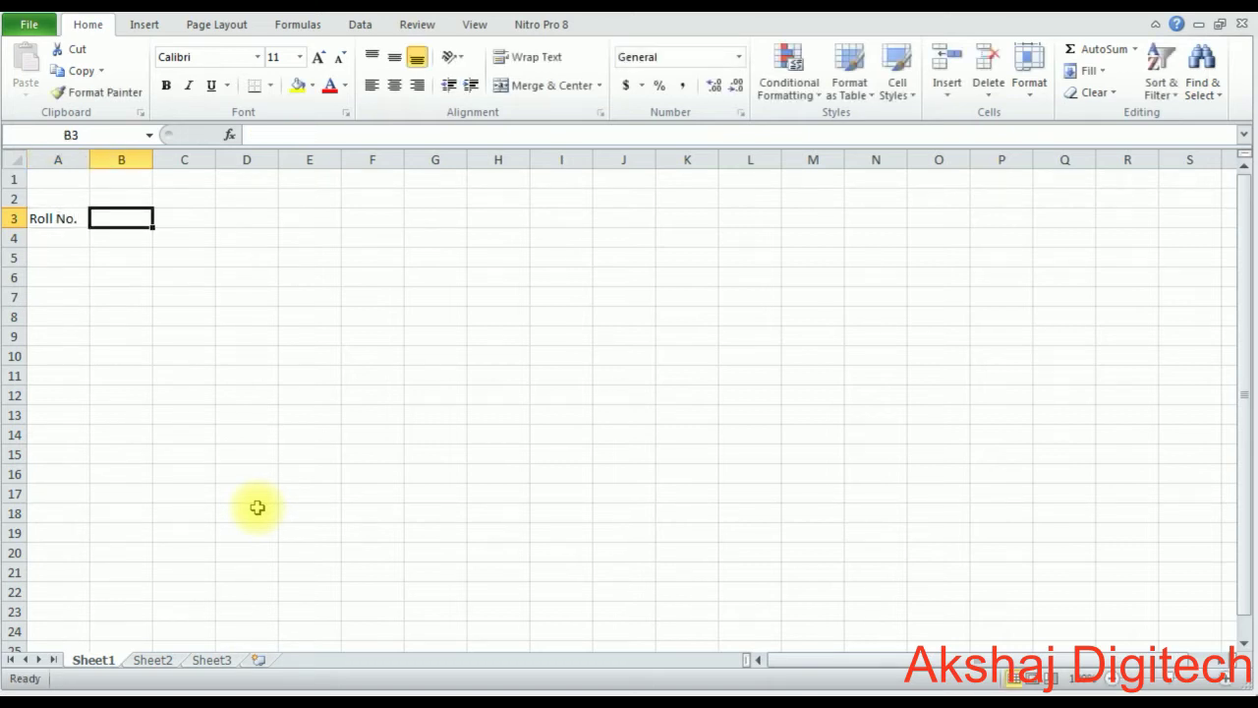
type("Stu")
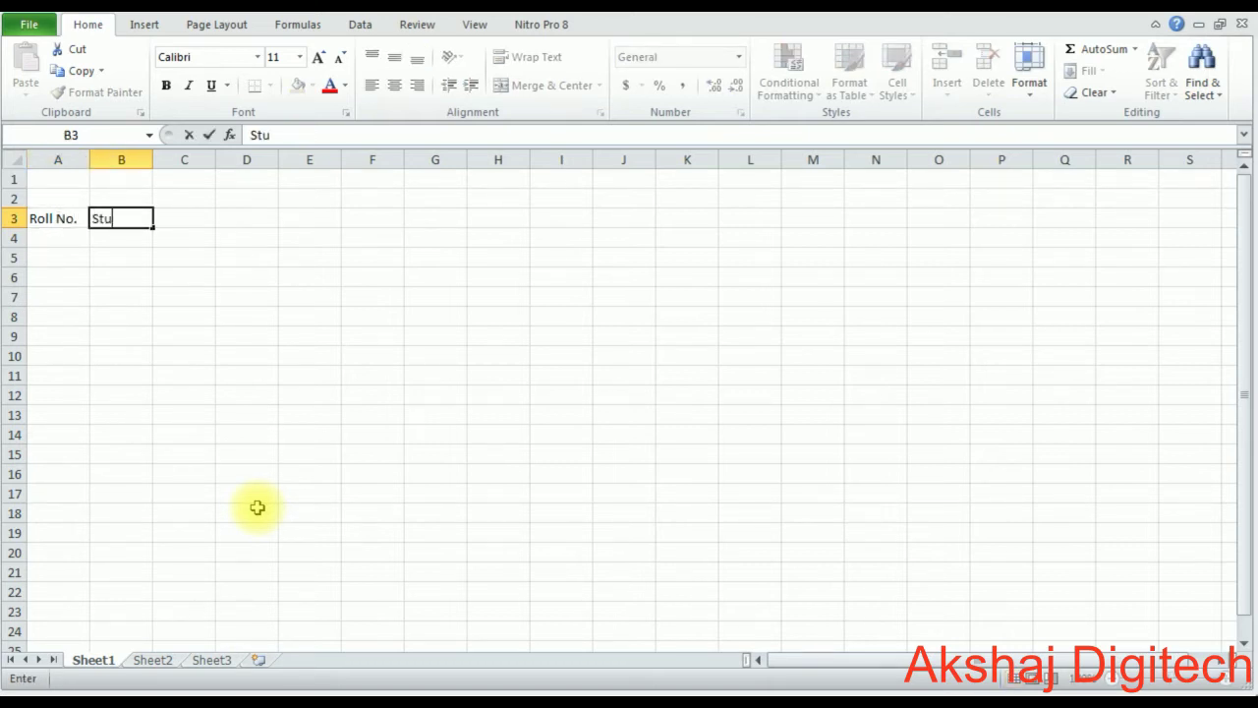
type("dent ")
type("Name")
key("Tab")
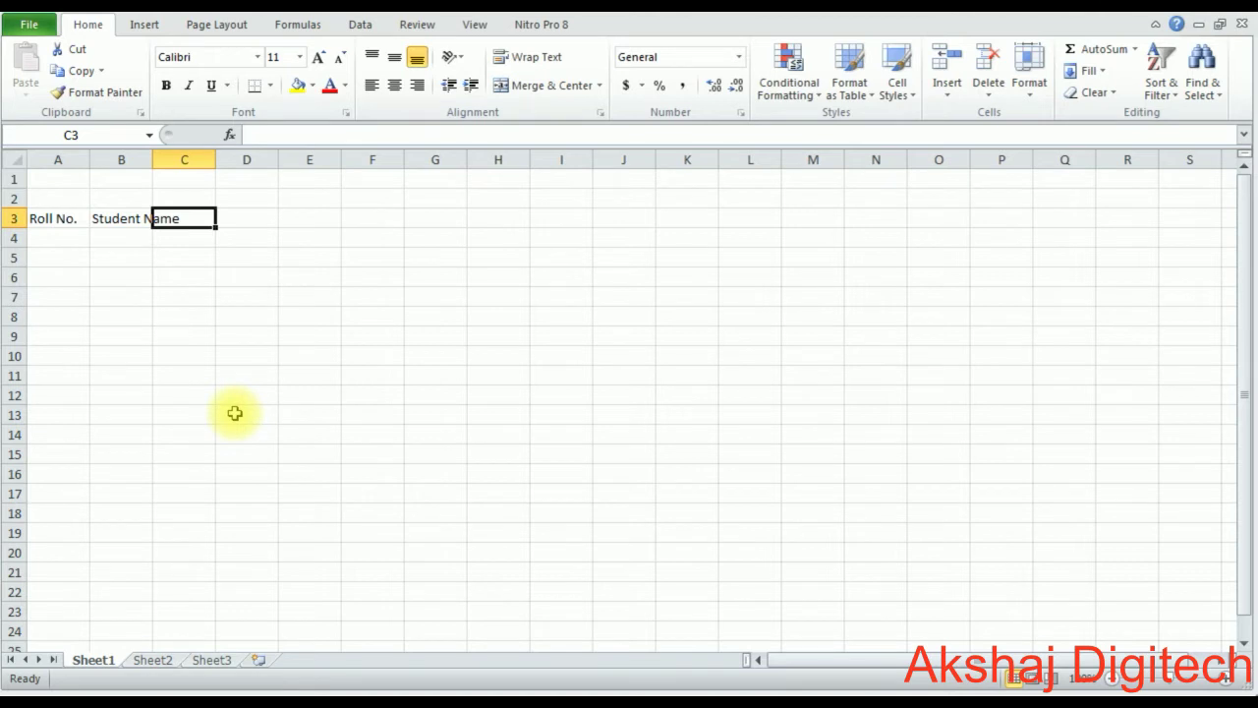
type("DO")
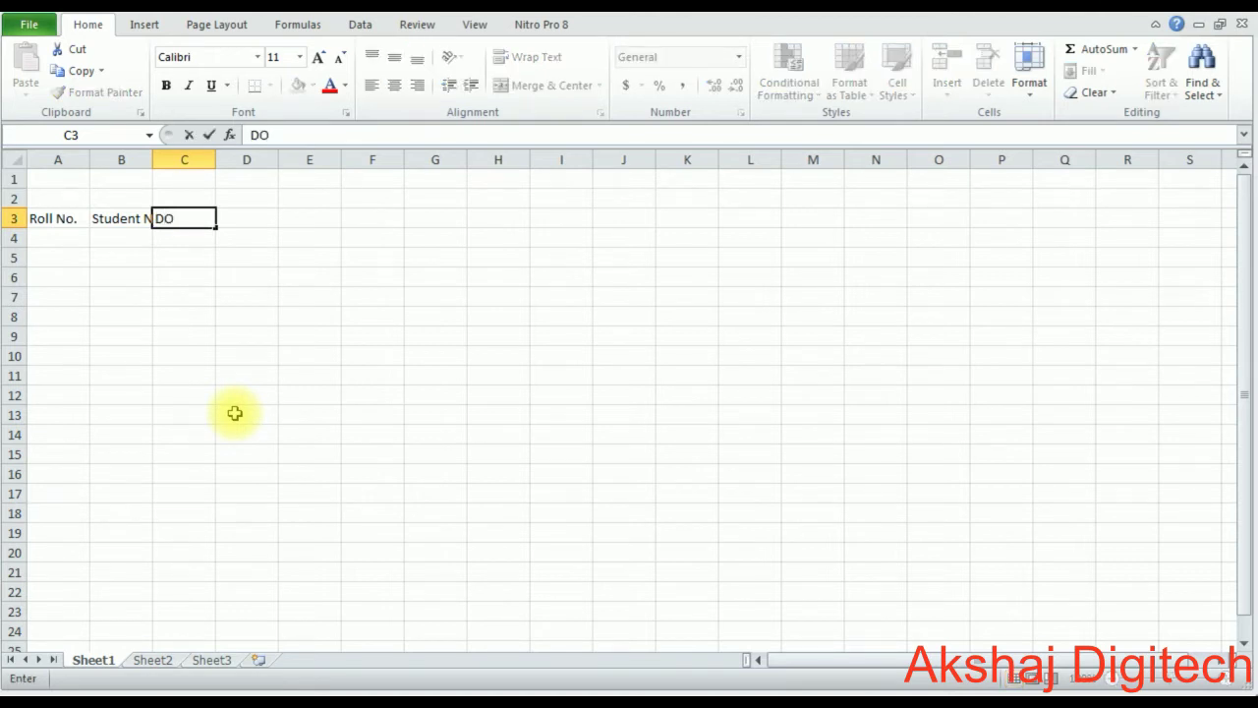
type("B")
key("Tab")
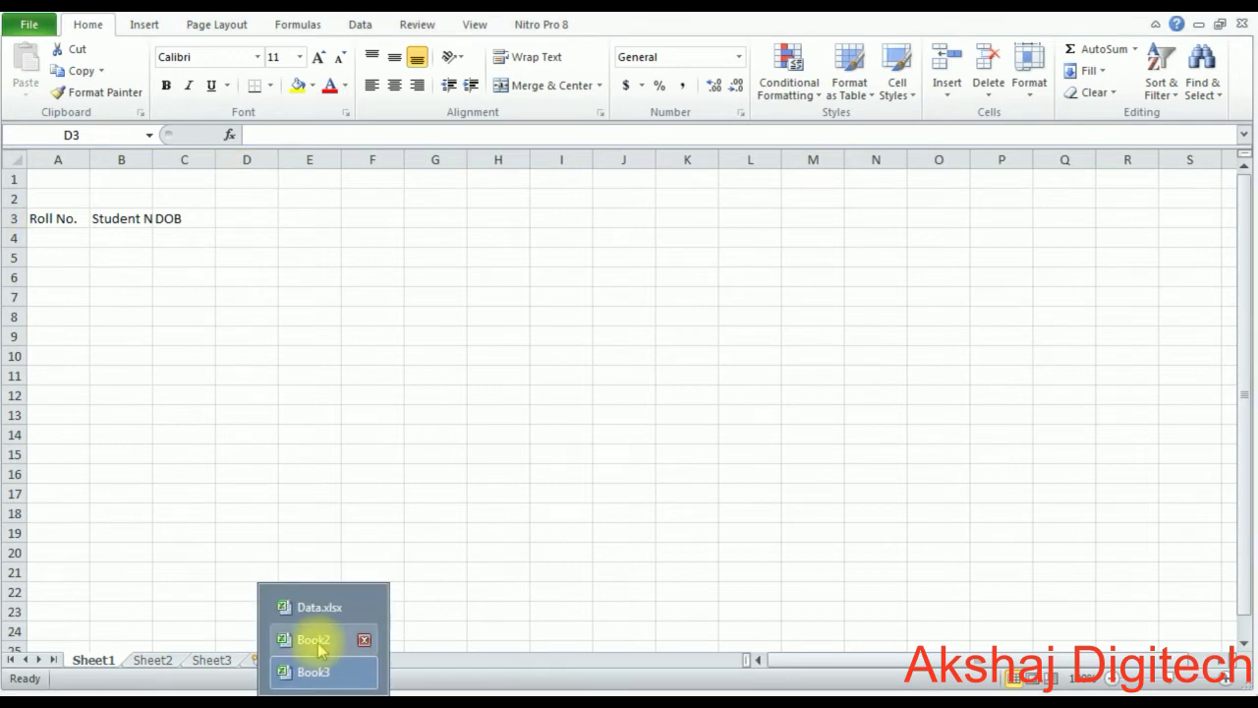
Step: Copy the Hindi, English, Math, Science and Art headings from Data.xlsx into D4:H4
left_click(317, 606)
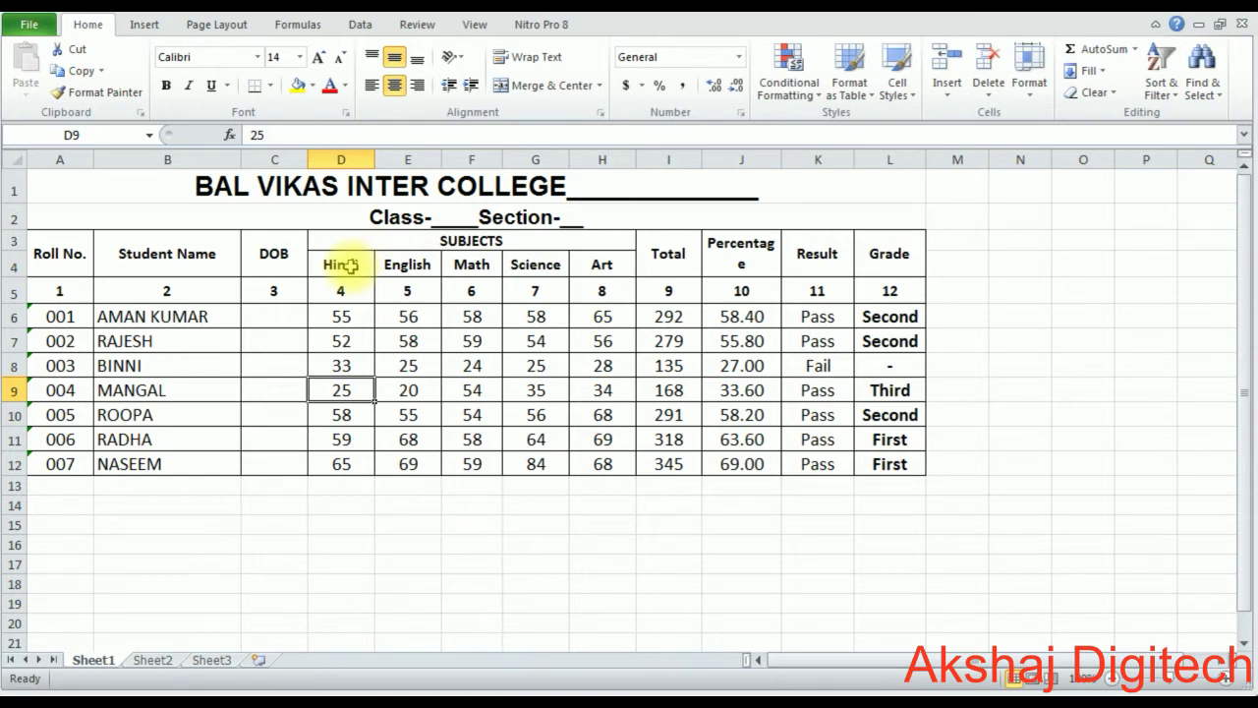
left_click(340, 266)
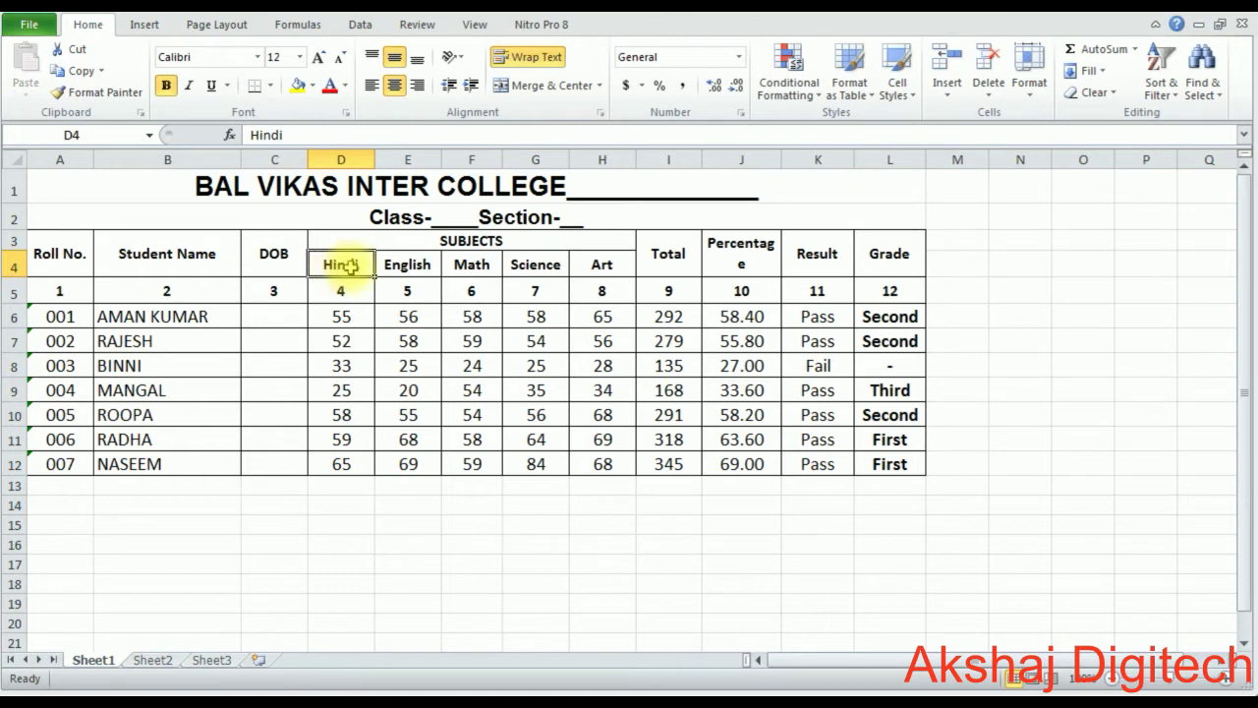
left_click_drag(337, 267, 582, 268)
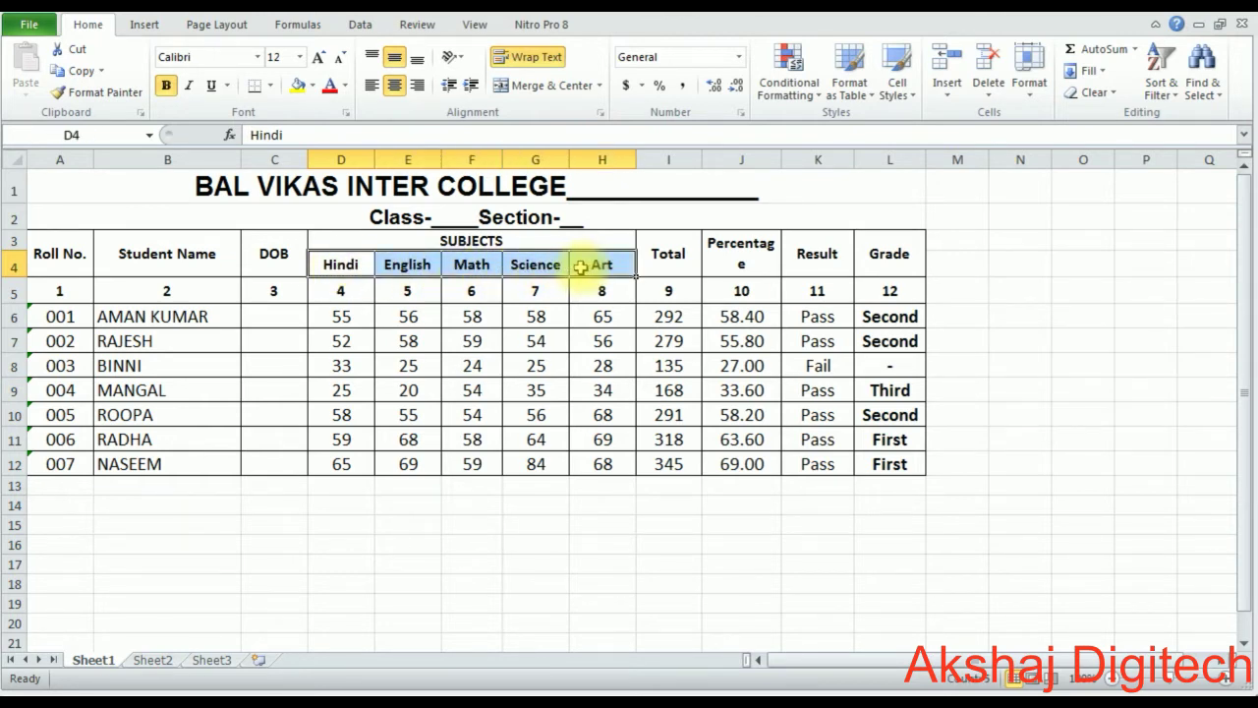
key("ctrl+c")
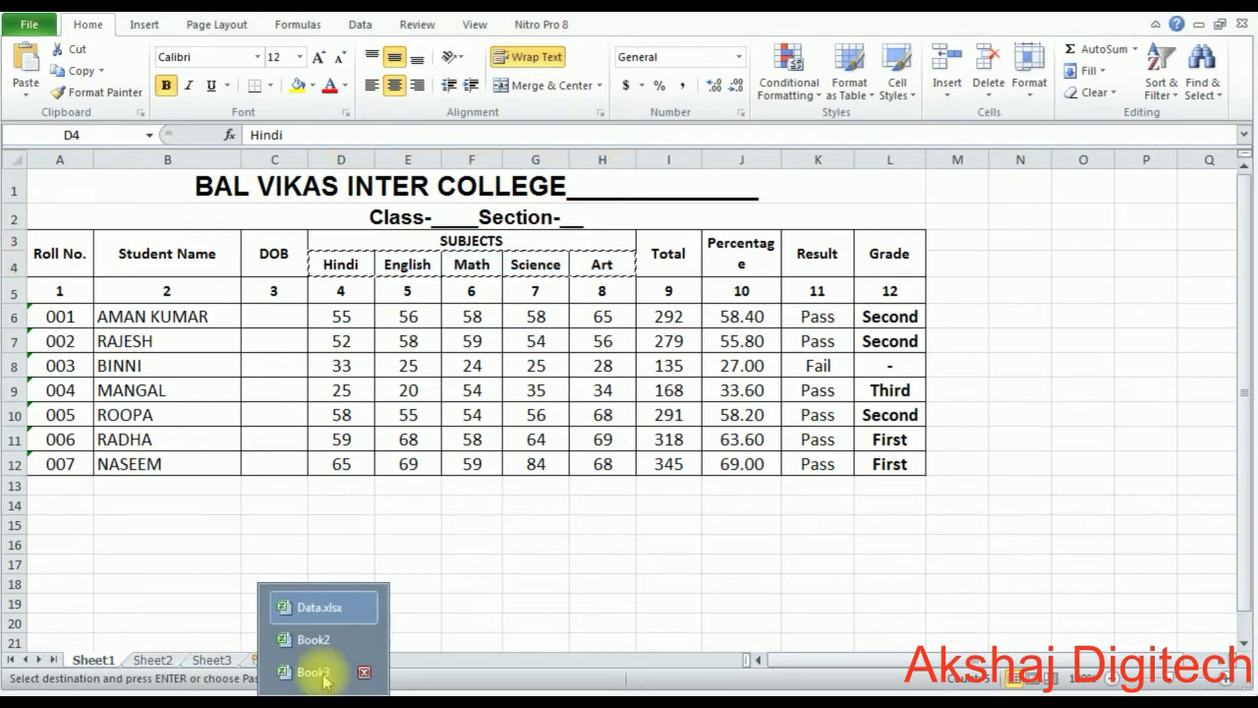
left_click(314, 640)
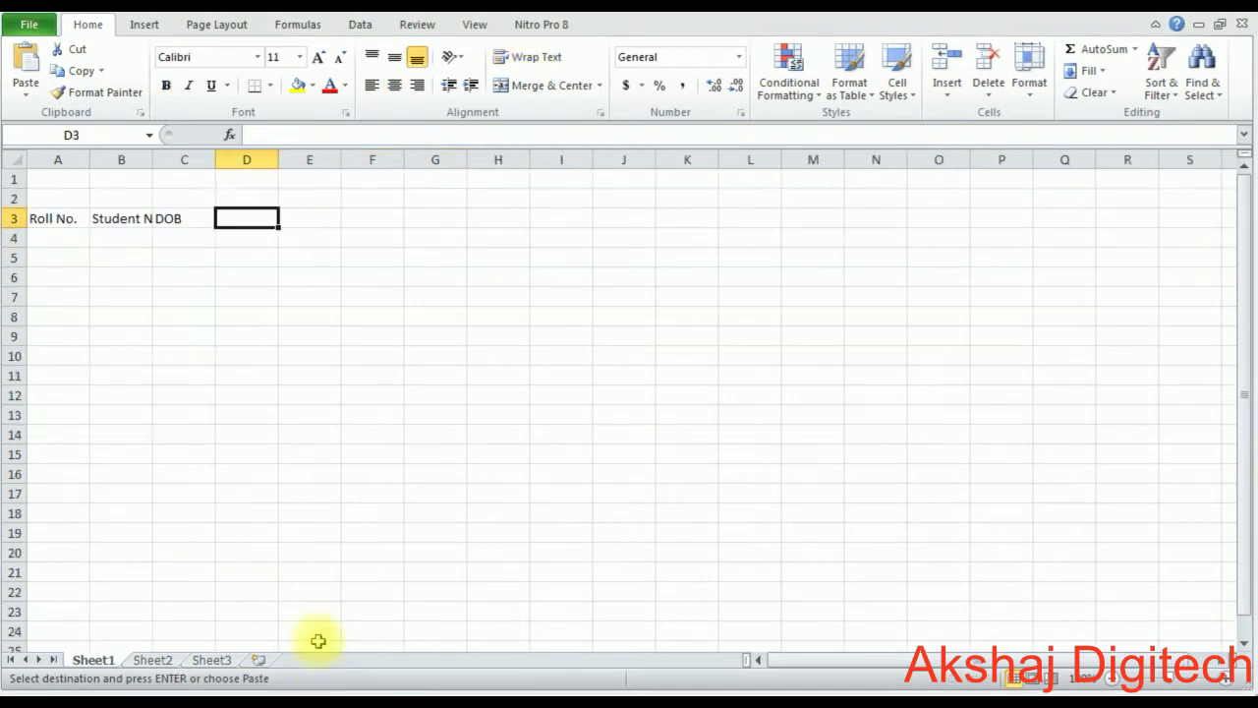
left_click(229, 239)
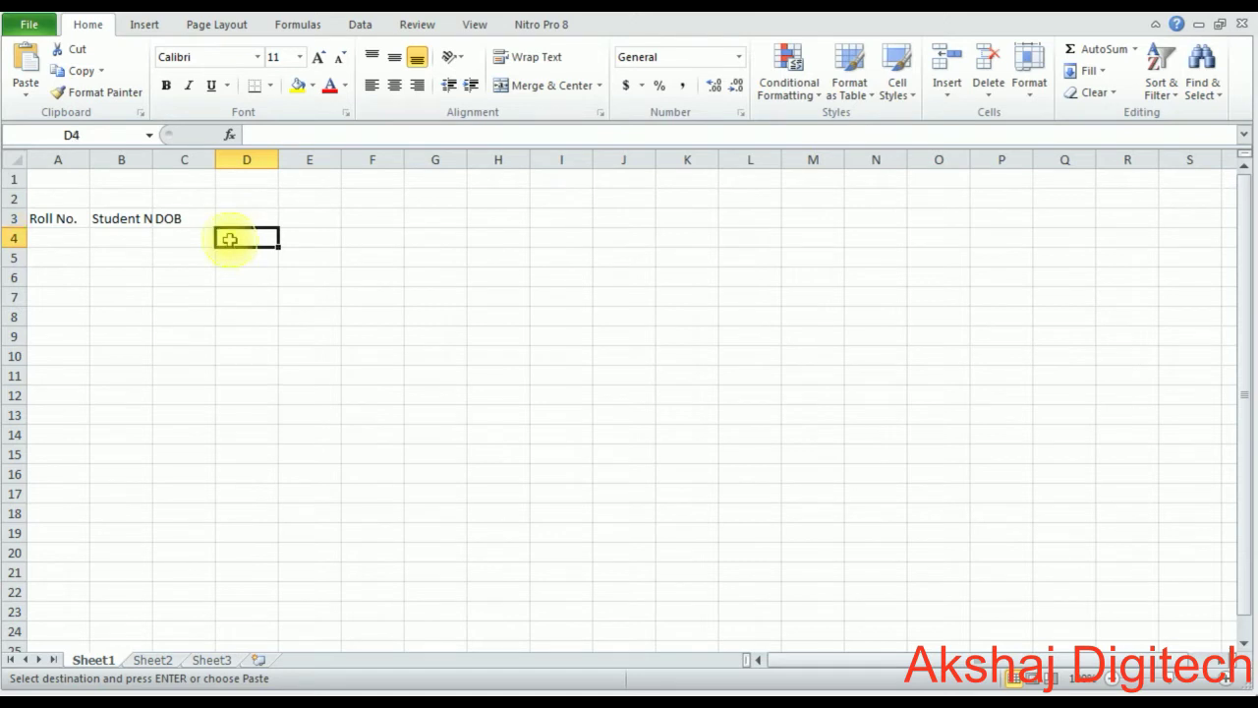
key("ctrl+v")
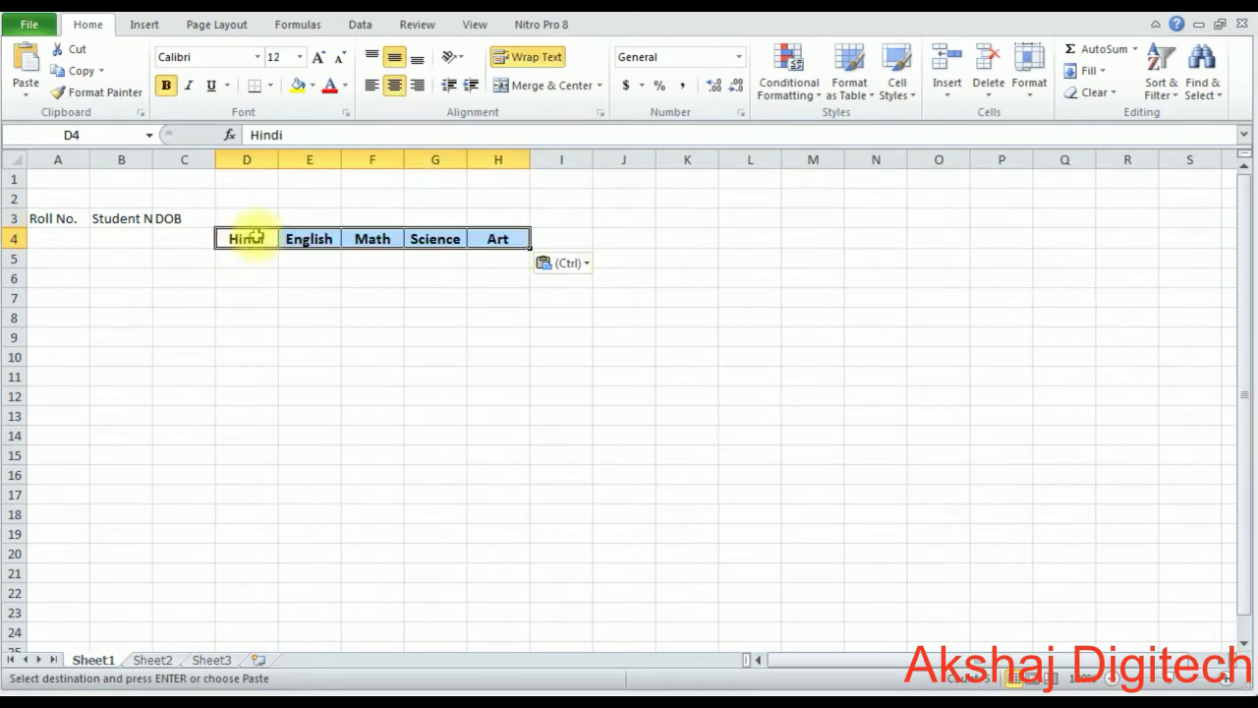
left_click(251, 222)
left_click_drag(252, 222, 496, 220)
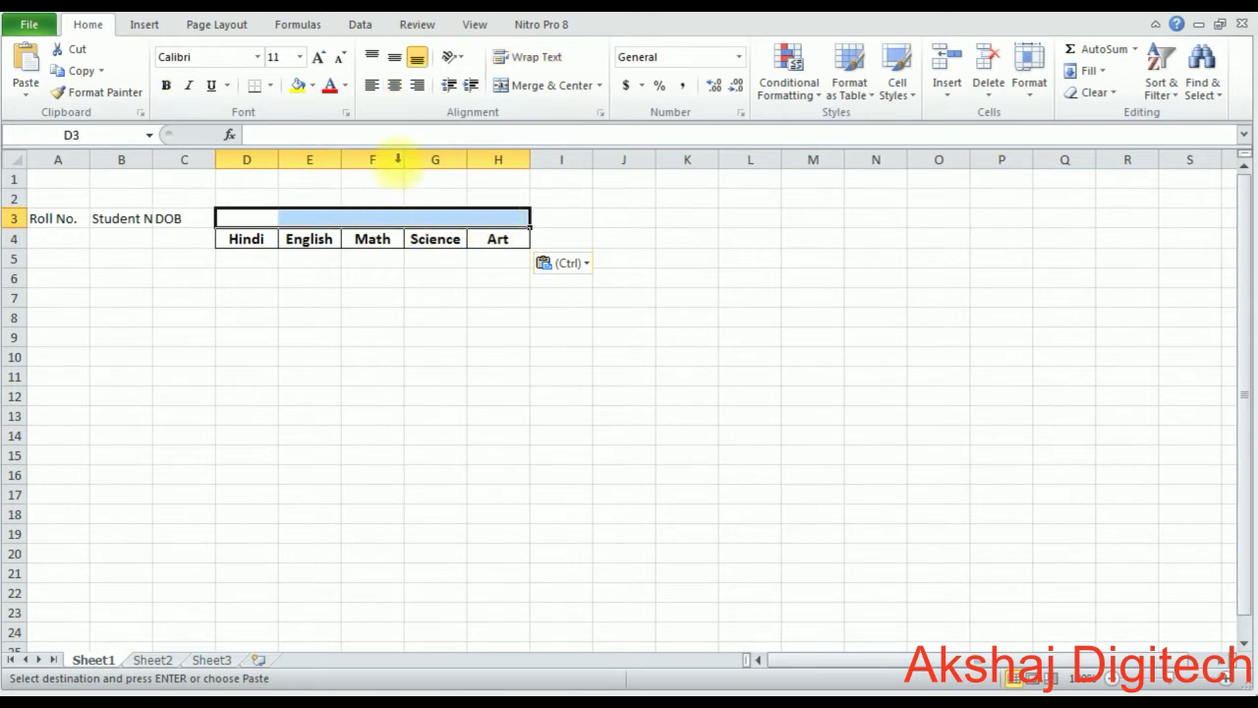
Step: Merge and centre D3:H3 and label it SUBJECTS
left_click(547, 89)
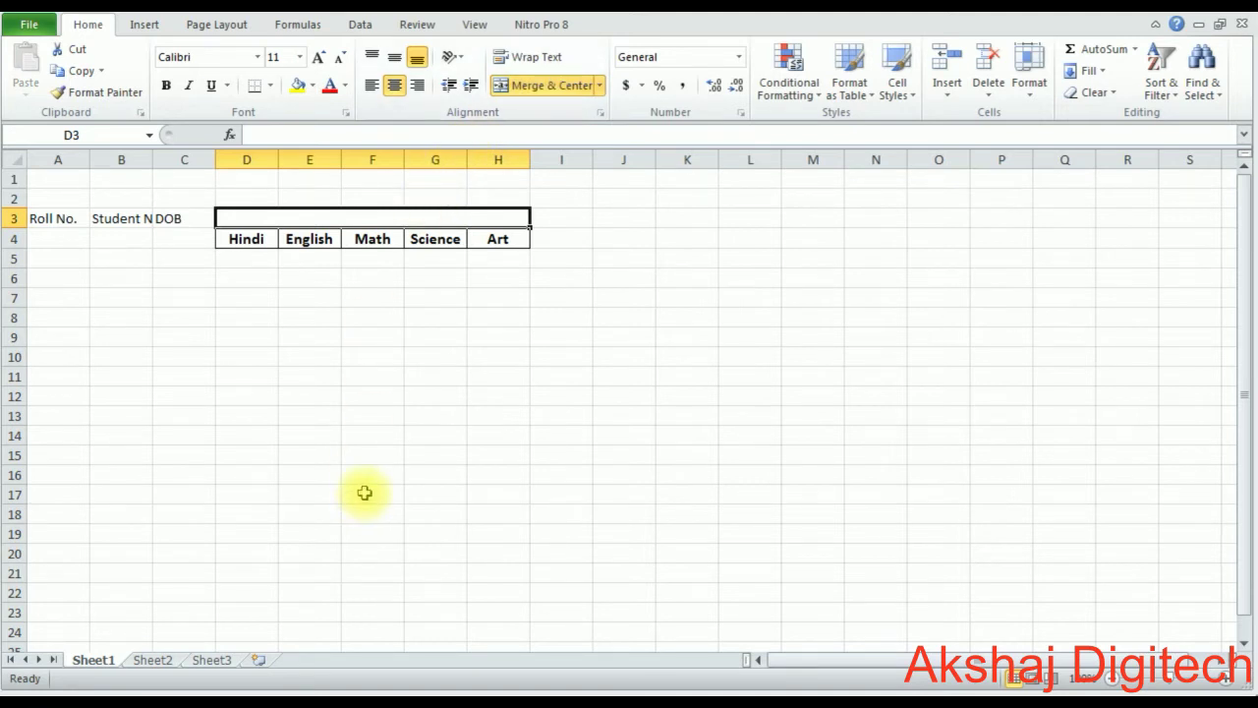
type("S")
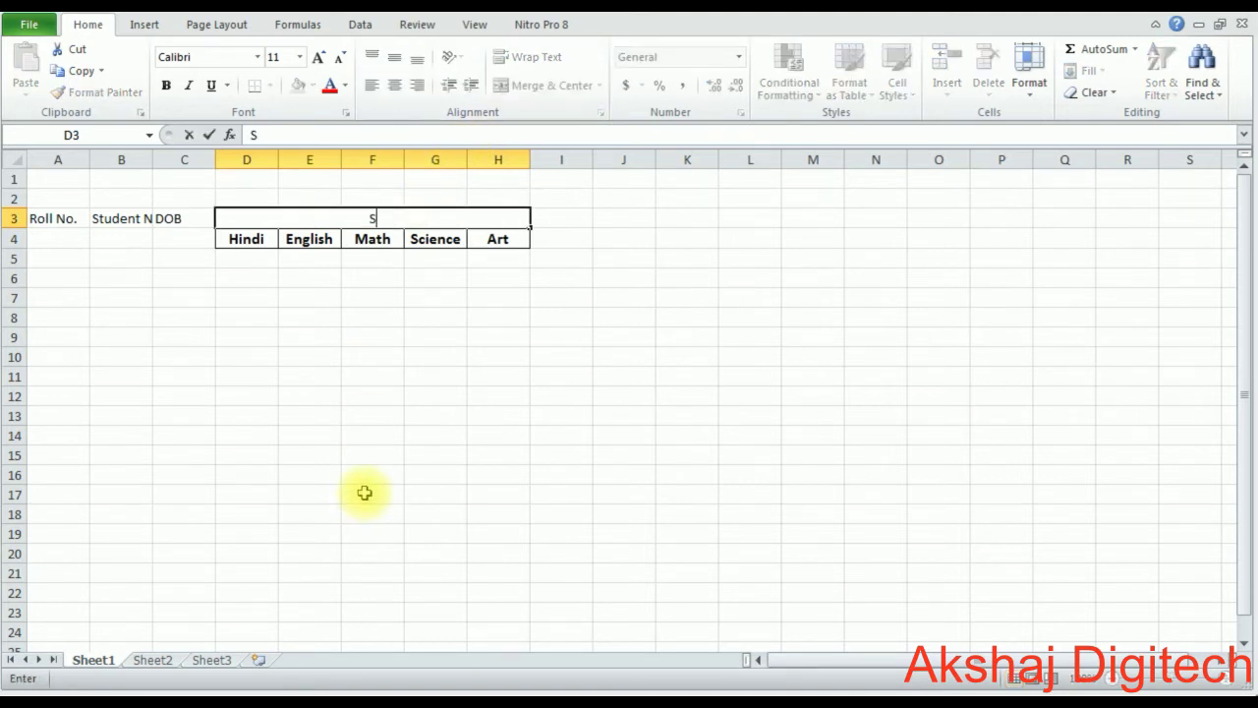
type("UBJEC")
type("TS")
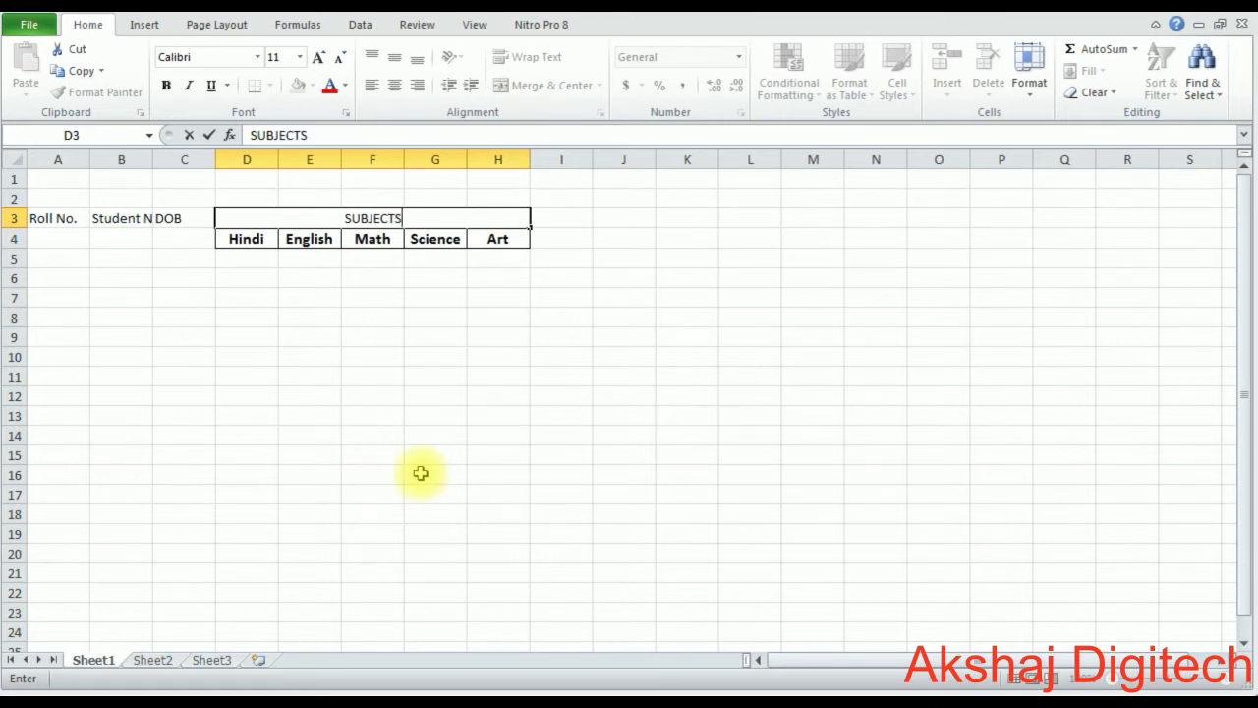
left_click(421, 473)
Step: Enter the Total heading in cell I3
left_click(558, 215)
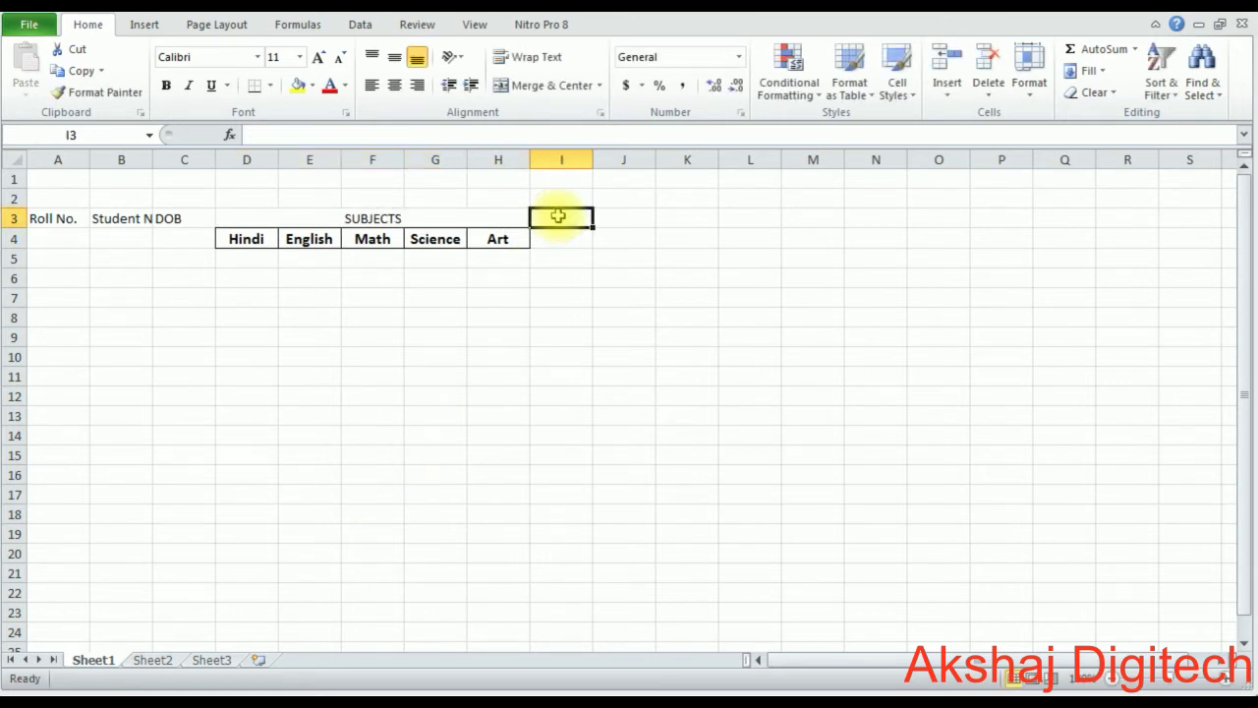
type("t")
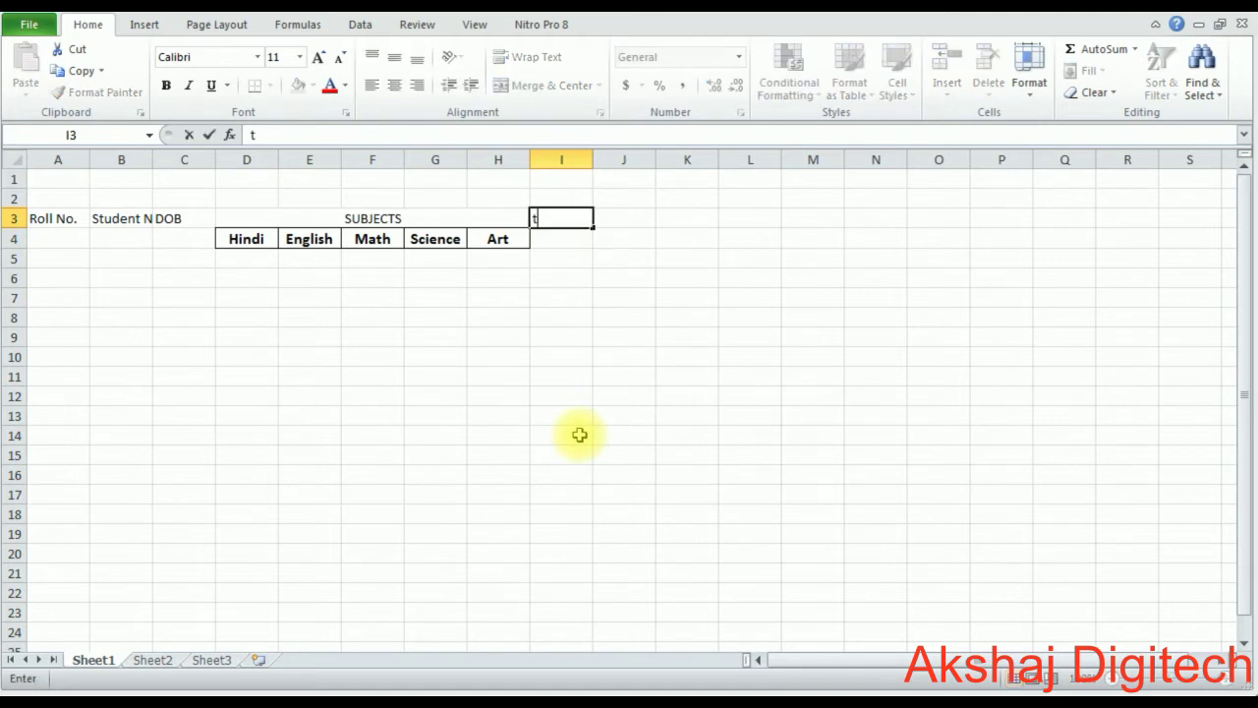
type("OTAL")
key("Tab")
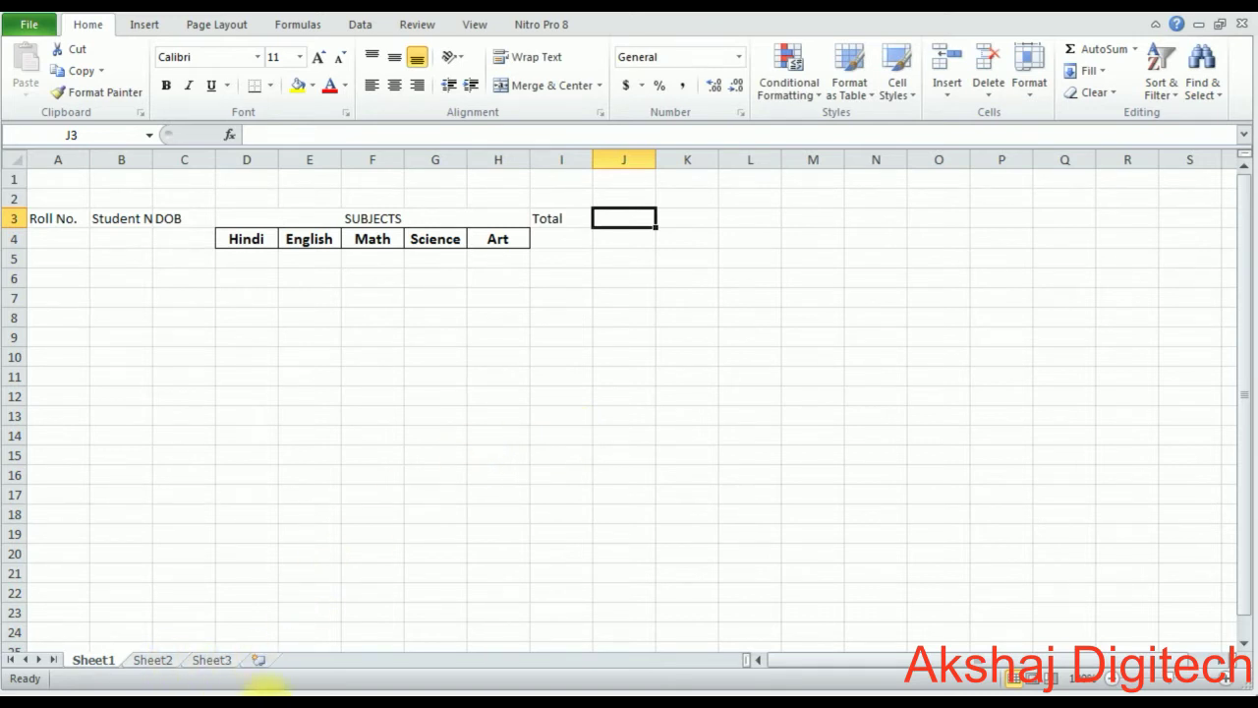
Step: Copy the Total, Percentage, Result and Grade header block from Data.xlsx into I3:L4
left_click(265, 688)
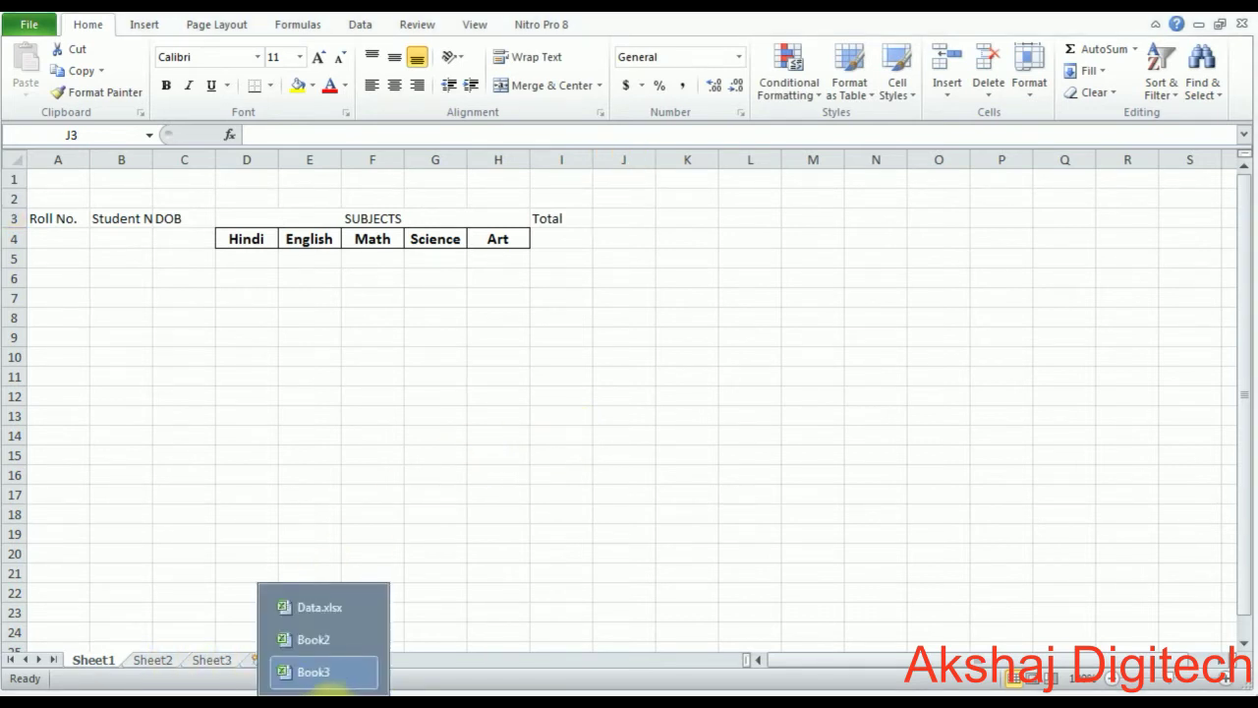
left_click(319, 606)
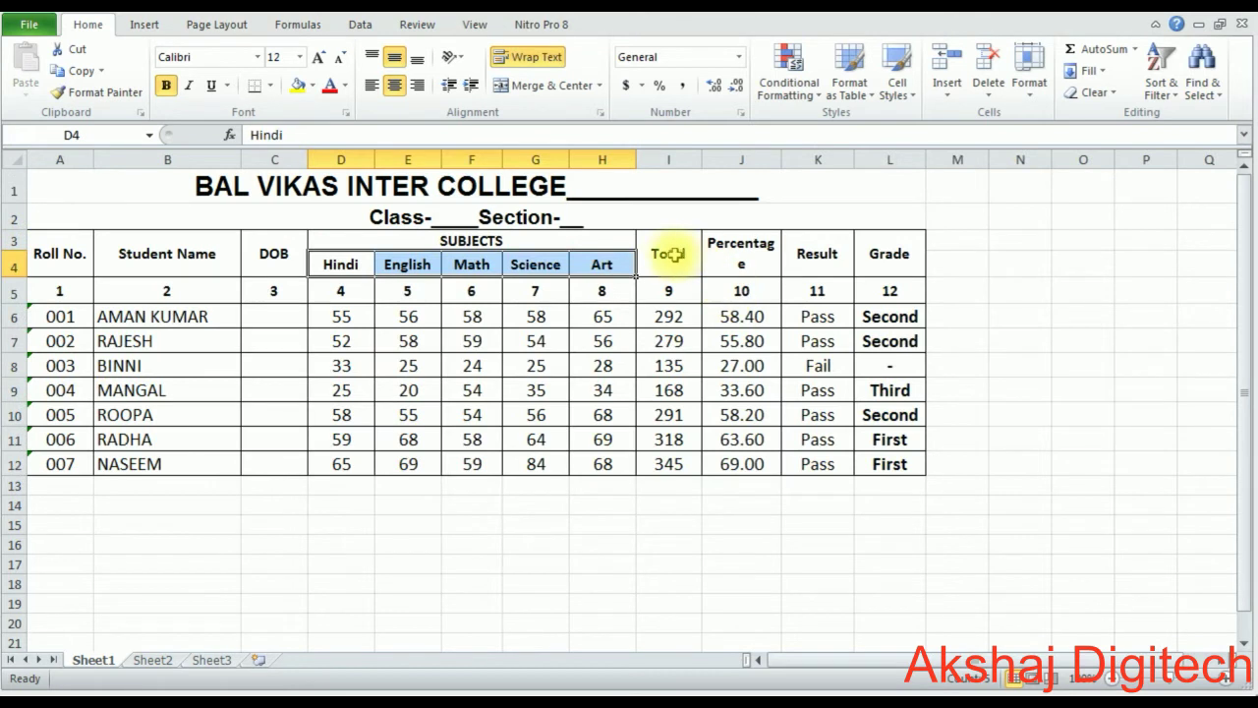
left_click_drag(669, 254, 900, 254)
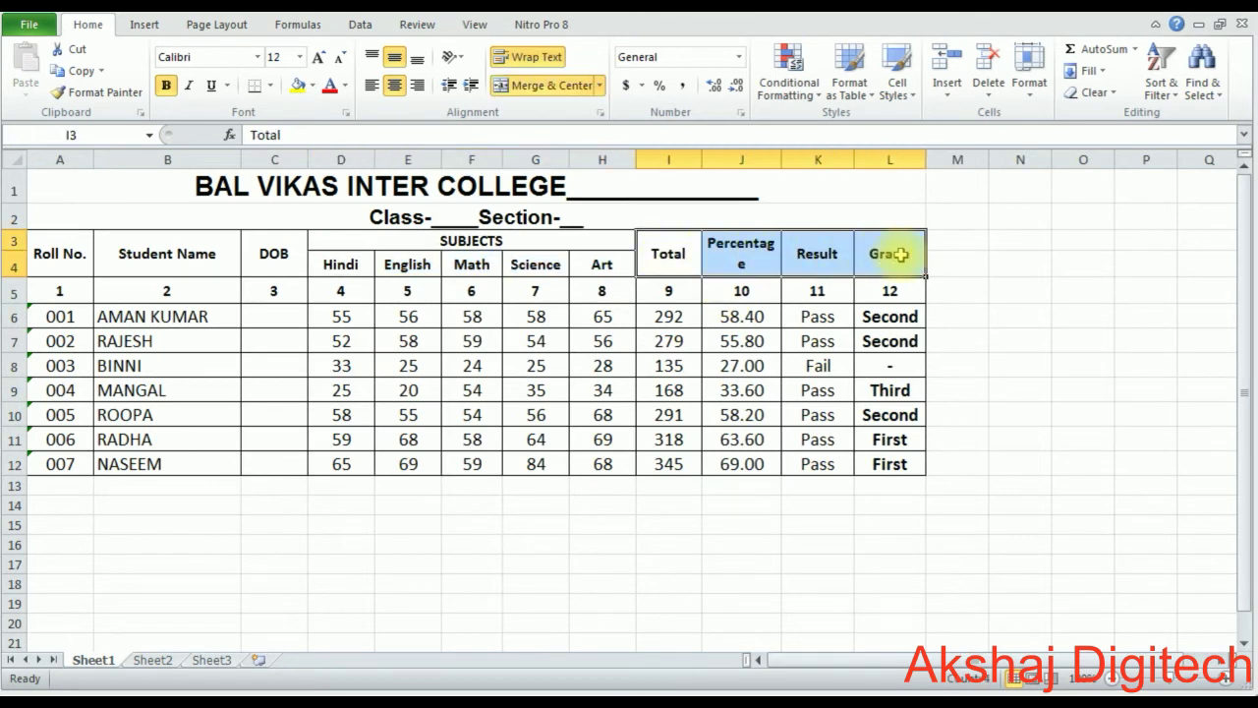
key("ctrl+c")
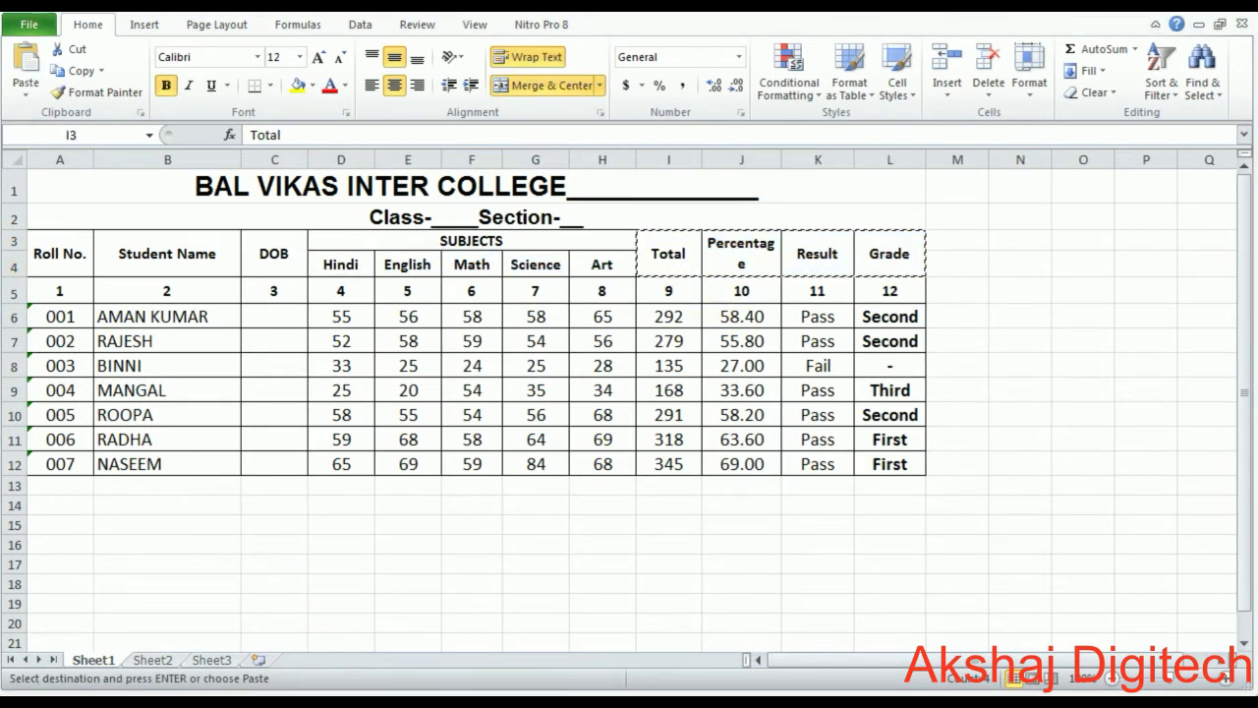
left_click(320, 671)
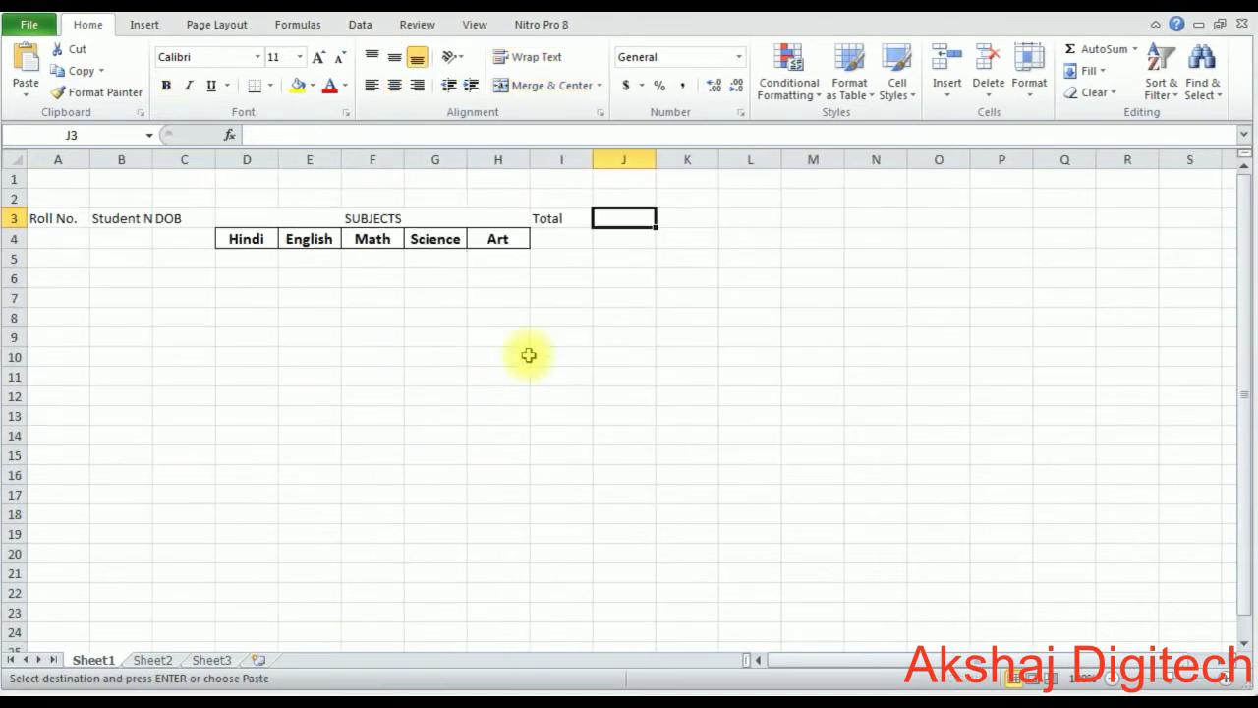
left_click(560, 236)
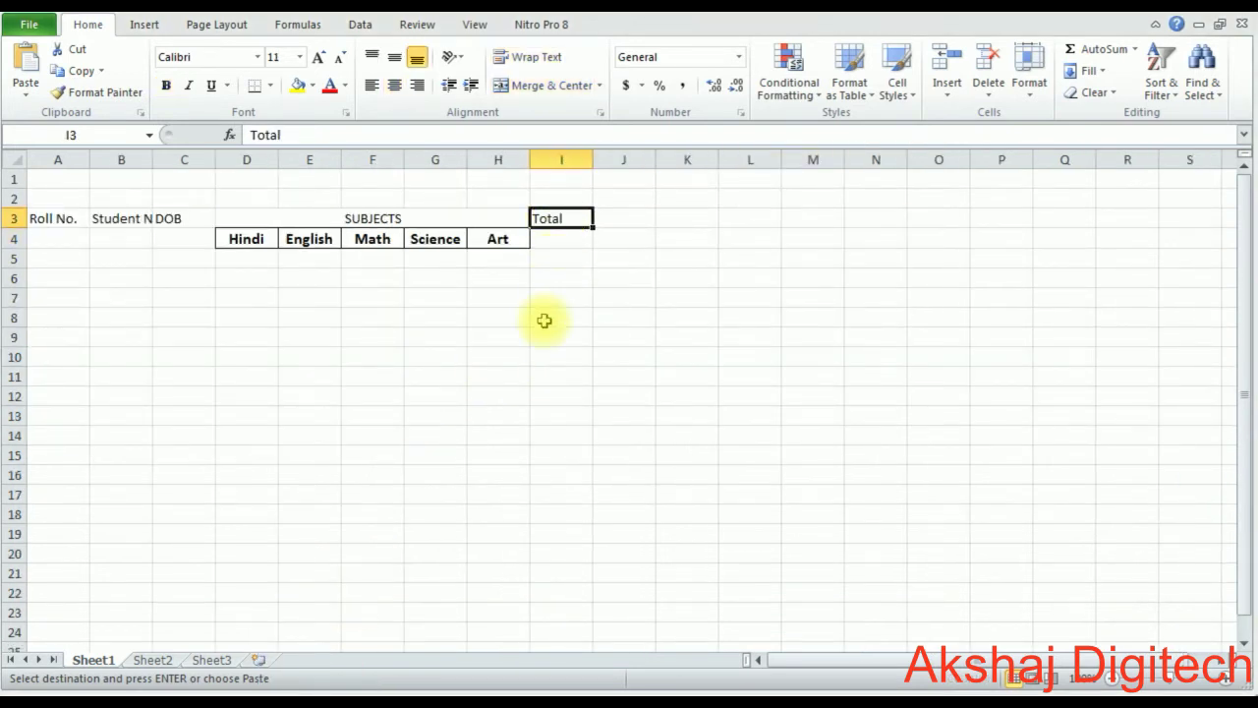
key("ctrl+v")
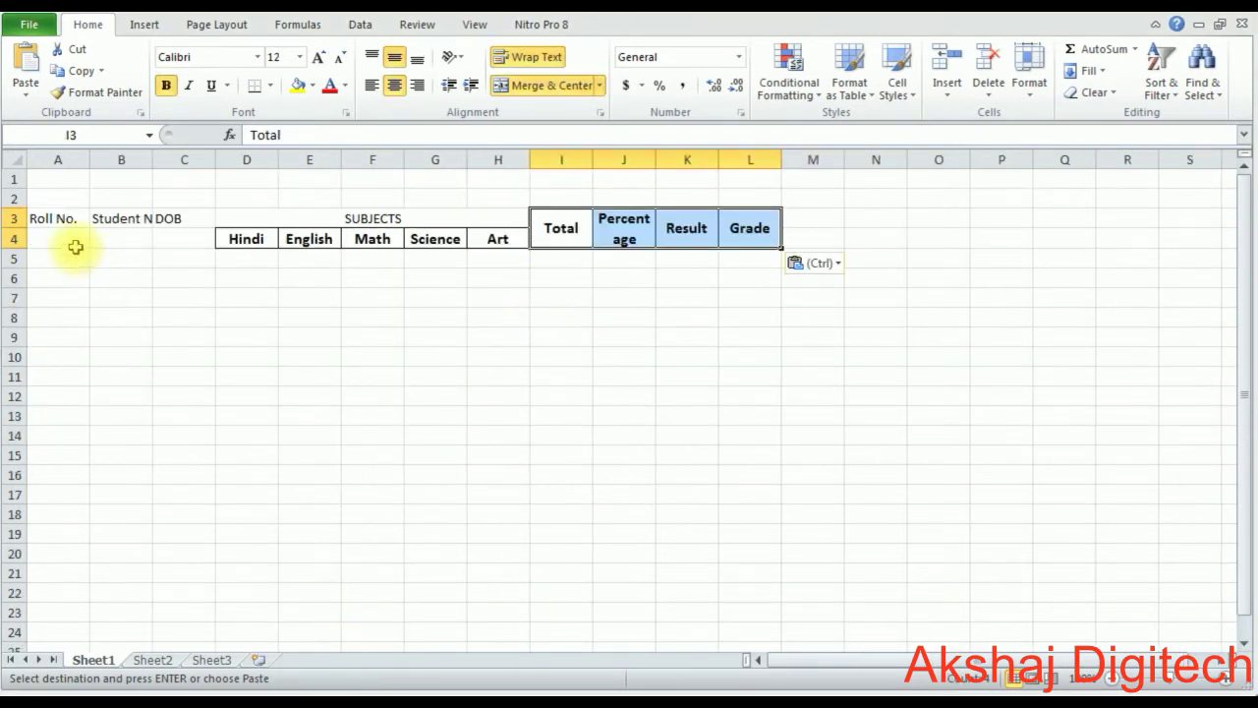
left_click(45, 220)
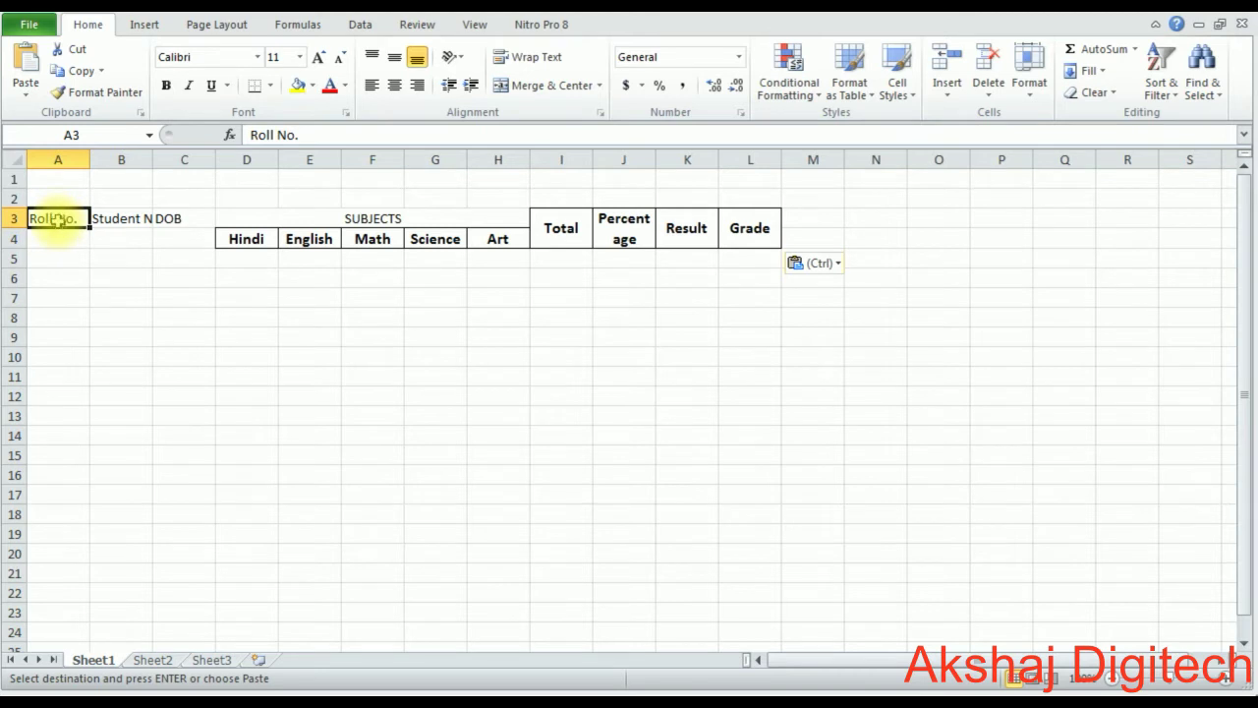
Step: Merge A3:A4, B3:B4 and C3:C4 so each heading spans two rows
left_click_drag(55, 218, 58, 230)
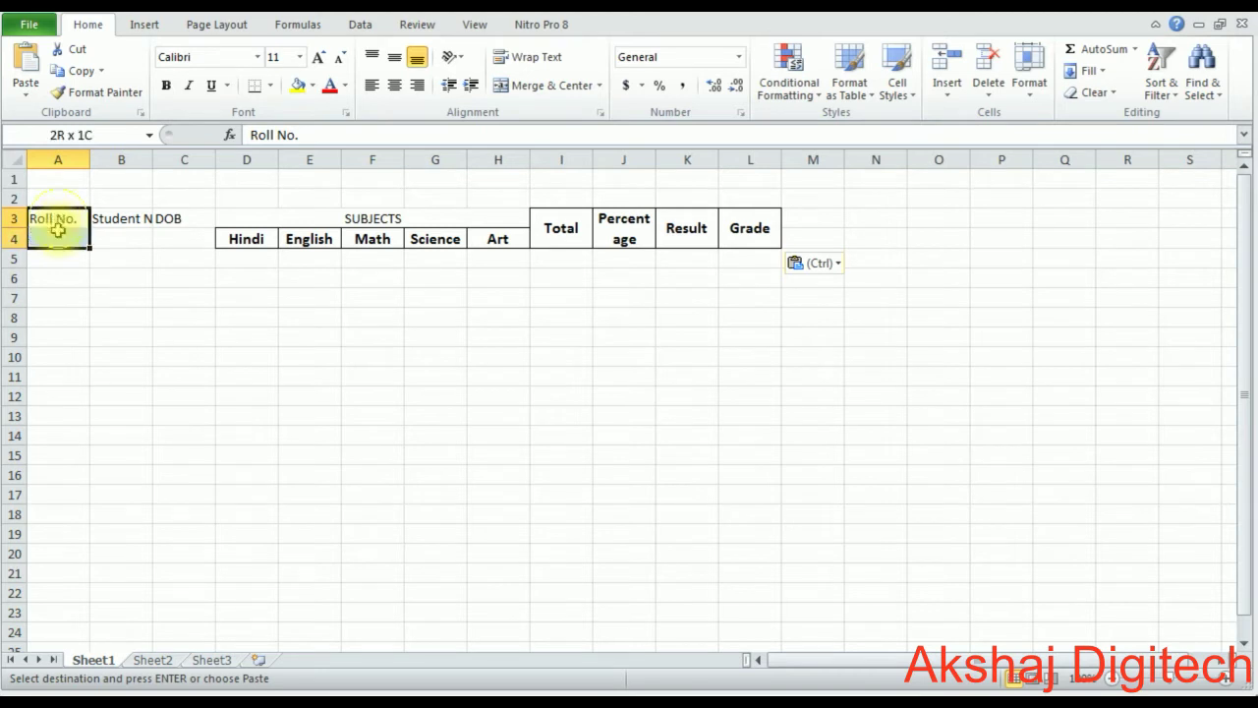
left_click(558, 85)
mouse_move(121, 217)
left_mouse_down()
mouse_move(118, 239)
mouse_move(180, 241)
left_mouse_up()
left_click(501, 86)
left_click(543, 85)
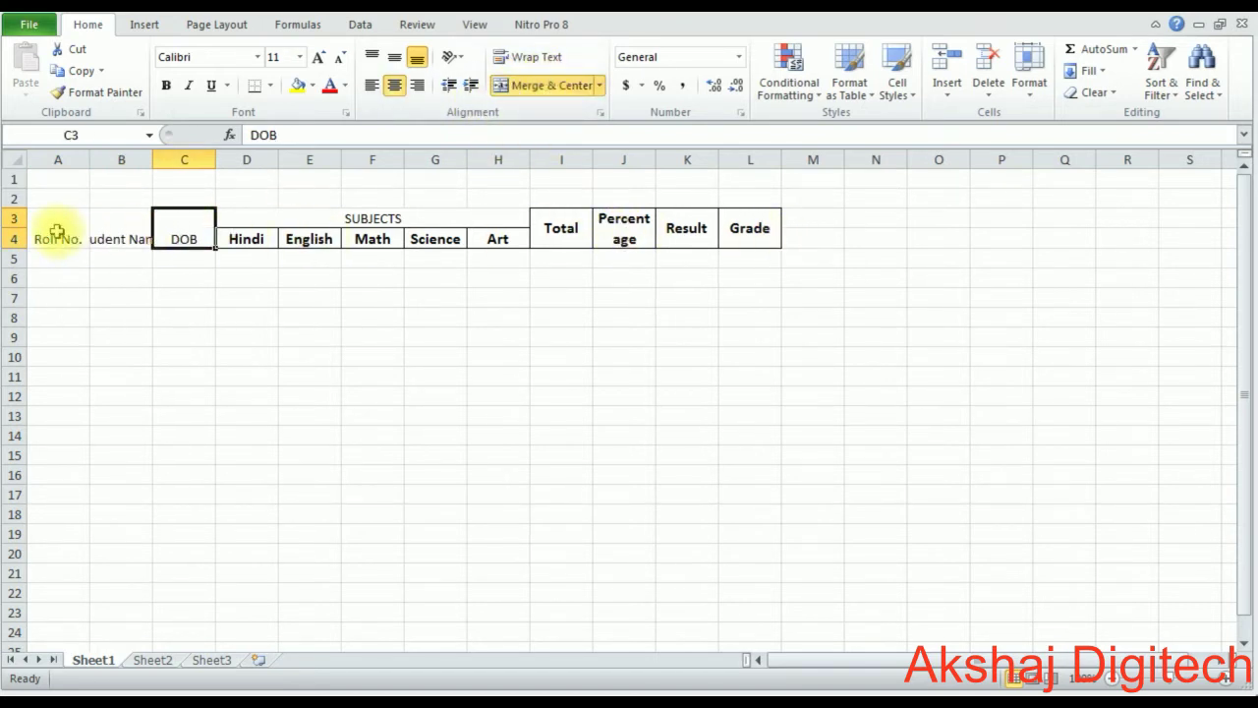
Step: Make the Roll No., Student Name and DOB headings bold
left_click_drag(56, 233, 201, 236)
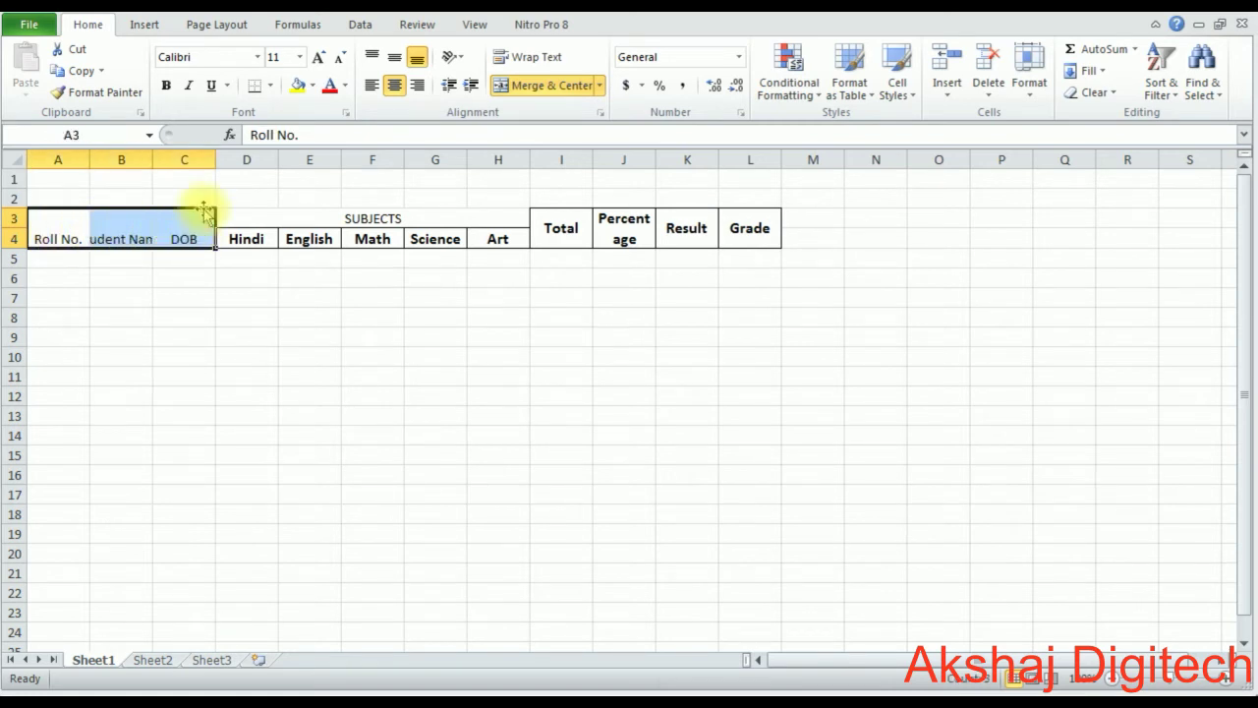
left_click(167, 85)
left_click(266, 218)
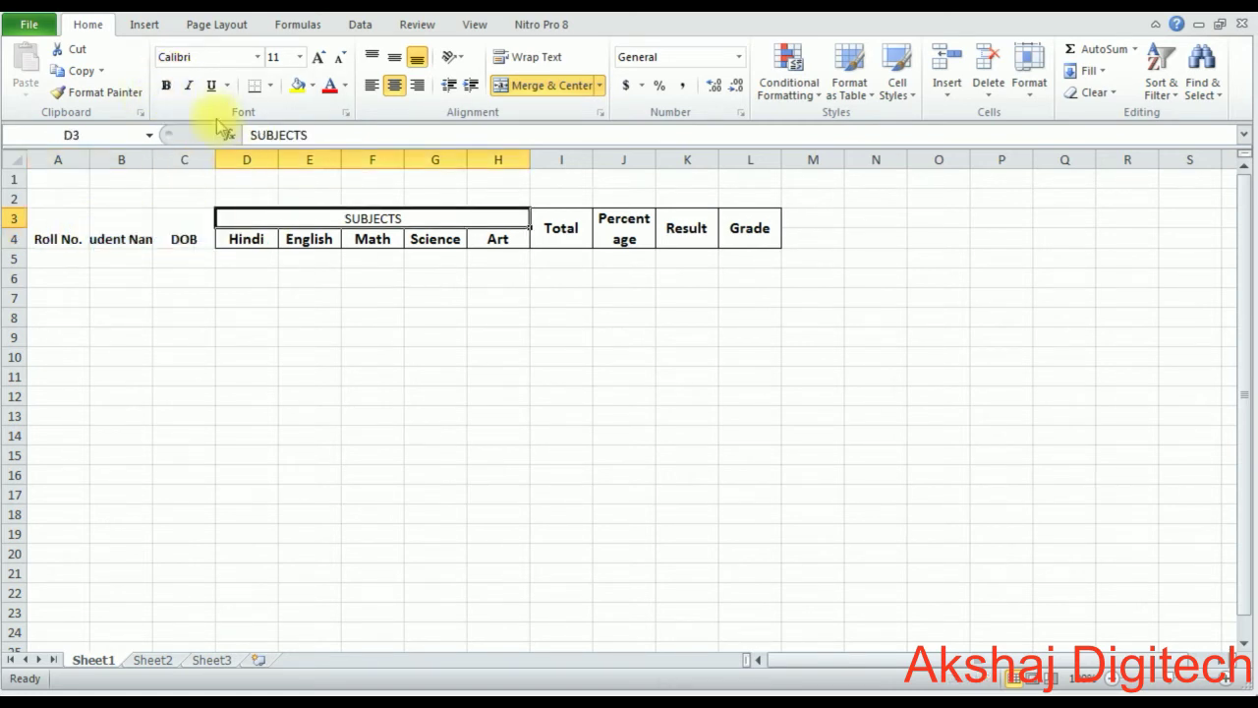
left_click(66, 222)
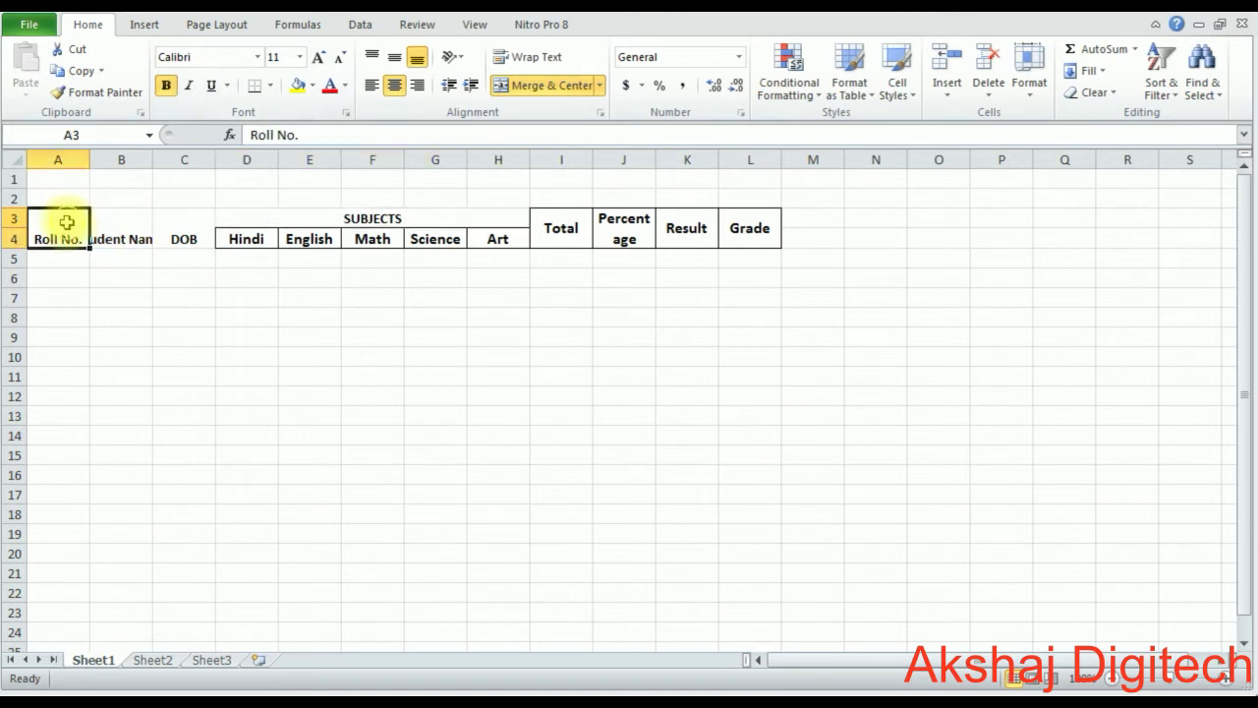
left_click_drag(66, 222, 175, 238)
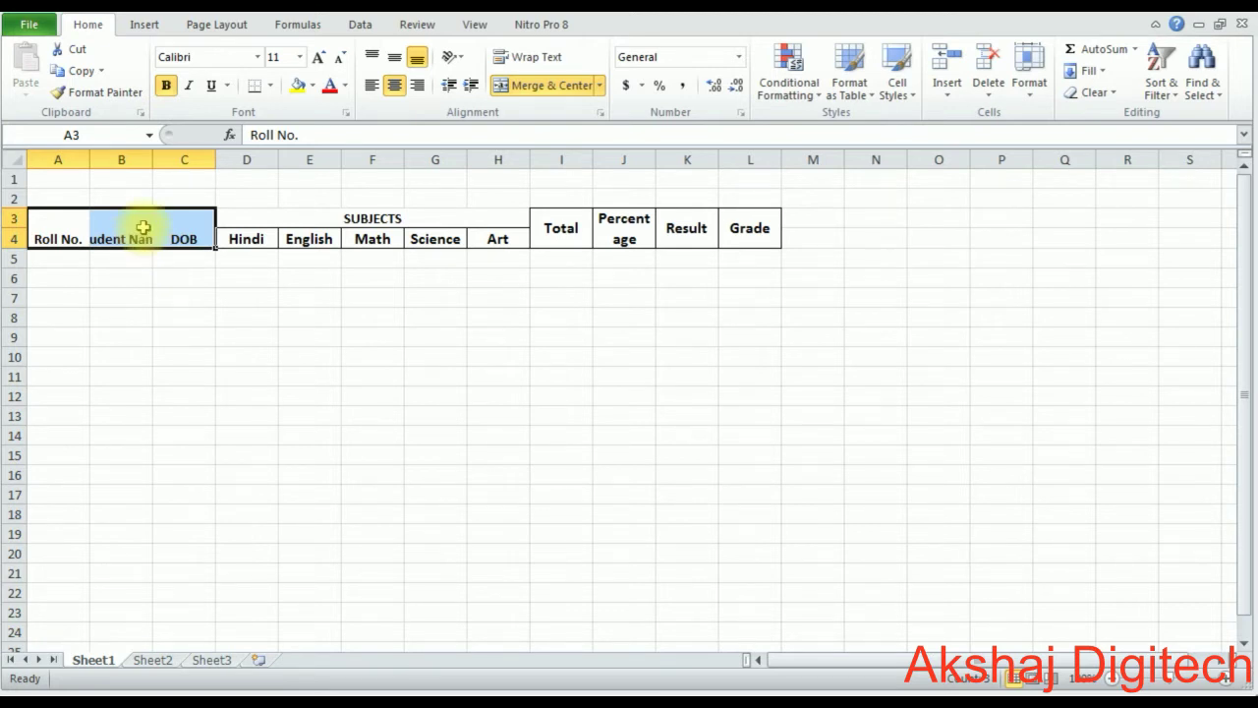
right_click(143, 228)
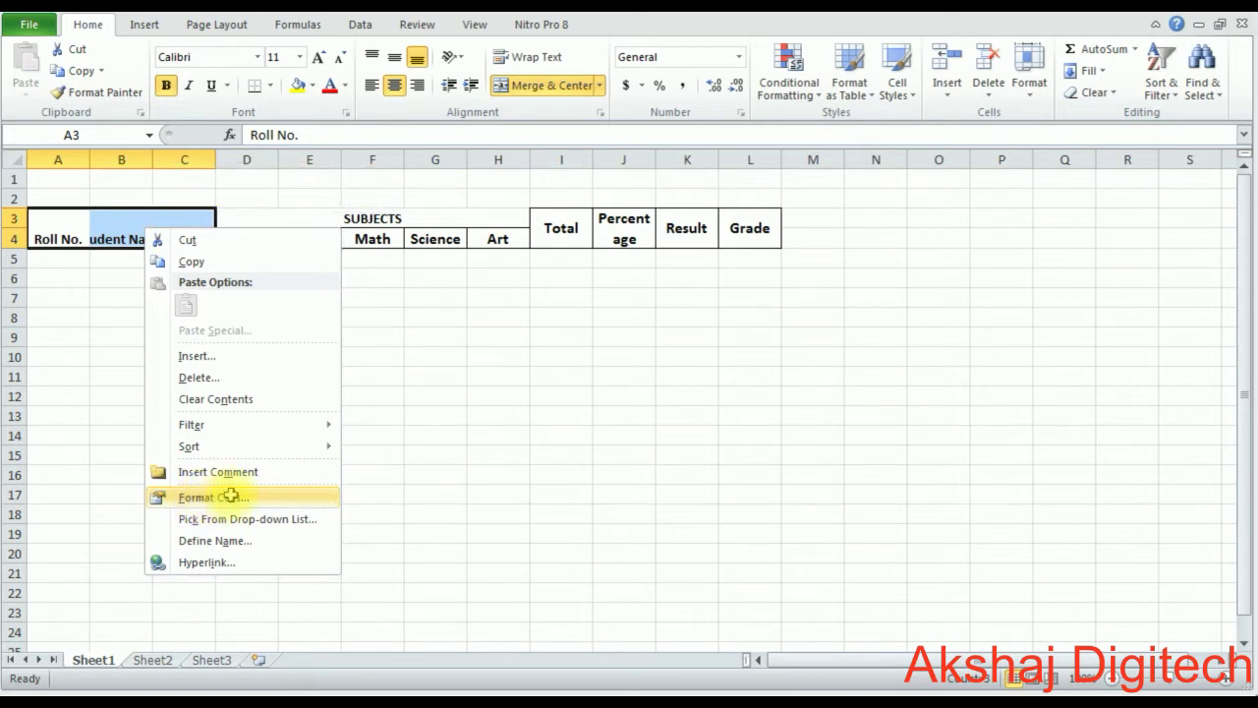
Step: Centre the A3:C4 headings vertically and turn on wrap text
left_click(228, 496)
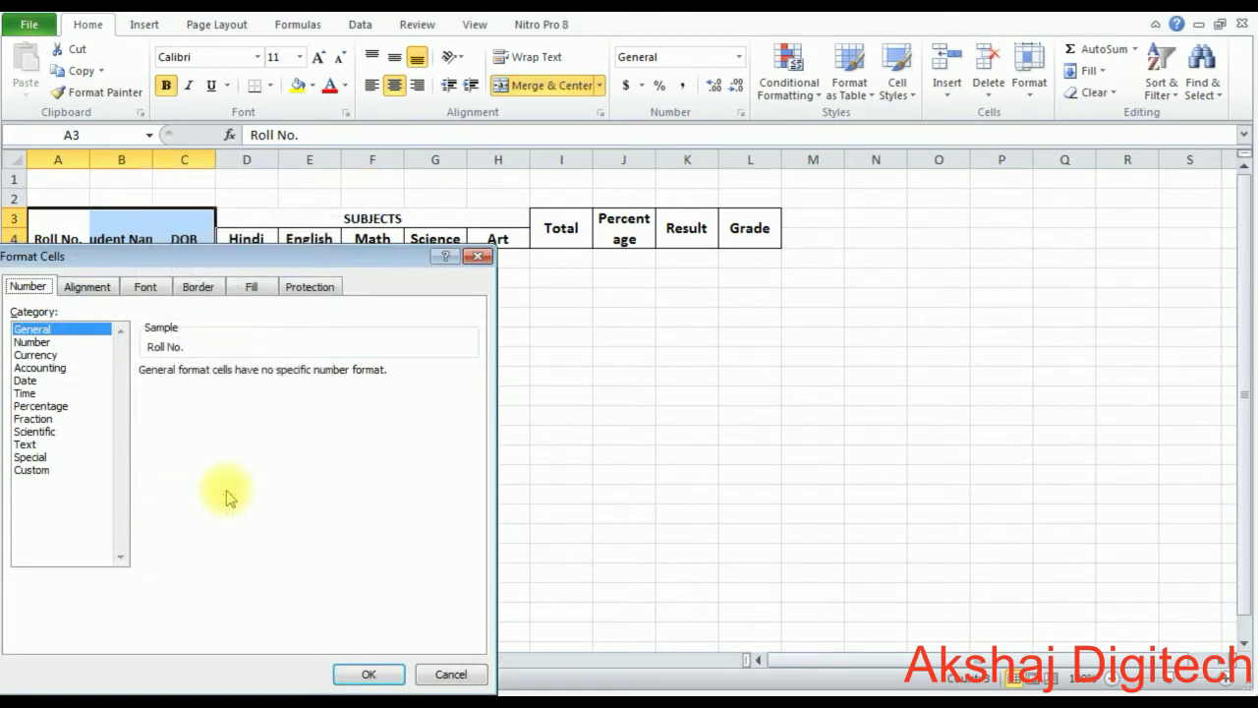
left_click(88, 289)
left_click(65, 394)
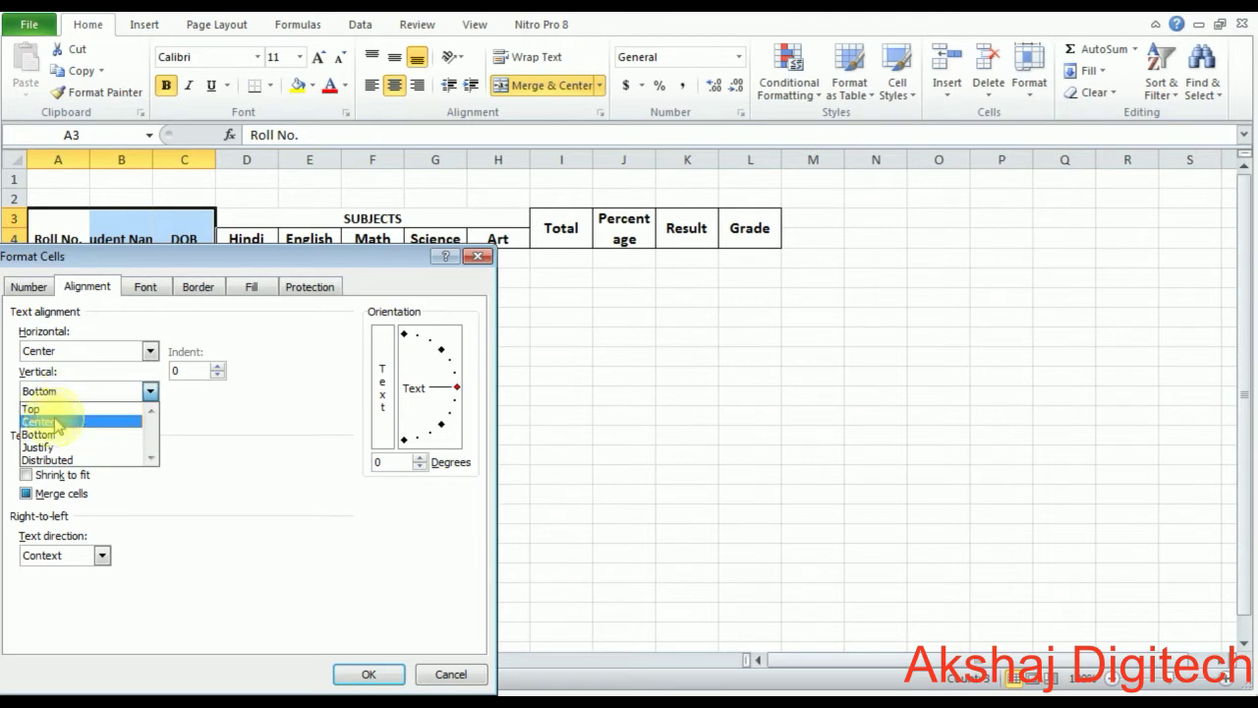
left_click(58, 423)
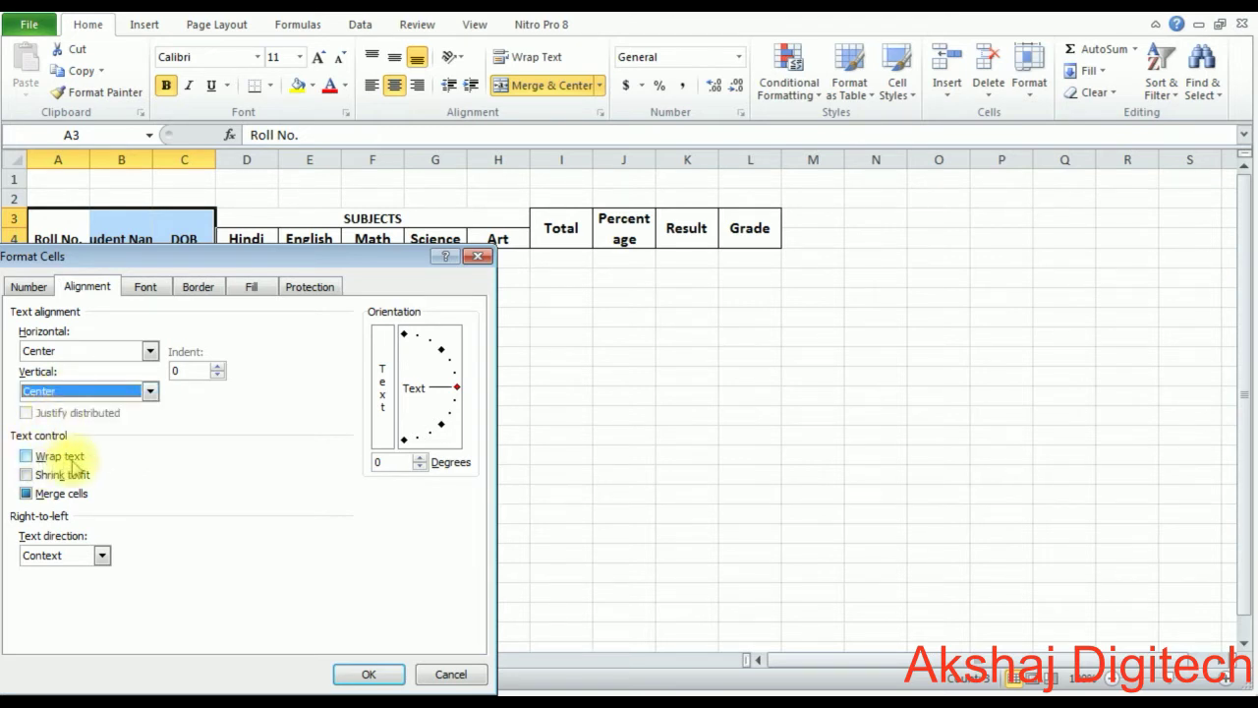
left_click(26, 457)
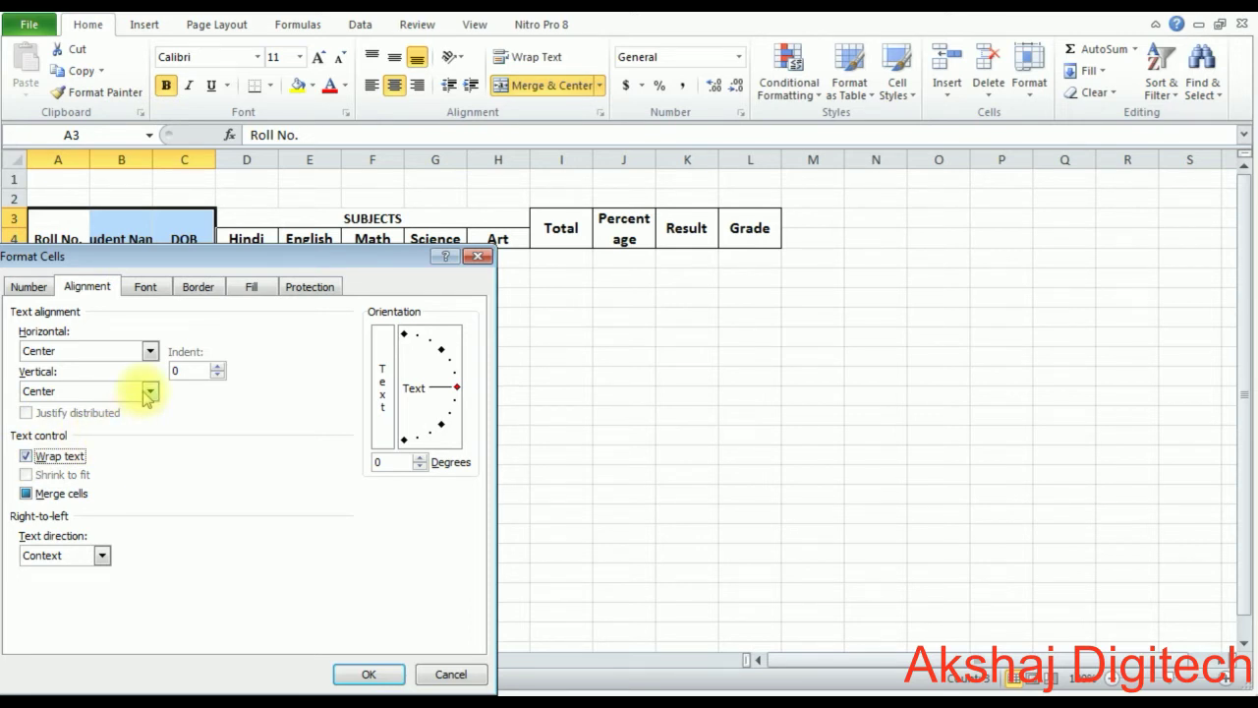
left_click(355, 677)
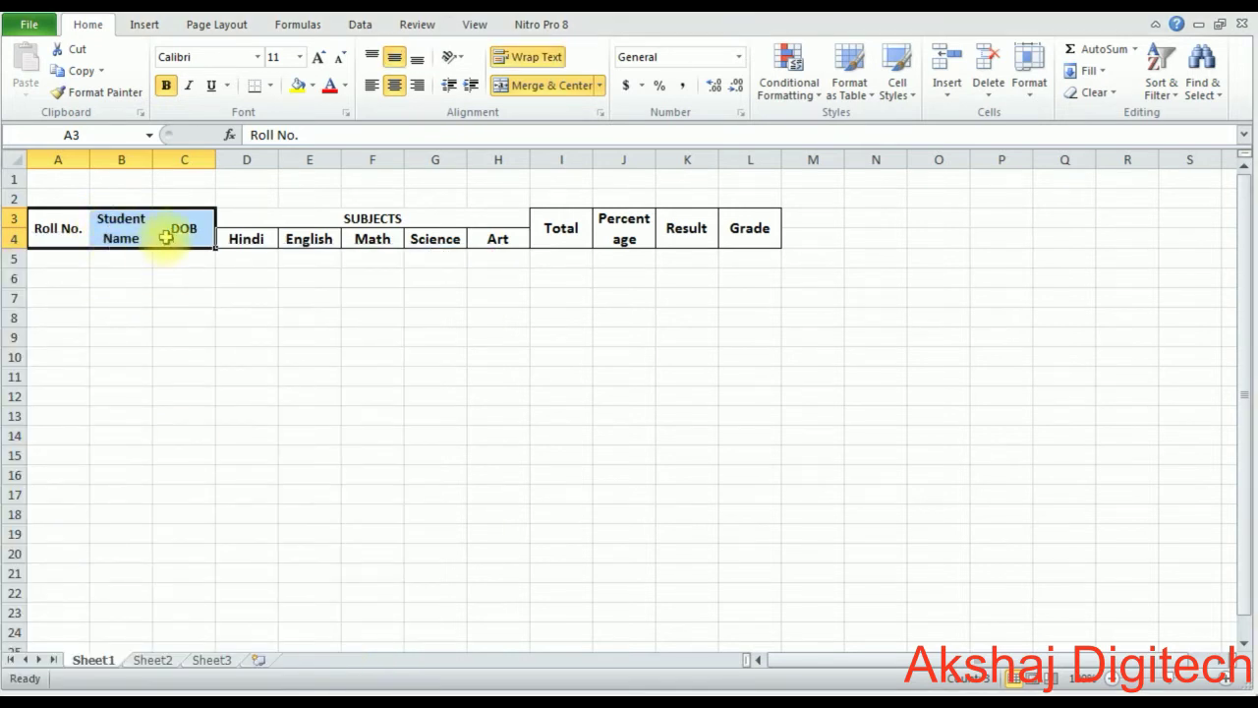
Step: Apply All Borders to the whole A3:L4 header block
left_click_drag(43, 228, 730, 228)
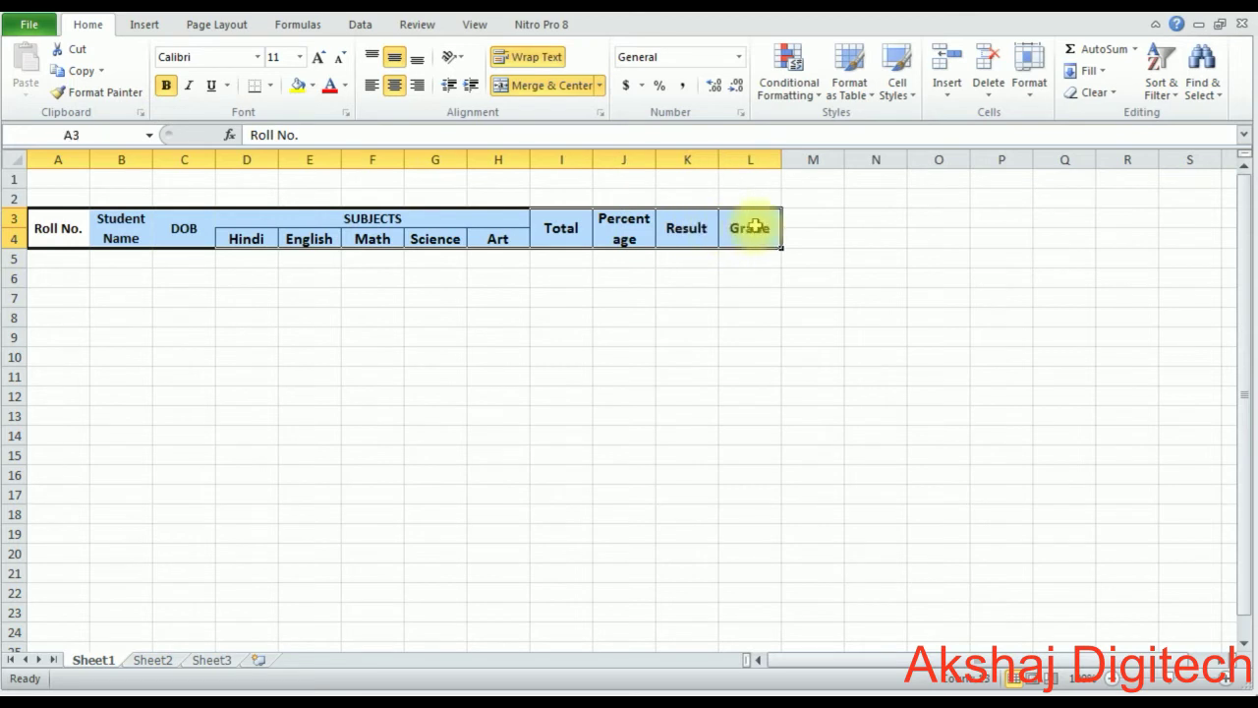
left_click(270, 86)
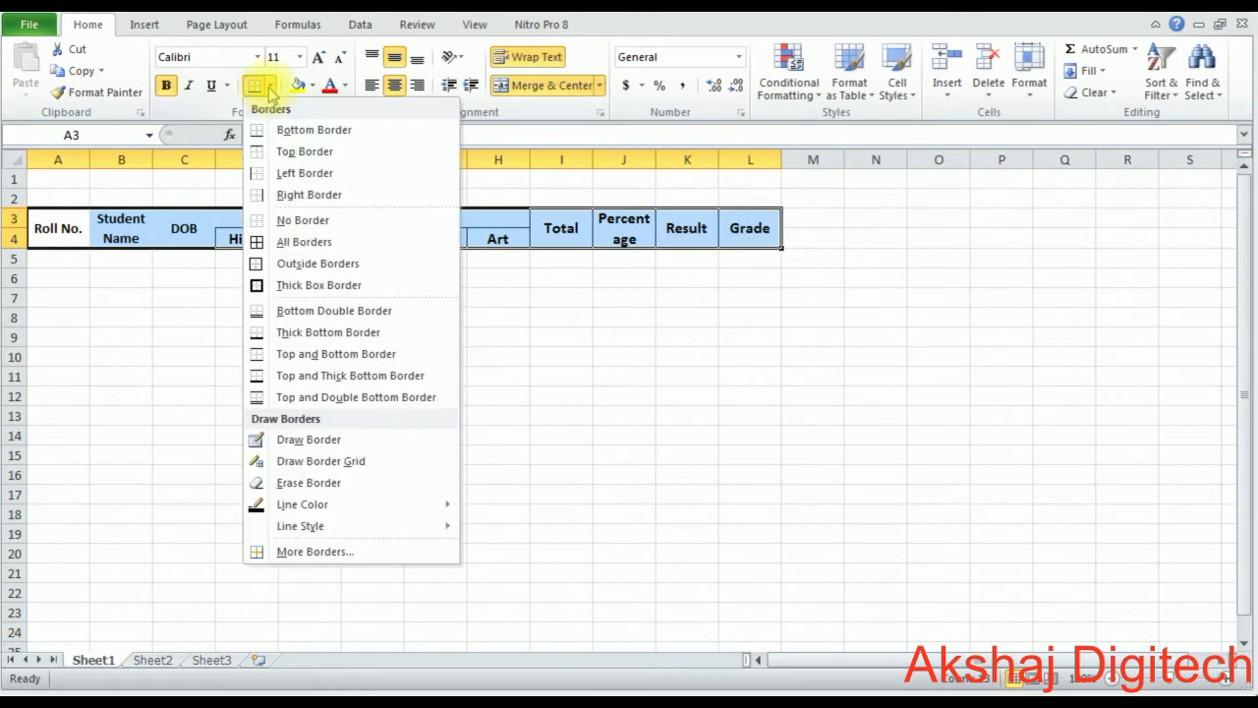
left_click(255, 245)
left_click(56, 257)
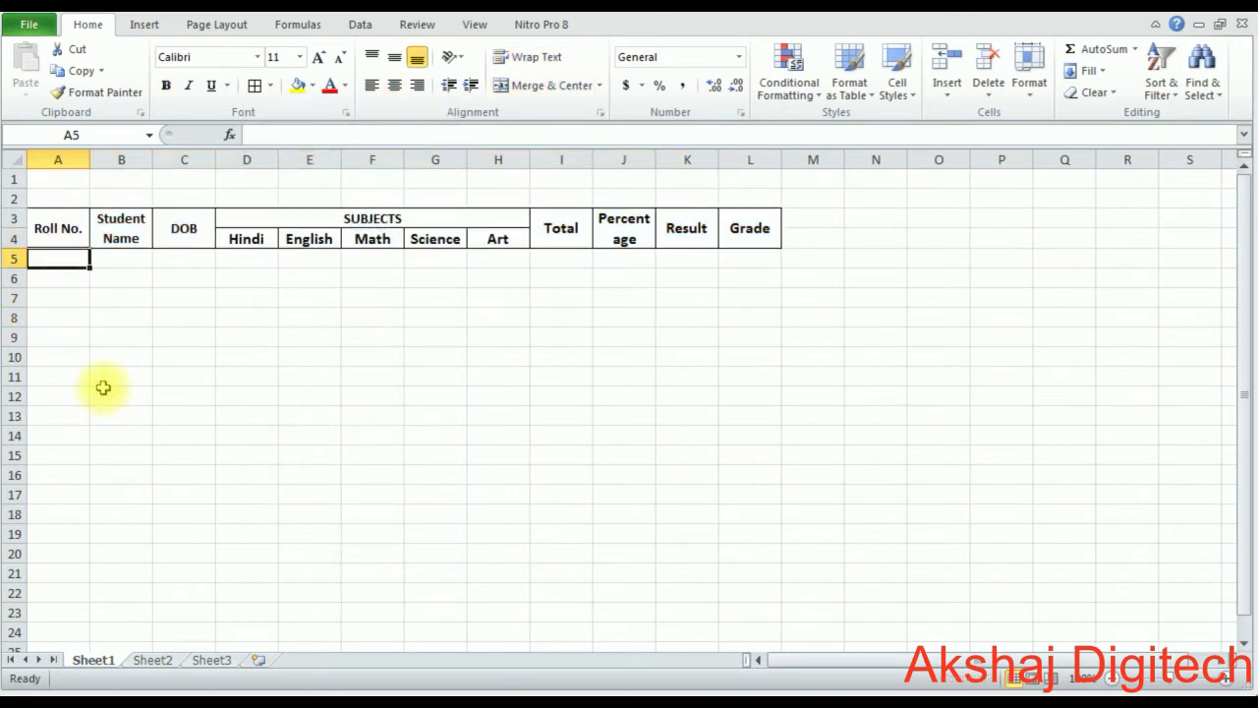
Step: Fill roll numbers 1 to 7 down A5:A11, centre them, and switch to Data.xlsx
type("1")
key("Return")
type("2")
key("Return")
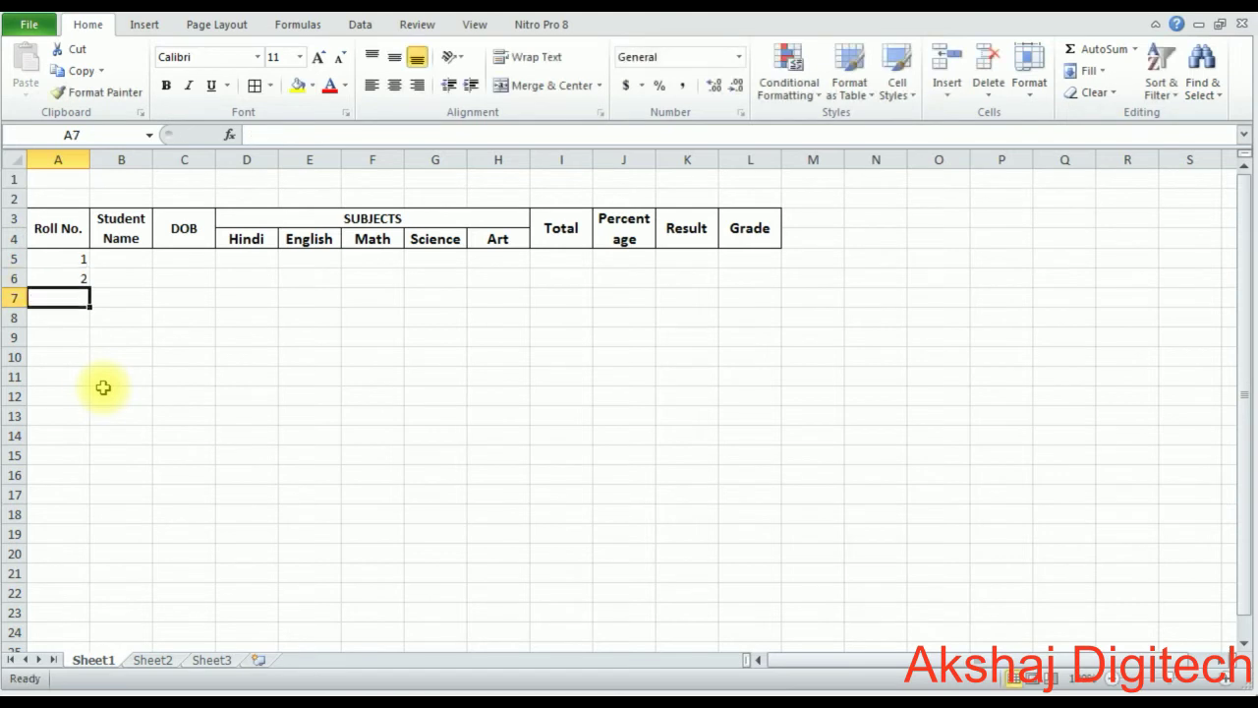
left_click_drag(54, 259, 64, 279)
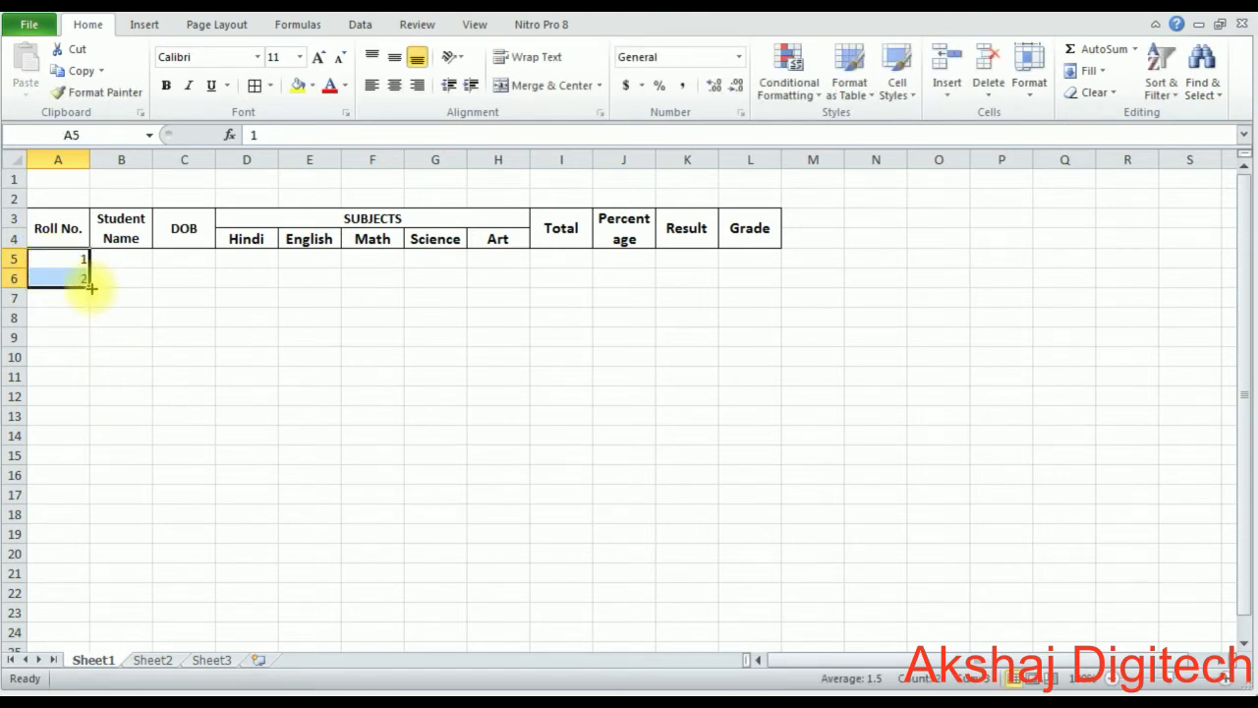
left_click_drag(90, 287, 90, 287)
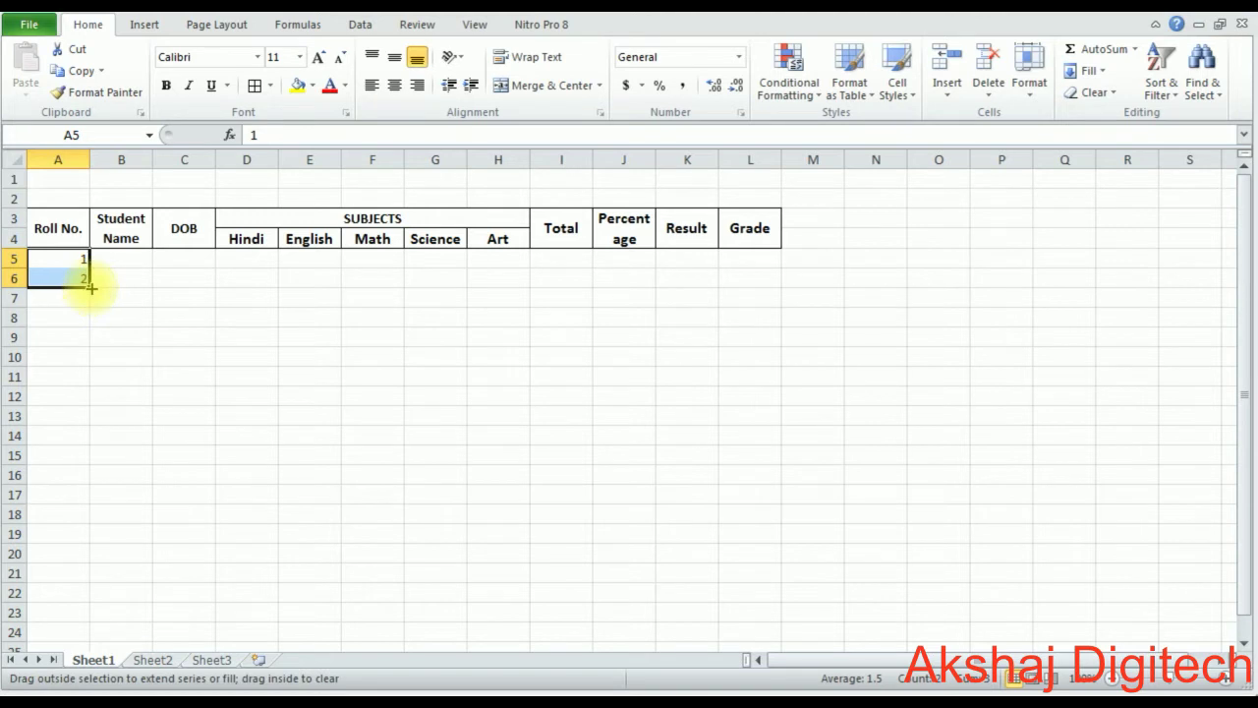
left_click_drag(91, 287, 91, 388)
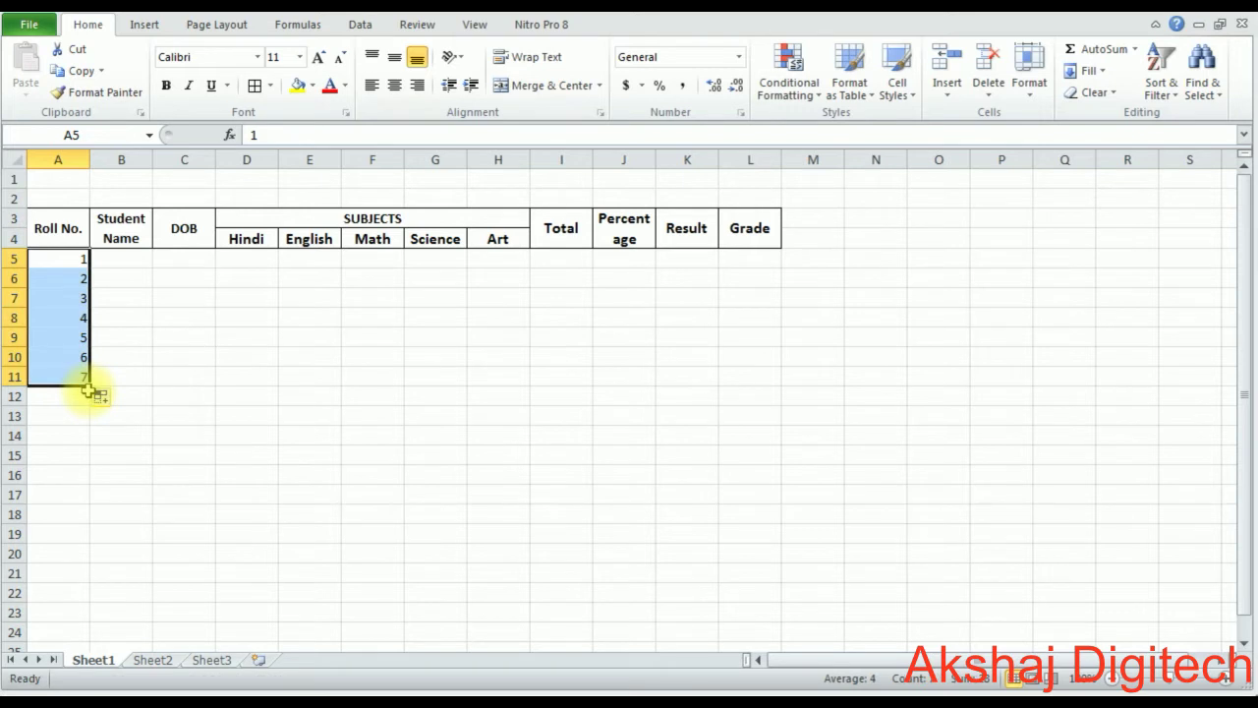
left_click(392, 87)
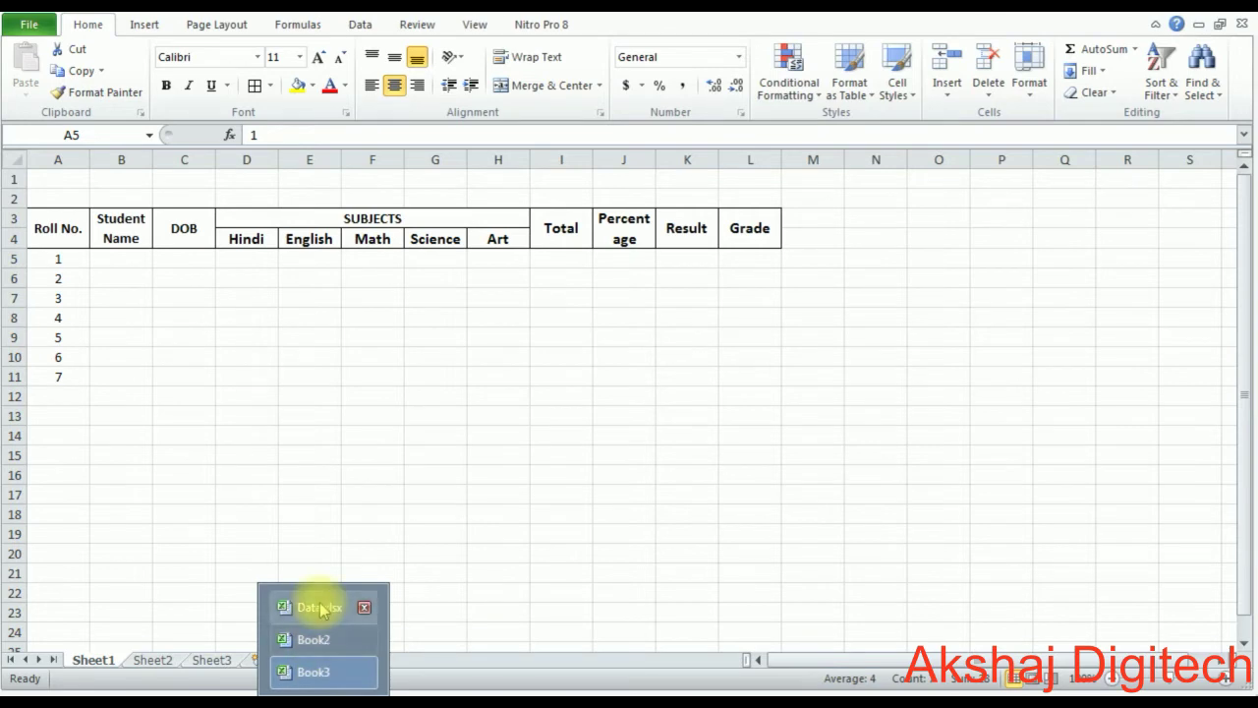
left_click(291, 603)
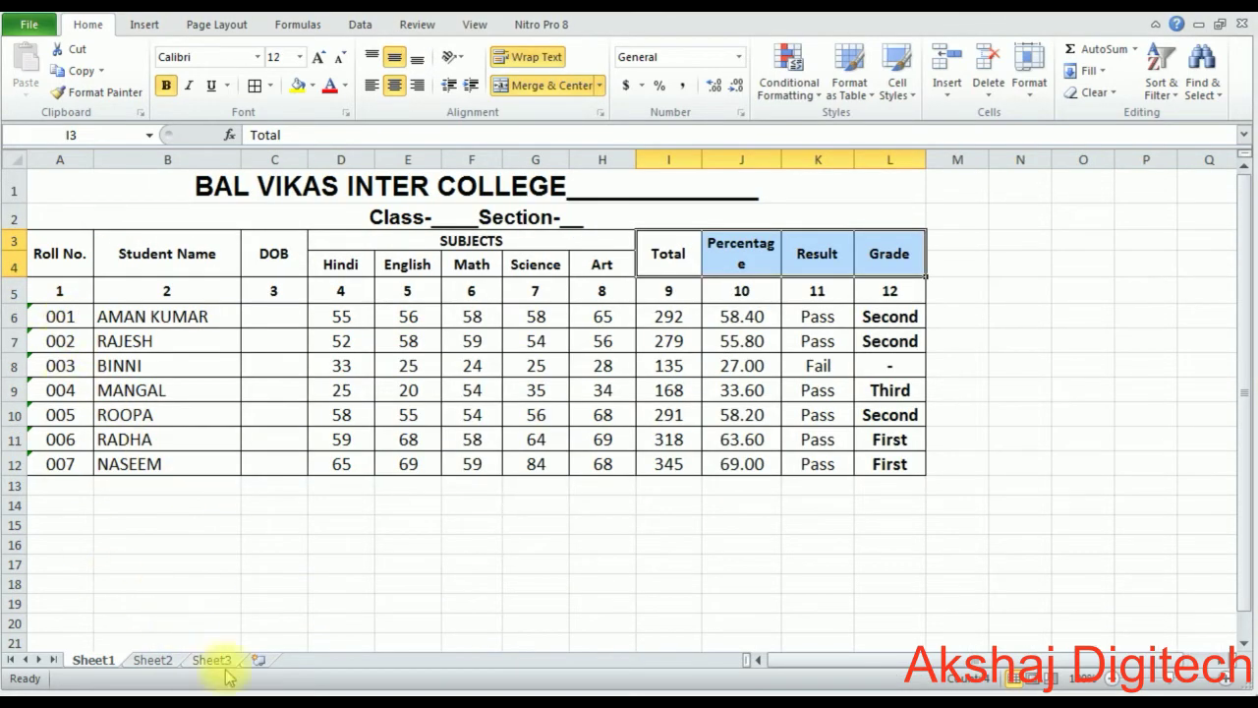
Step: In the new workbook, format roll number cells A5:A6 as Text
left_click(295, 673)
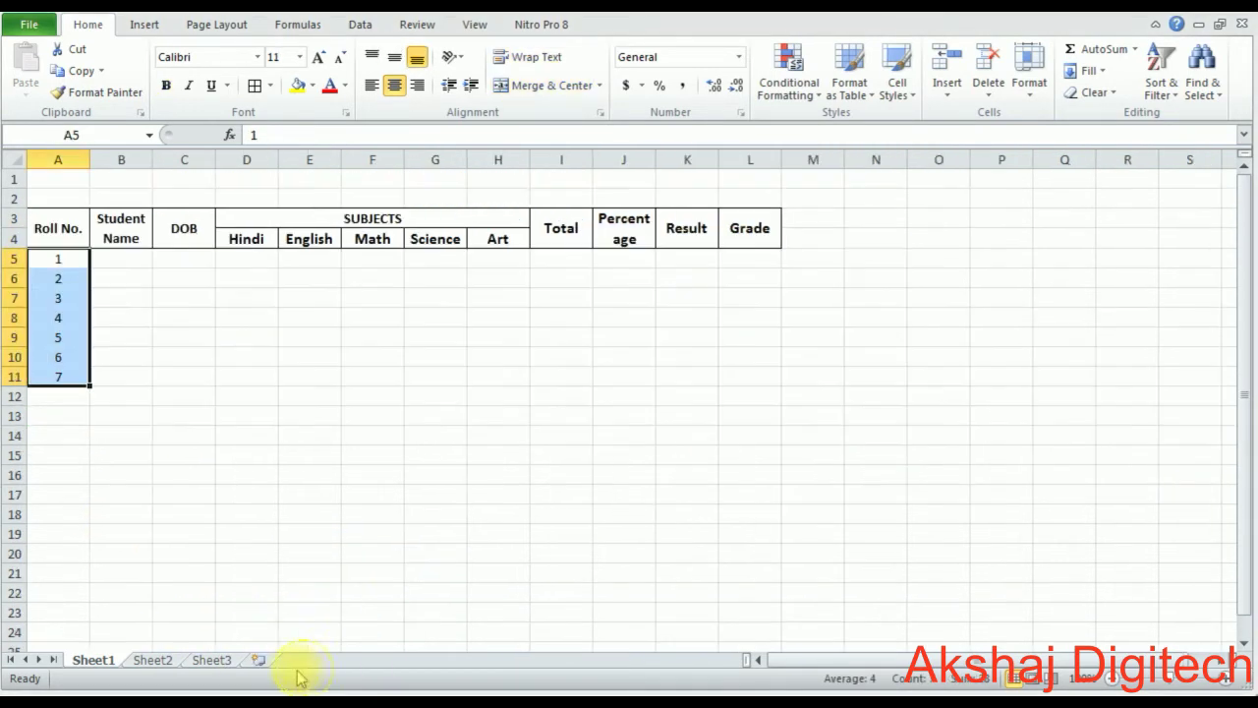
left_click(54, 259)
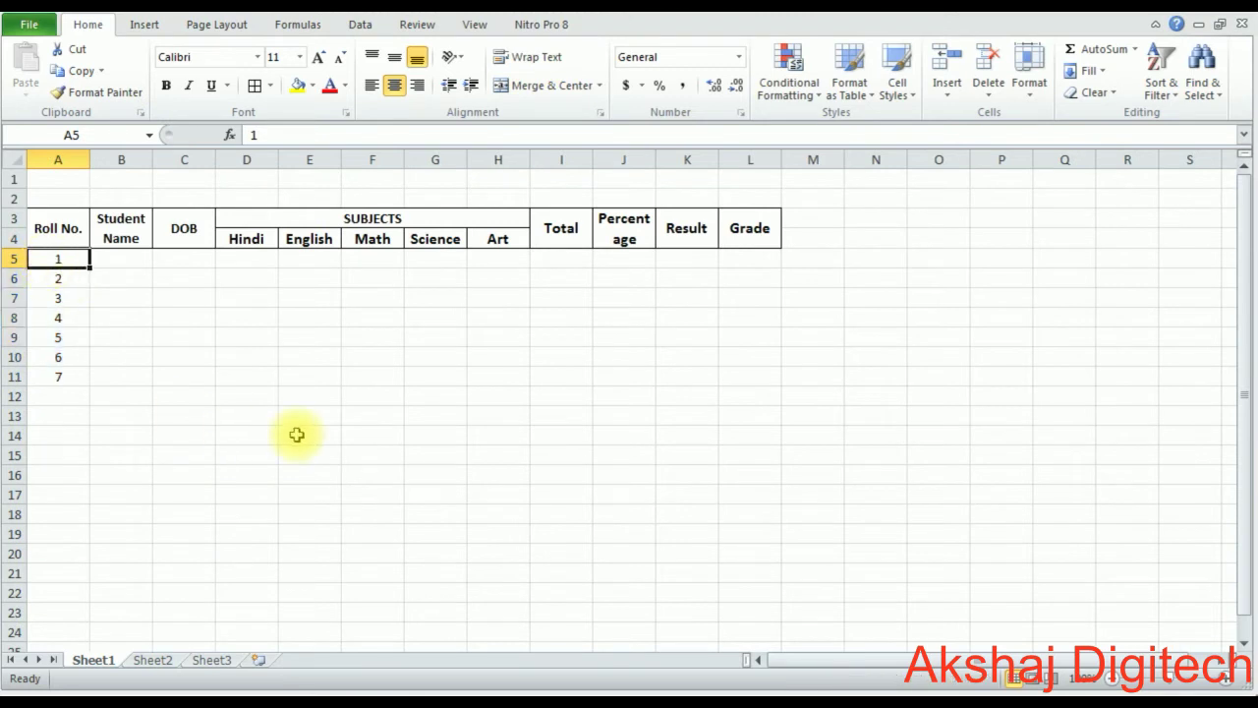
type("001")
key("Return")
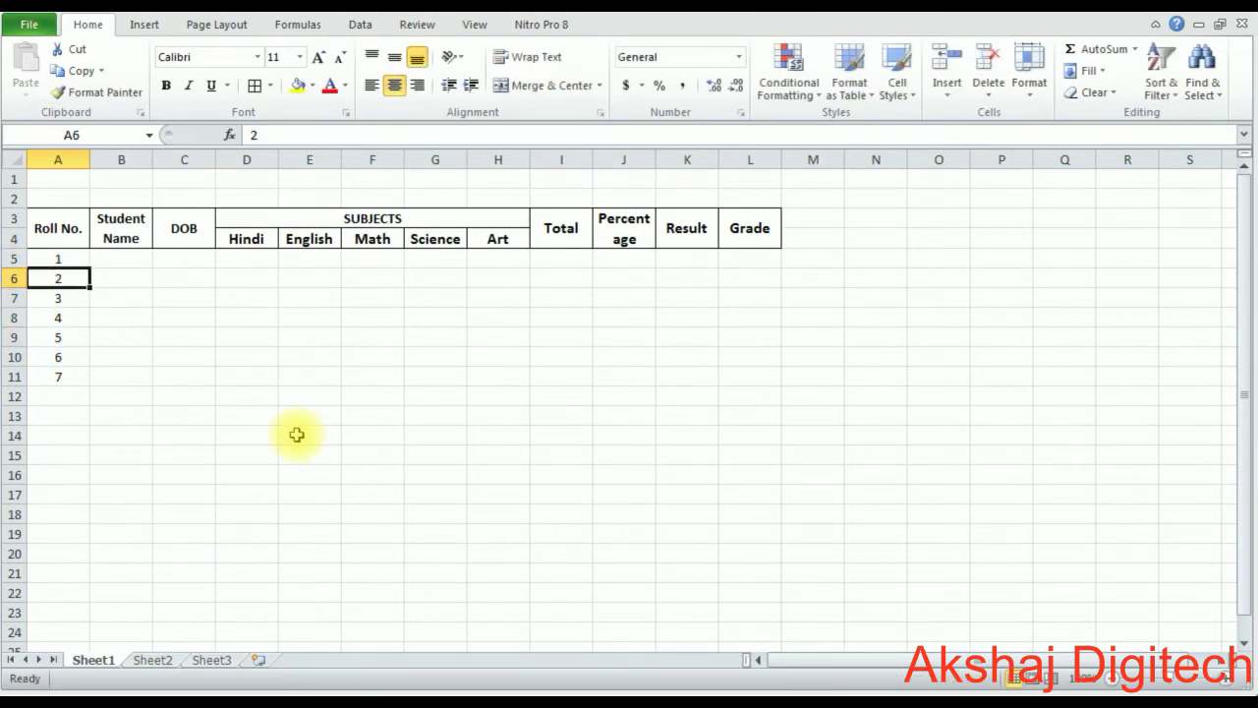
left_click(54, 257)
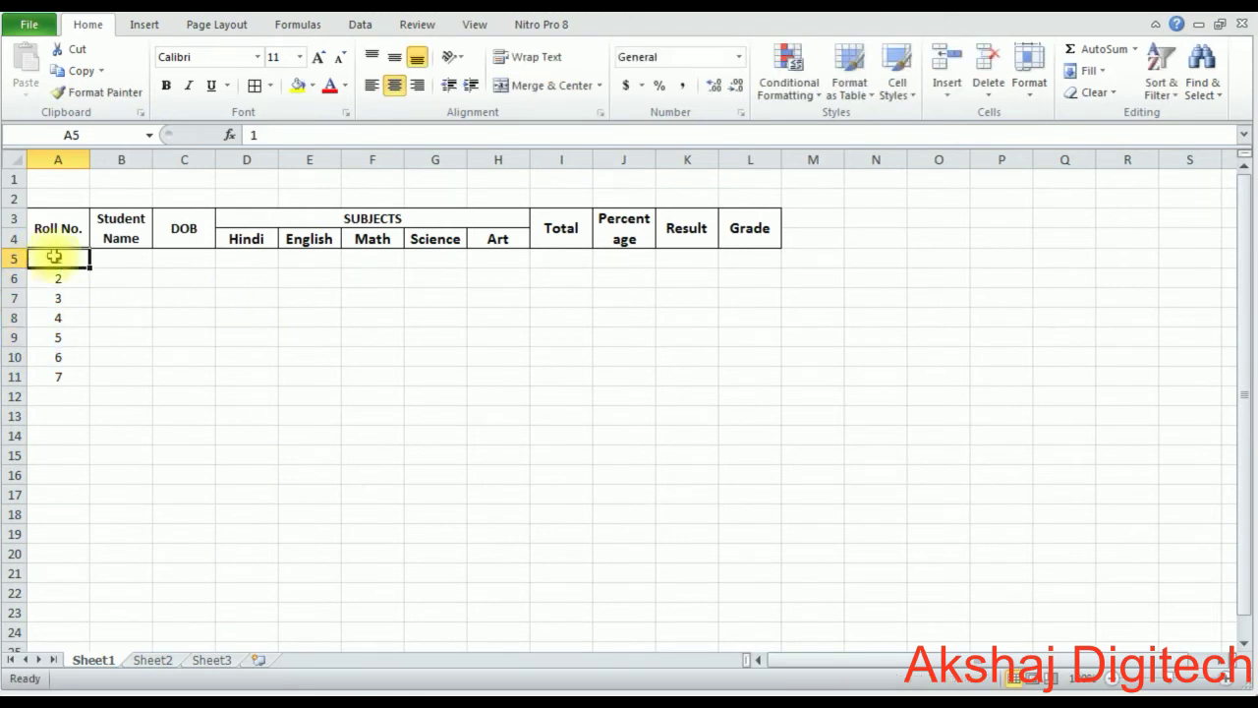
left_click_drag(56, 266, 56, 274)
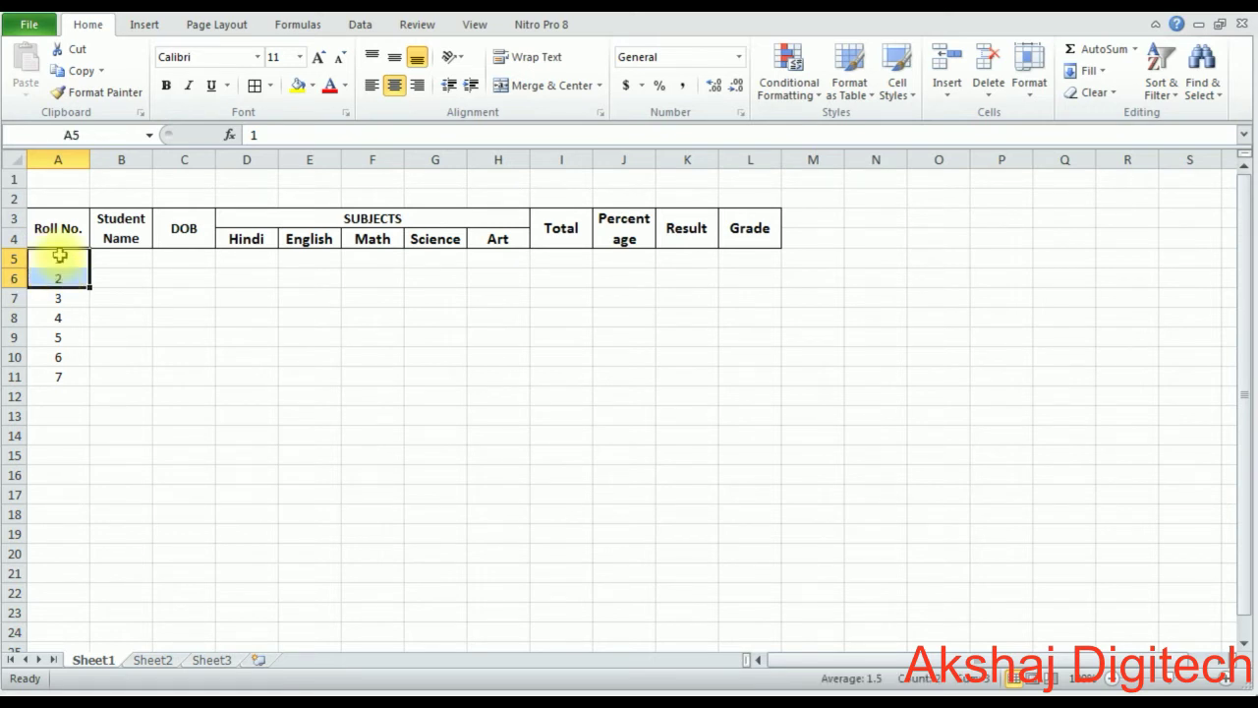
left_click_drag(59, 256, 59, 276)
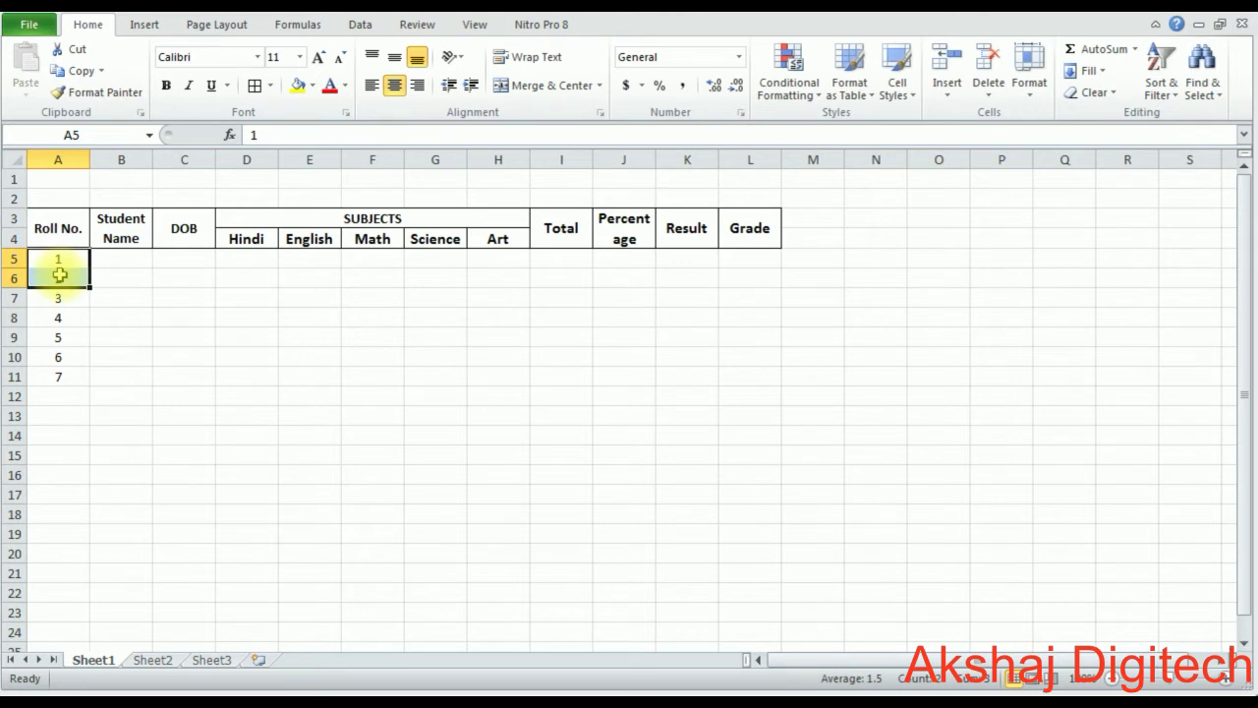
right_click(59, 275)
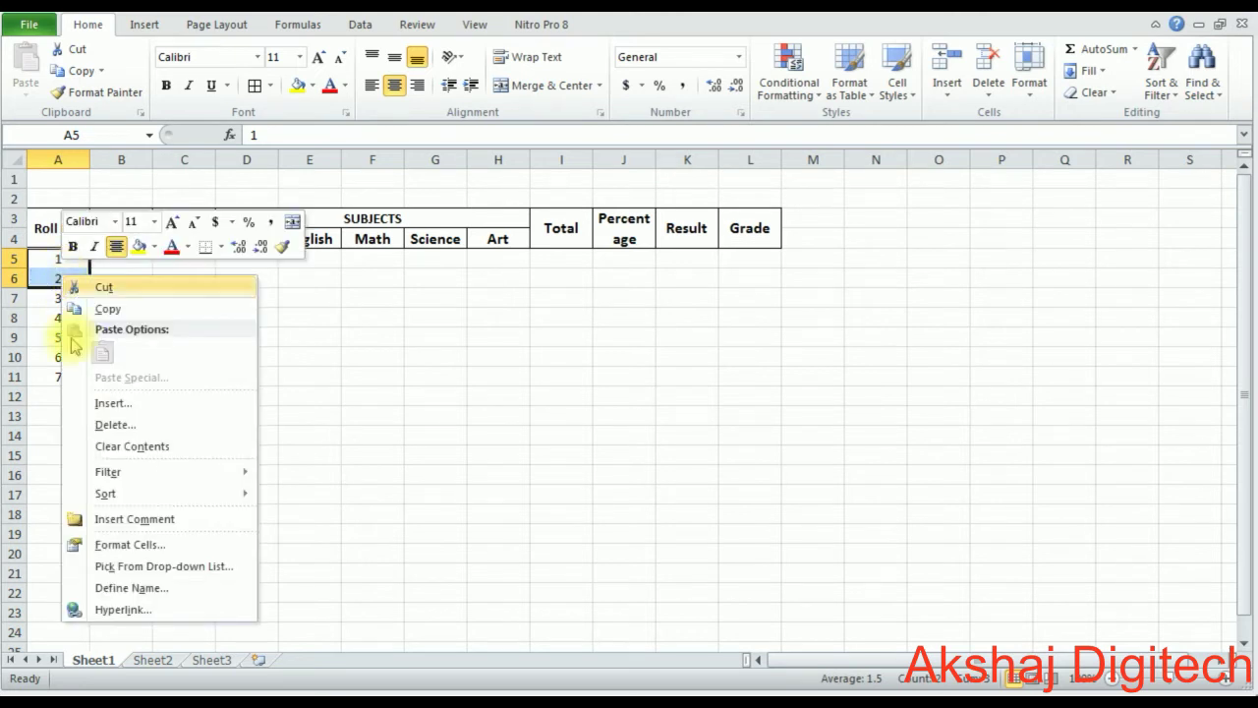
left_click(128, 545)
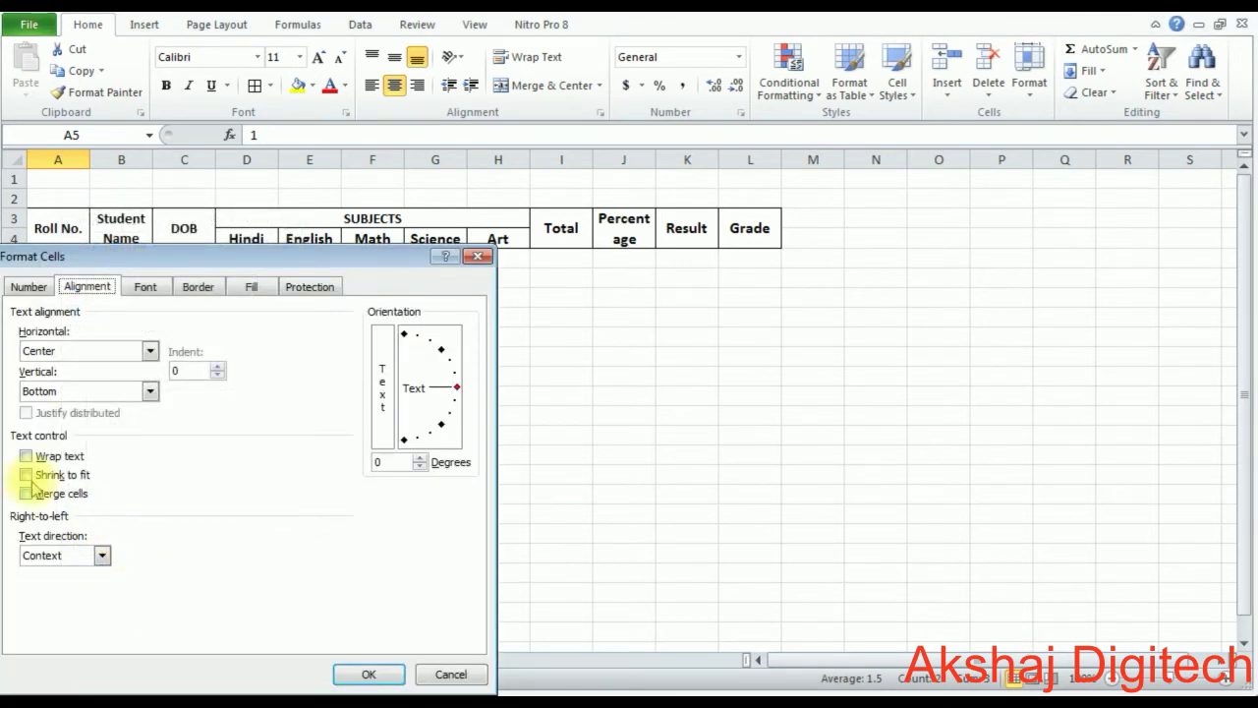
left_click(29, 286)
left_click(27, 445)
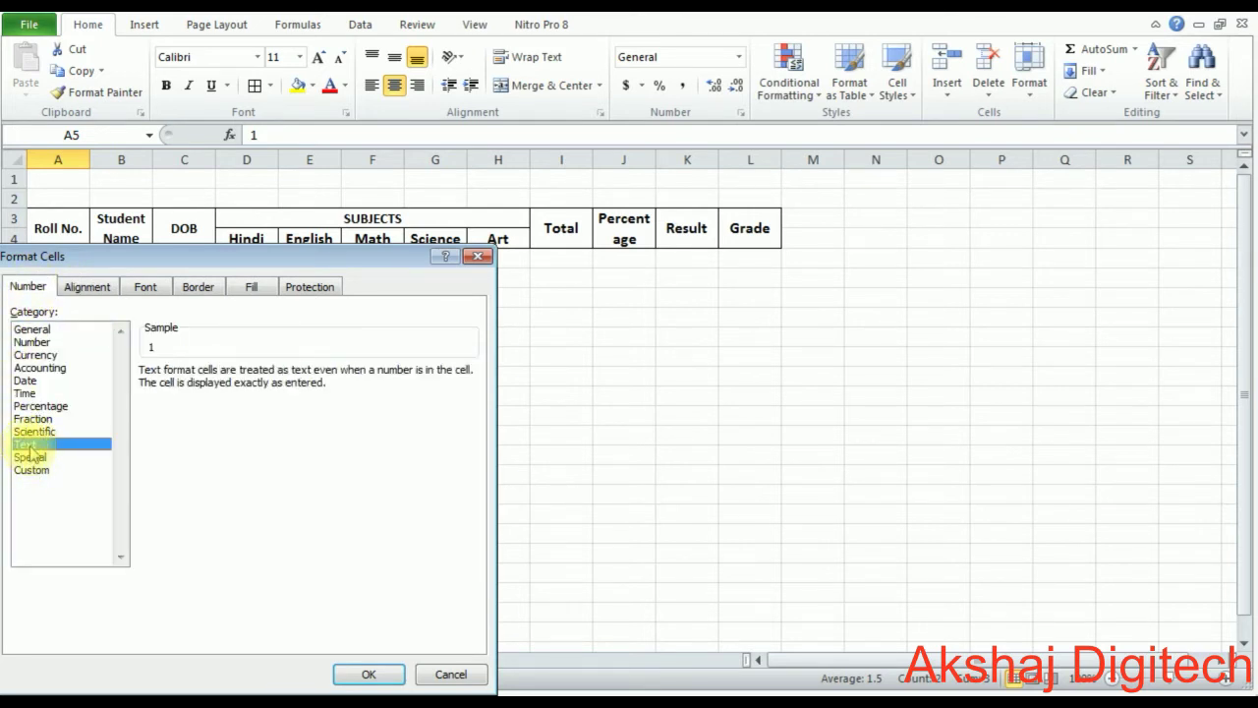
left_click(346, 672)
Step: Enter 001 and 002 in A5:A6, fill down to 007, and widen column B
left_click(57, 259)
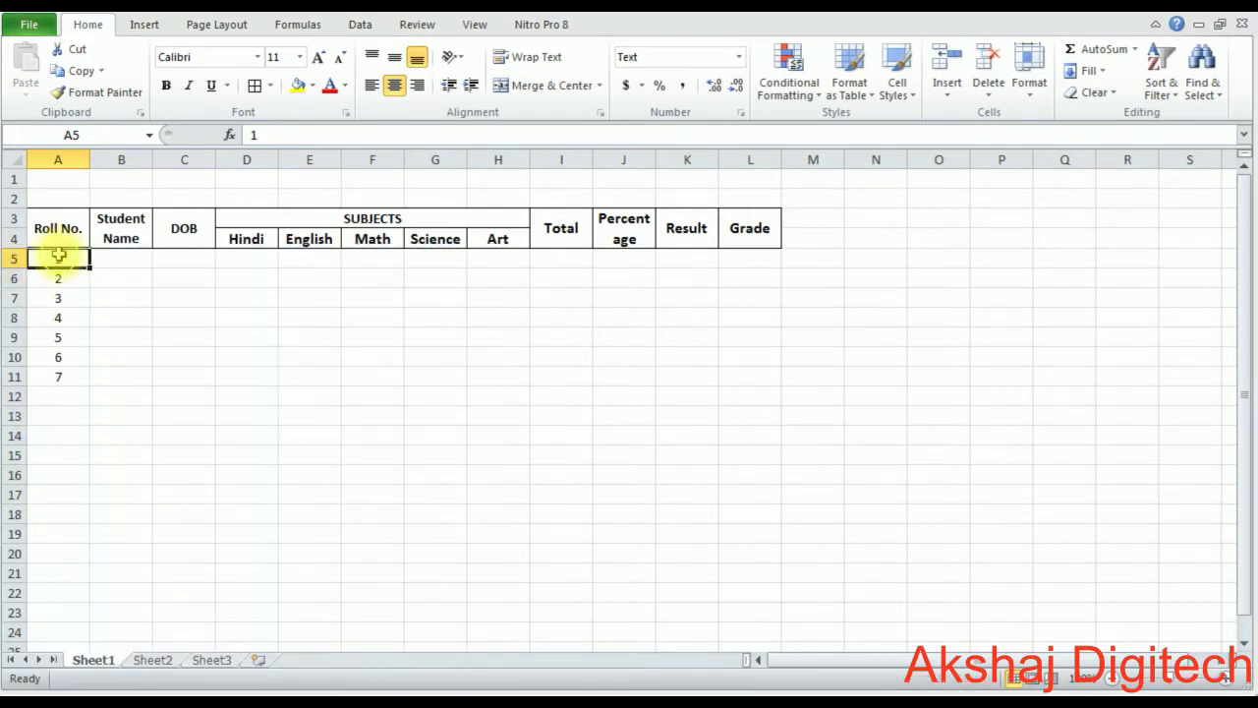
type("001")
key("Return")
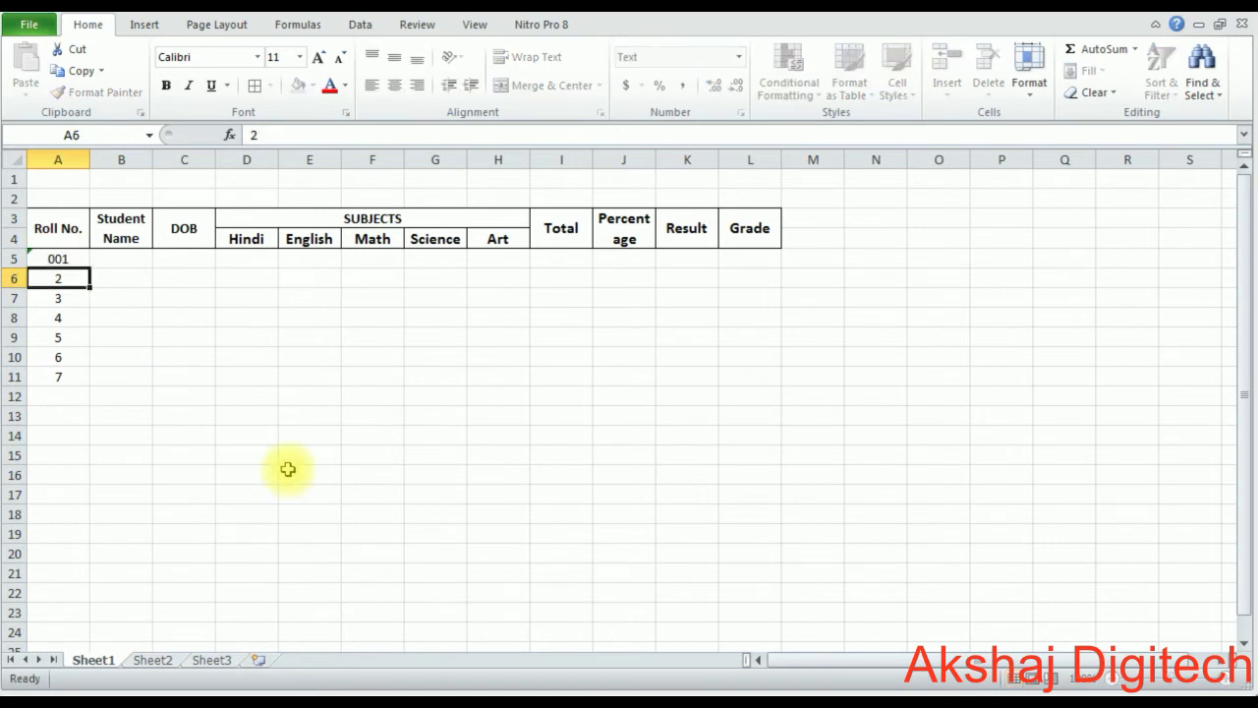
type("002")
key("Return")
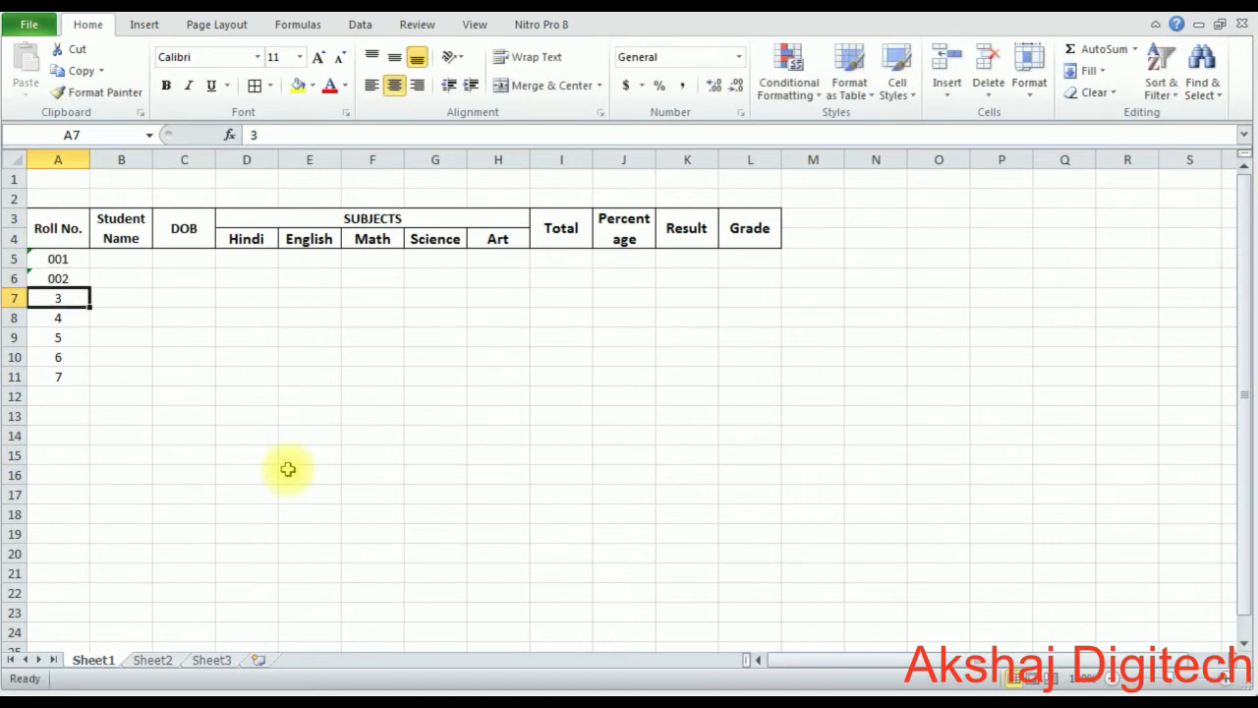
left_click_drag(57, 258, 92, 379)
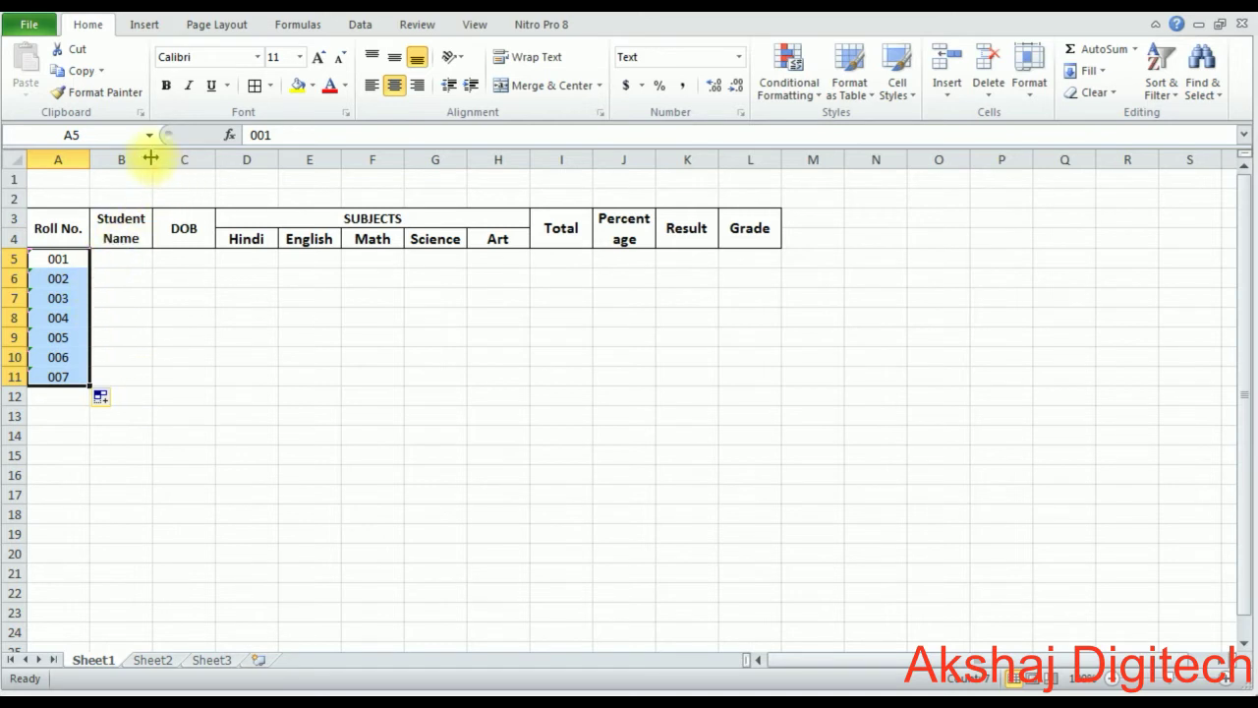
left_click_drag(152, 156, 191, 157)
Step: Autofit column B and paste the seven student names from Data.xlsx B6:B12 into B5:B11
left_click(126, 257)
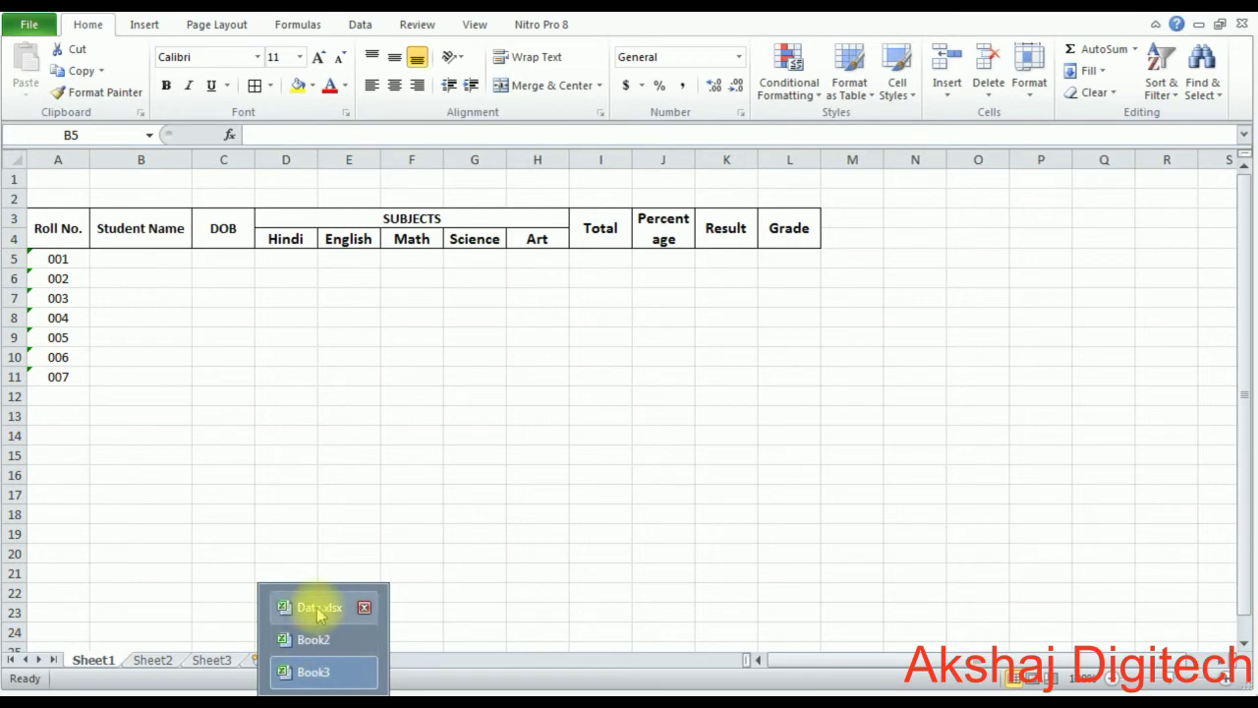
left_click(316, 607)
left_click_drag(124, 318, 124, 461)
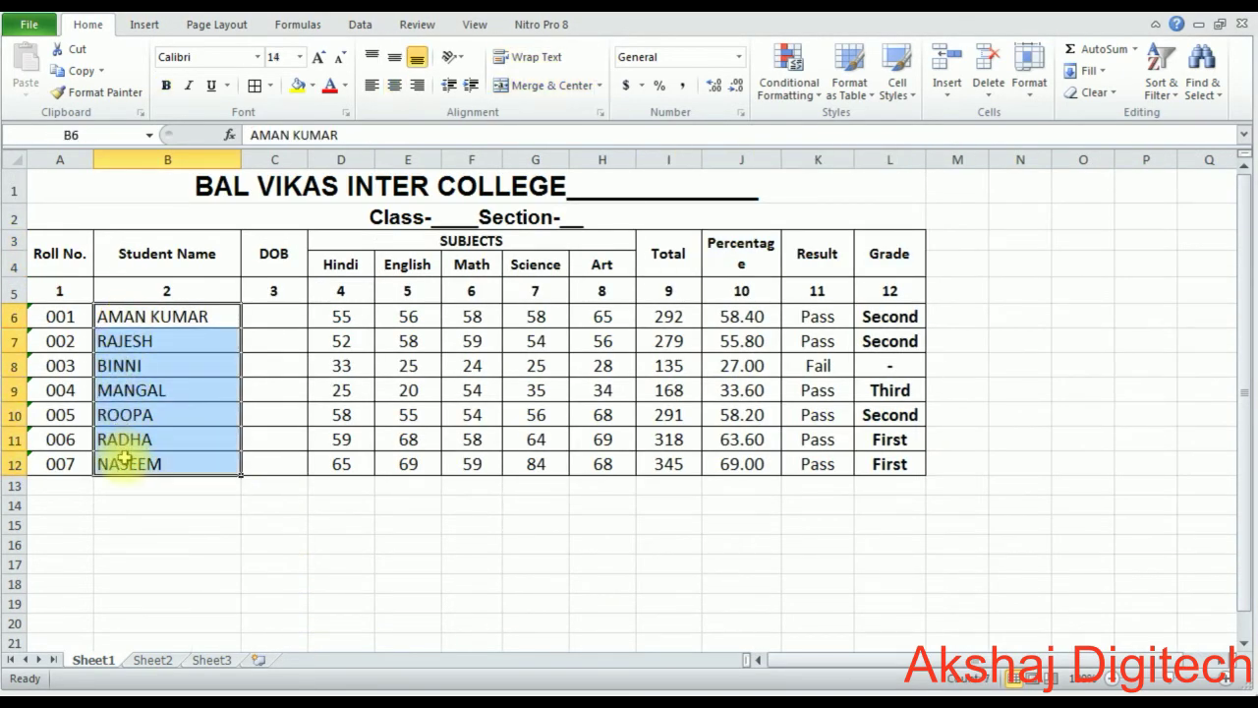
key("ctrl+c")
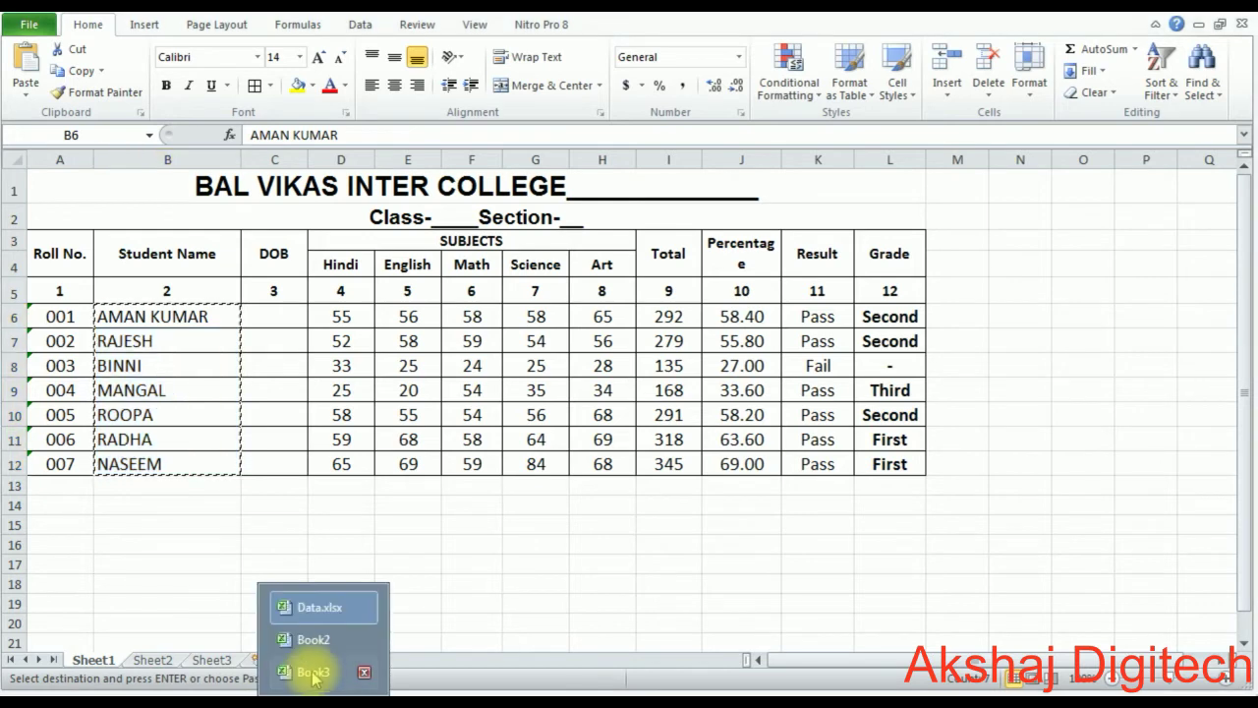
left_click(313, 672)
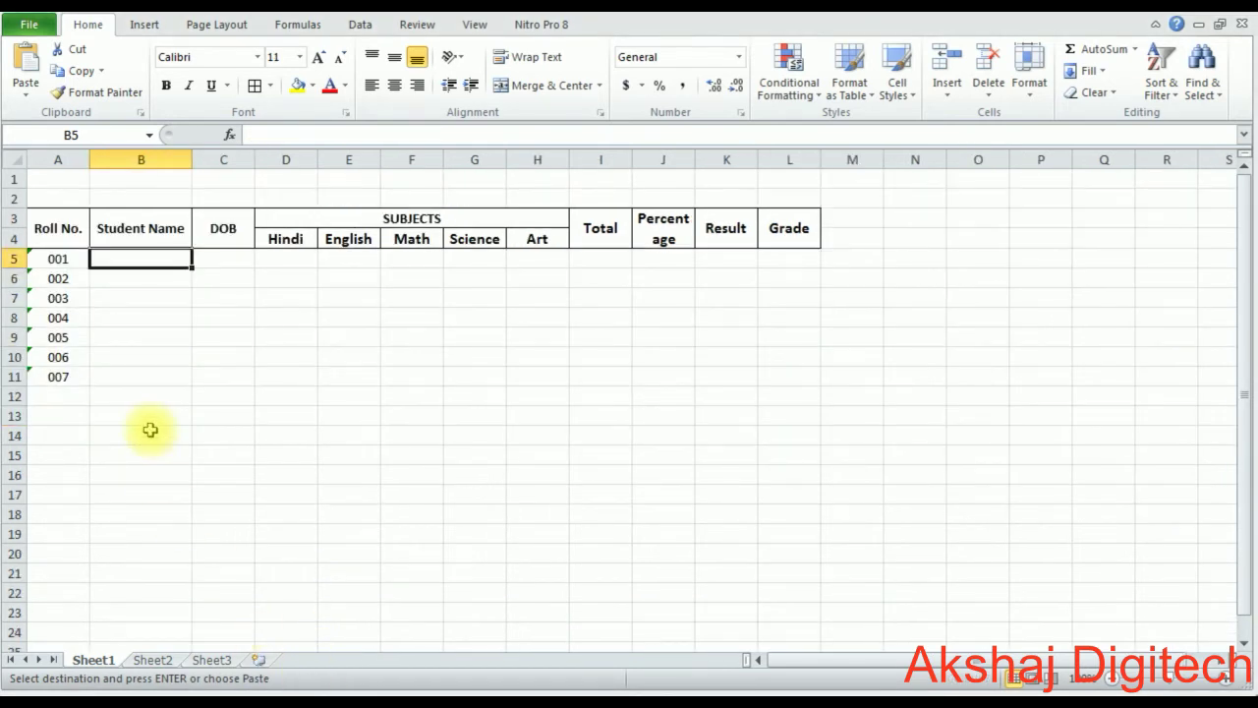
key("ctrl+v")
left_click(278, 263)
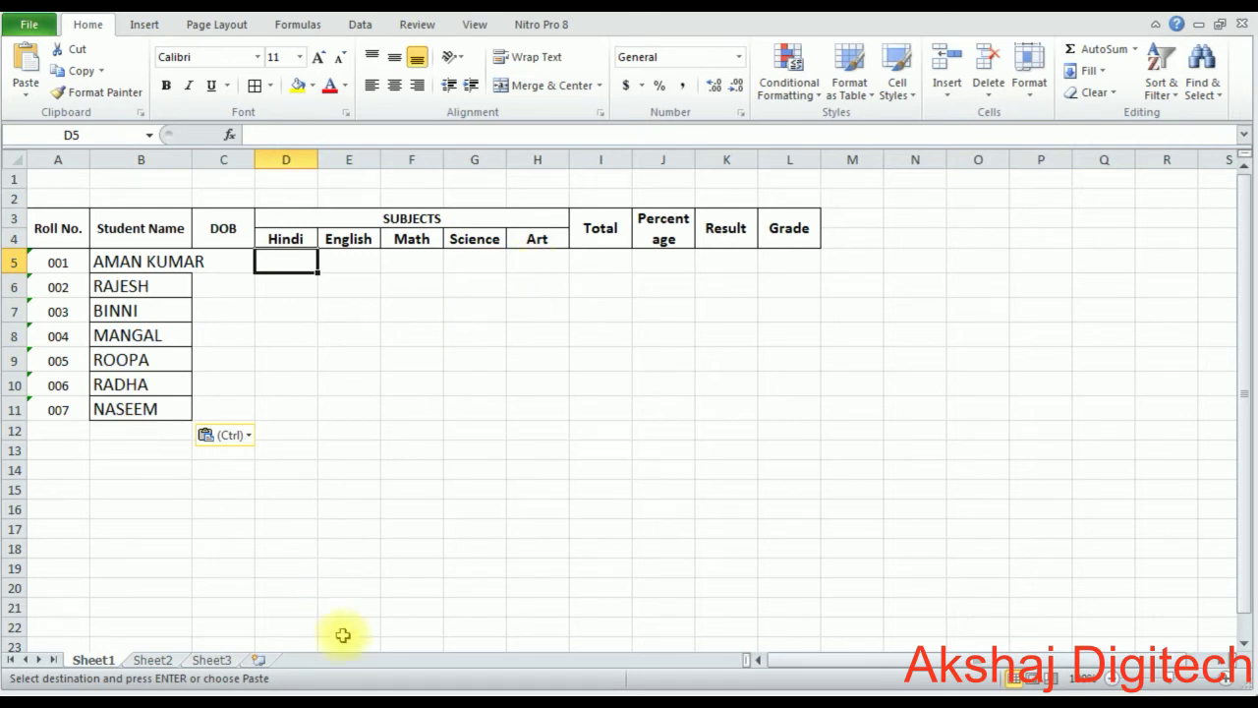
left_click(332, 690)
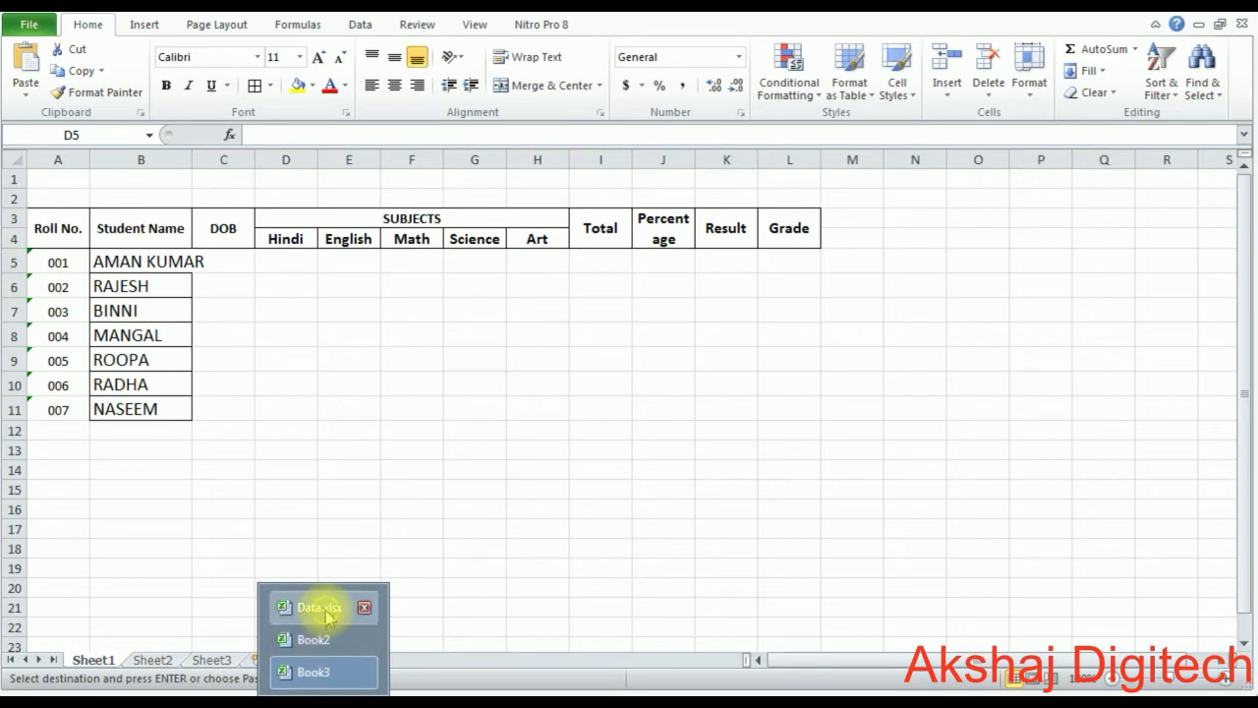
Step: Copy the subject marks D6:H12 from Data.xlsx and paste them at D5 in Book3
left_click(318, 607)
mouse_move(340, 319)
left_mouse_down()
mouse_move(579, 317)
mouse_move(601, 466)
left_mouse_up()
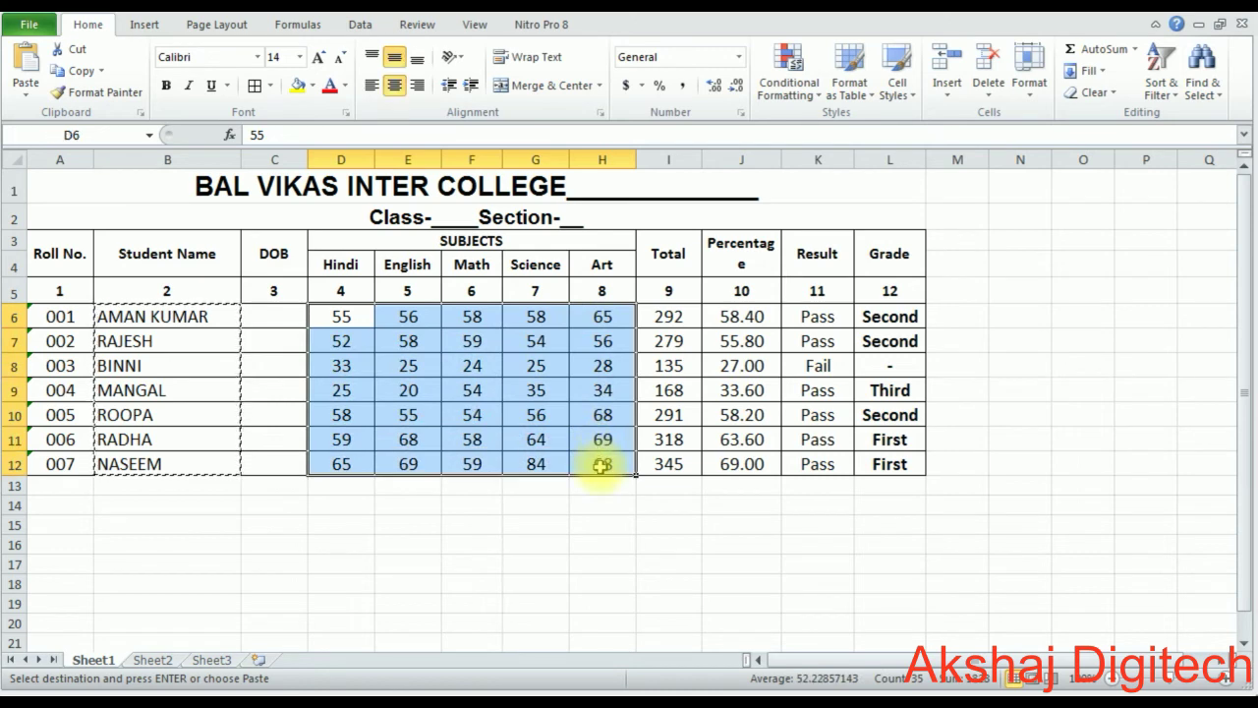
key("ctrl+c")
left_click(329, 703)
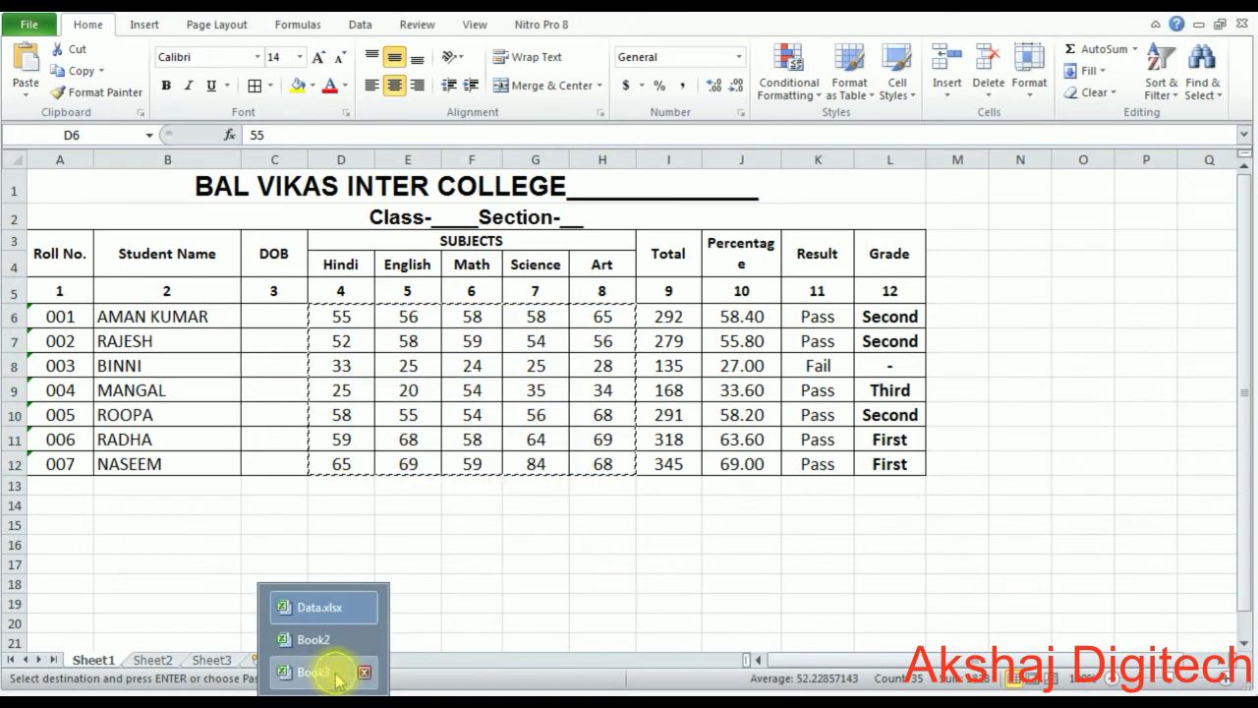
left_click(315, 673)
key("ctrl+v")
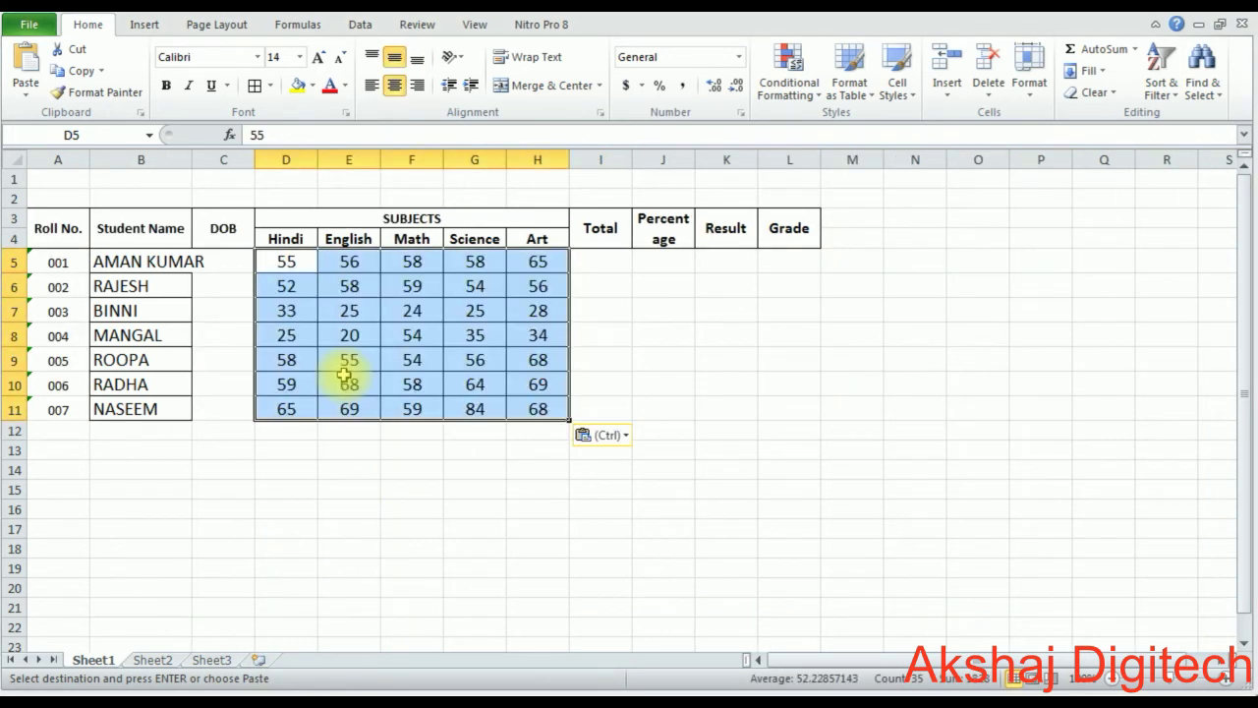
Step: Compare the pasted marks against Data.xlsx, then select roll number cell A5
left_click(286, 261)
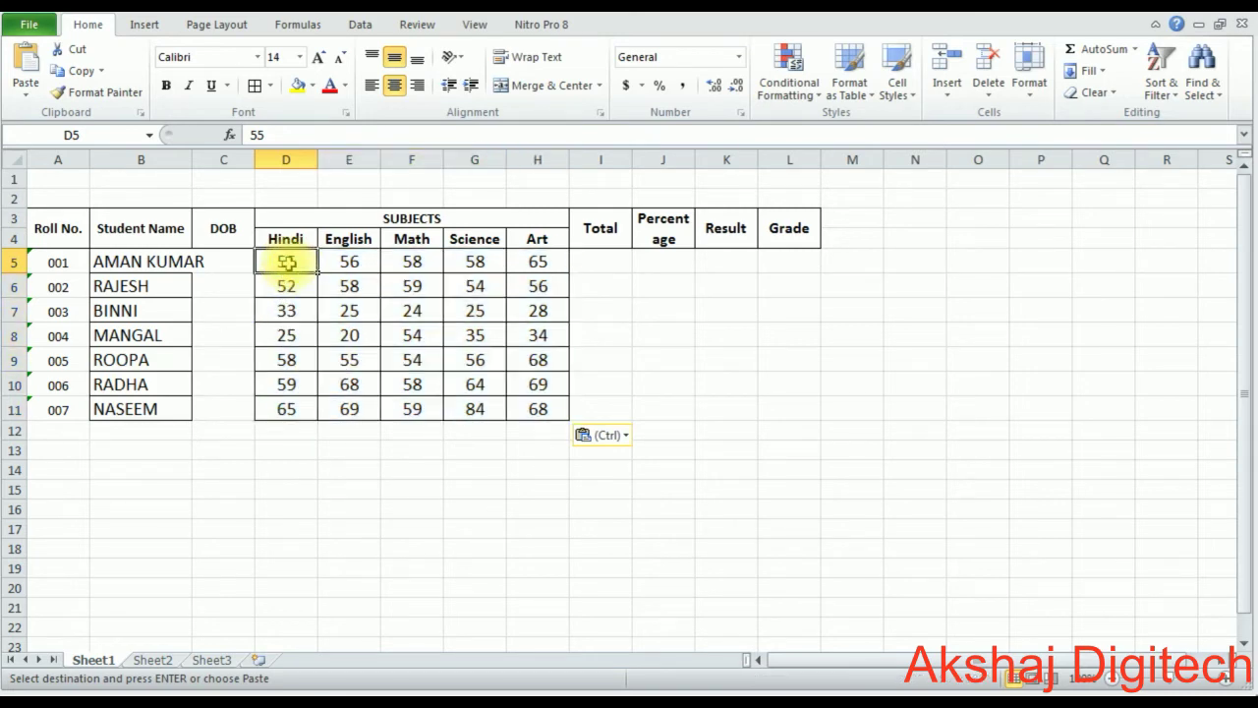
left_click(330, 703)
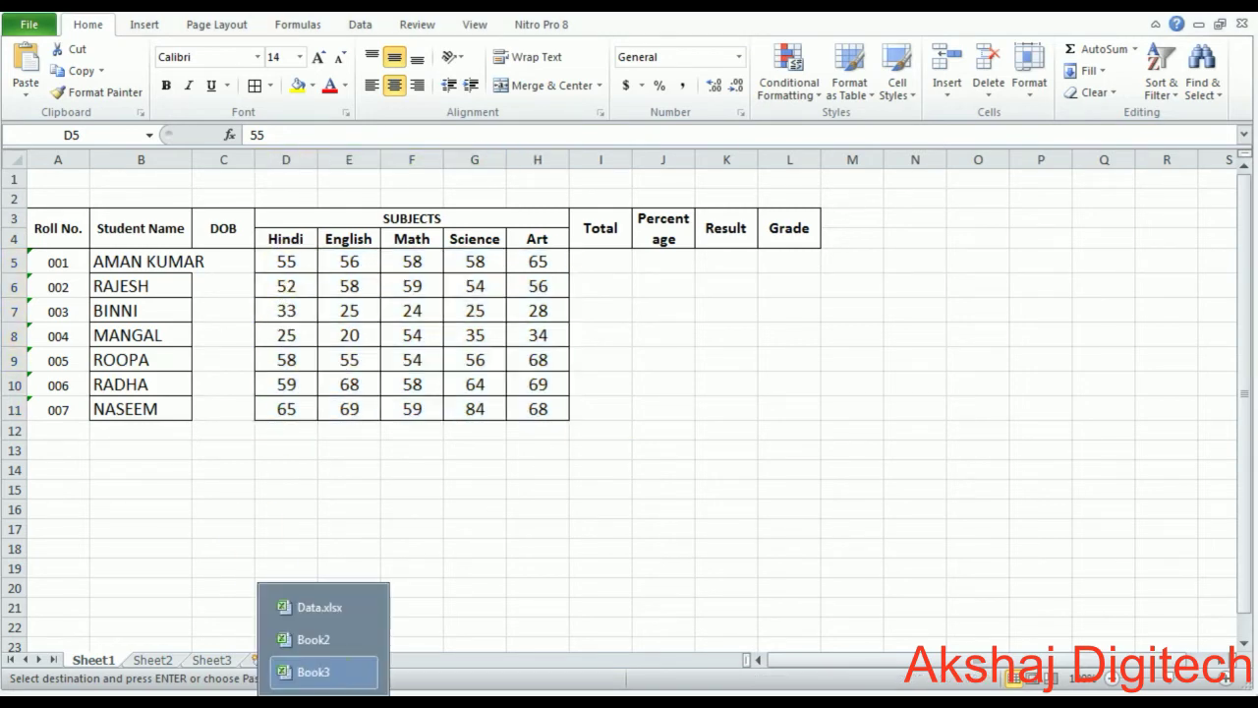
left_click(325, 607)
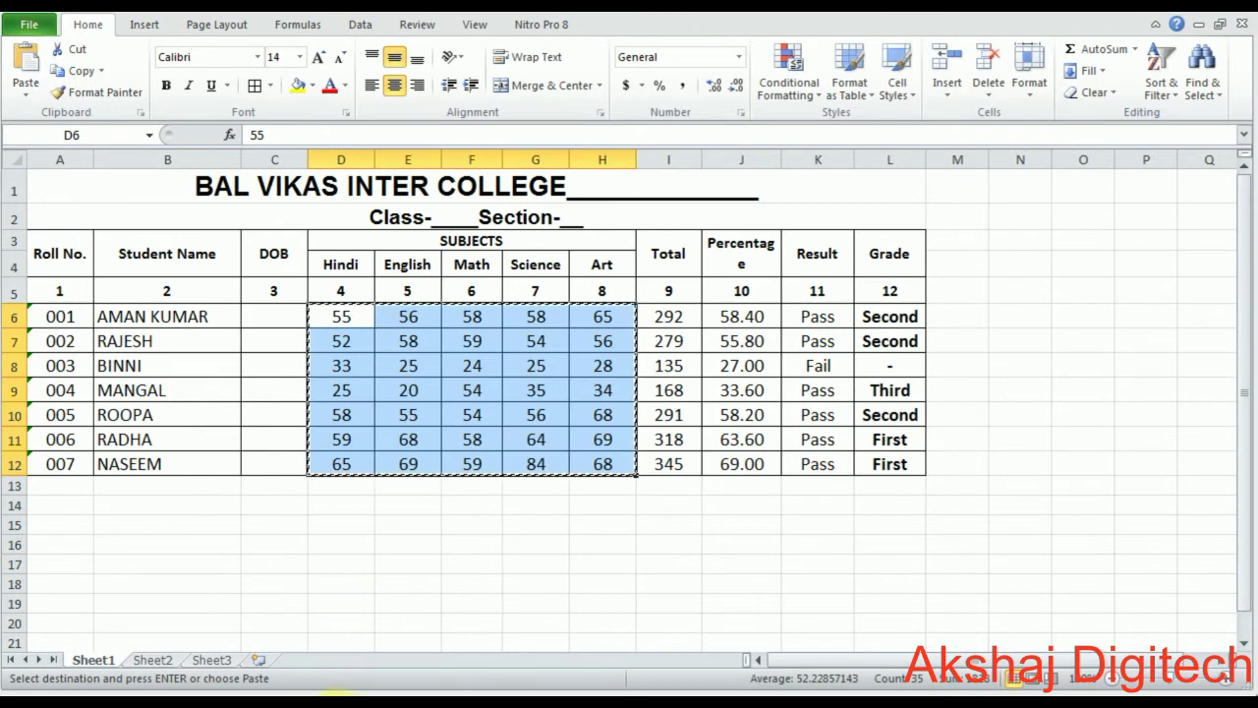
left_click(313, 671)
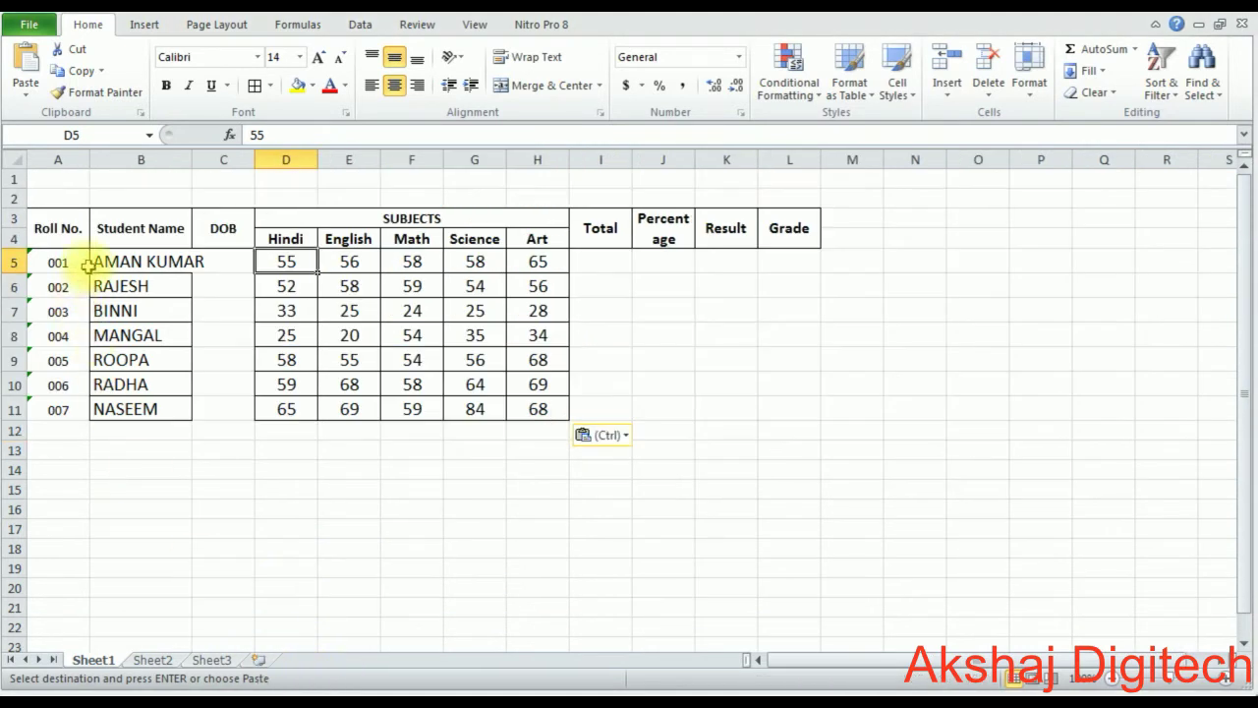
left_click(51, 258)
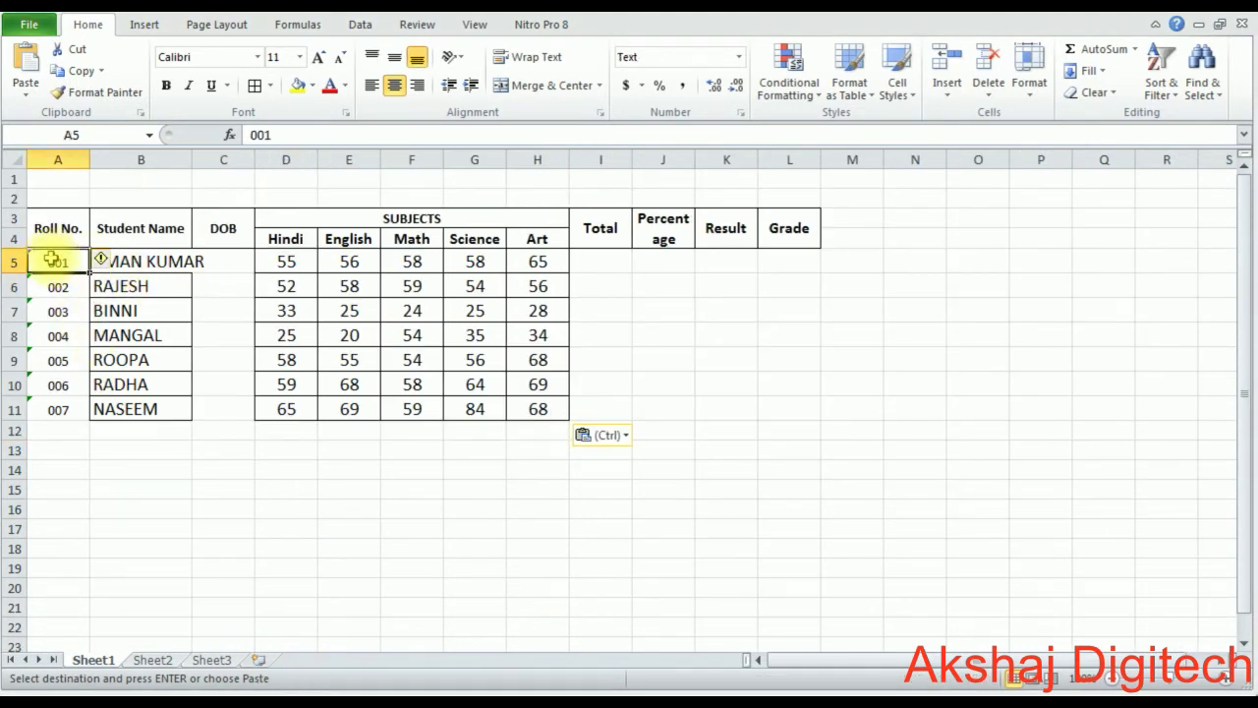
Step: Insert an entire blank row at row 5 through the Insert dialog on A5
right_click(57, 263)
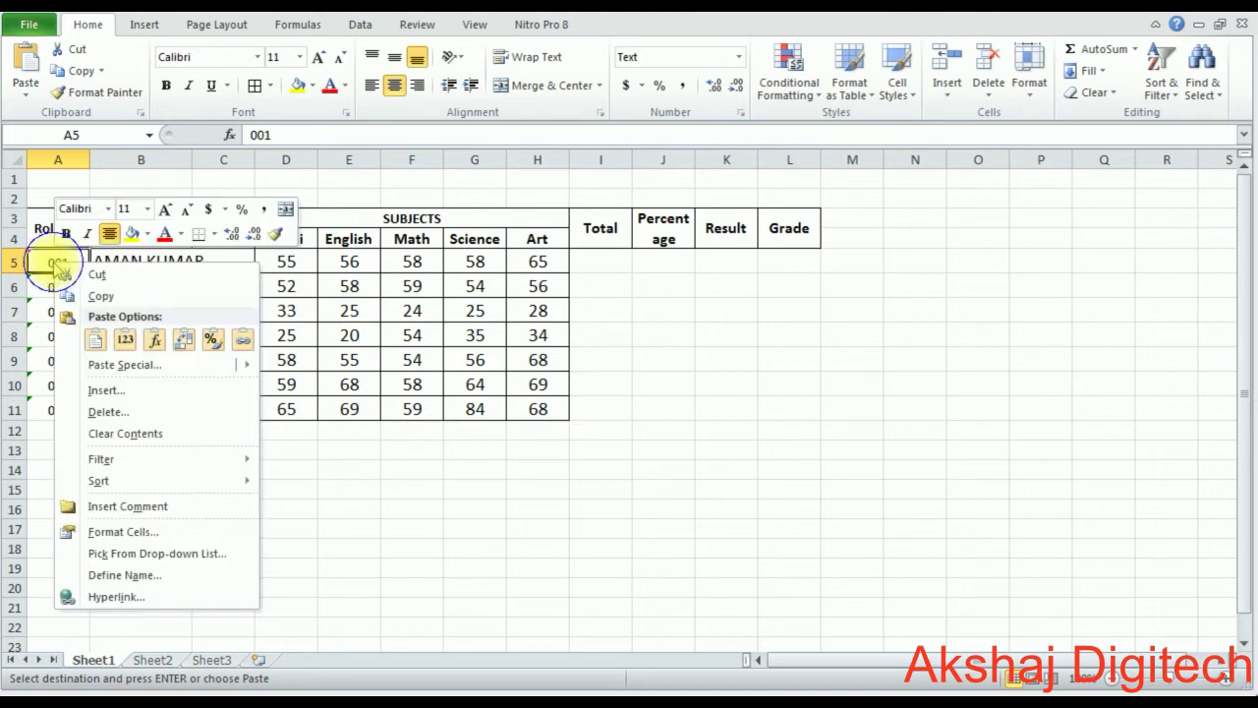
left_click(102, 391)
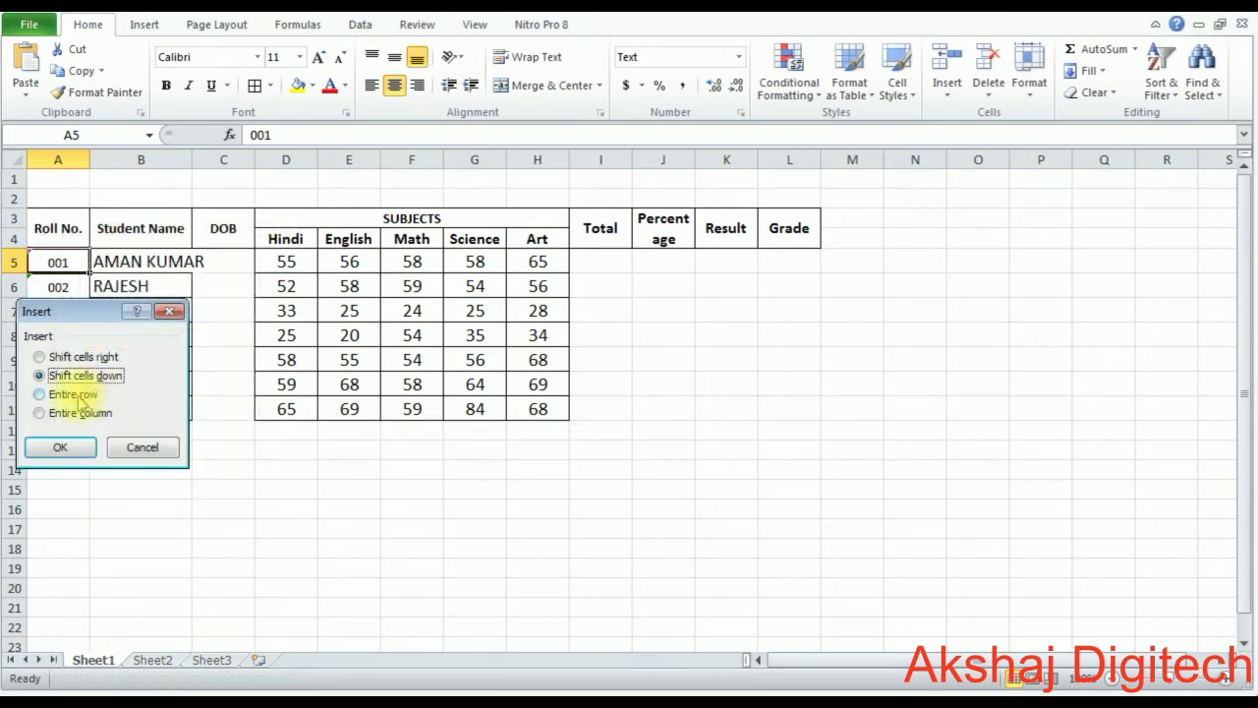
left_click(61, 448)
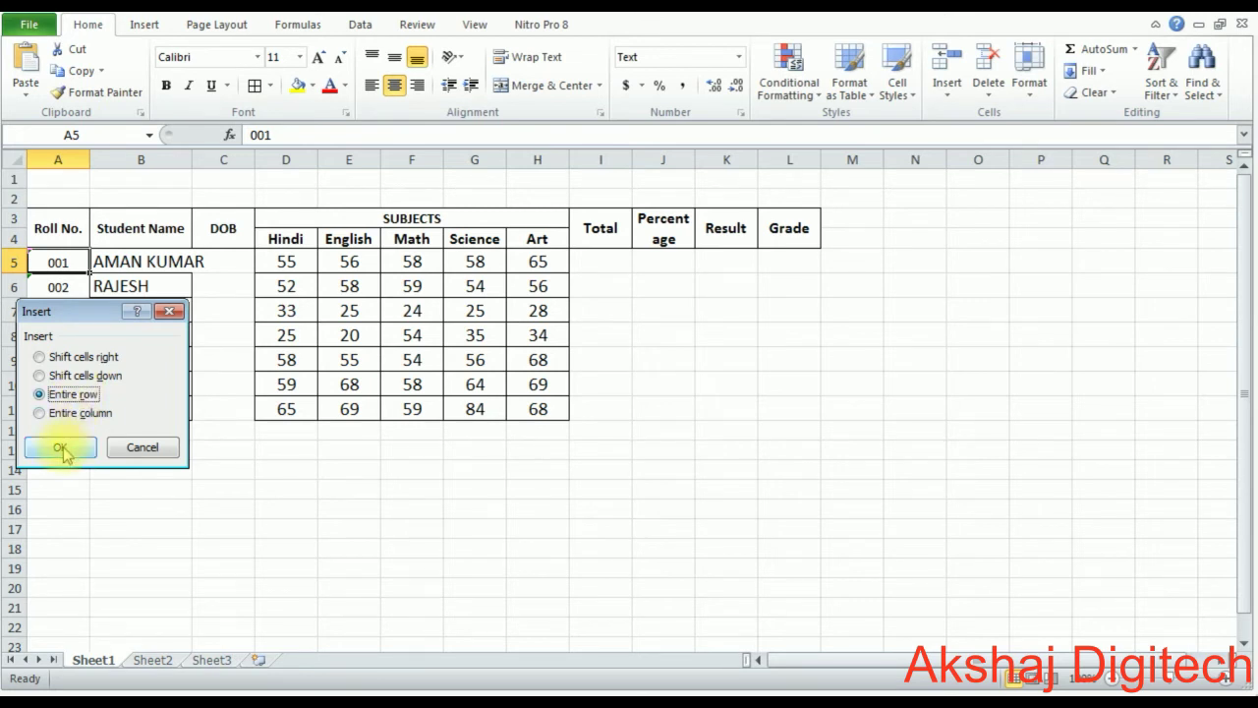
left_click(61, 449)
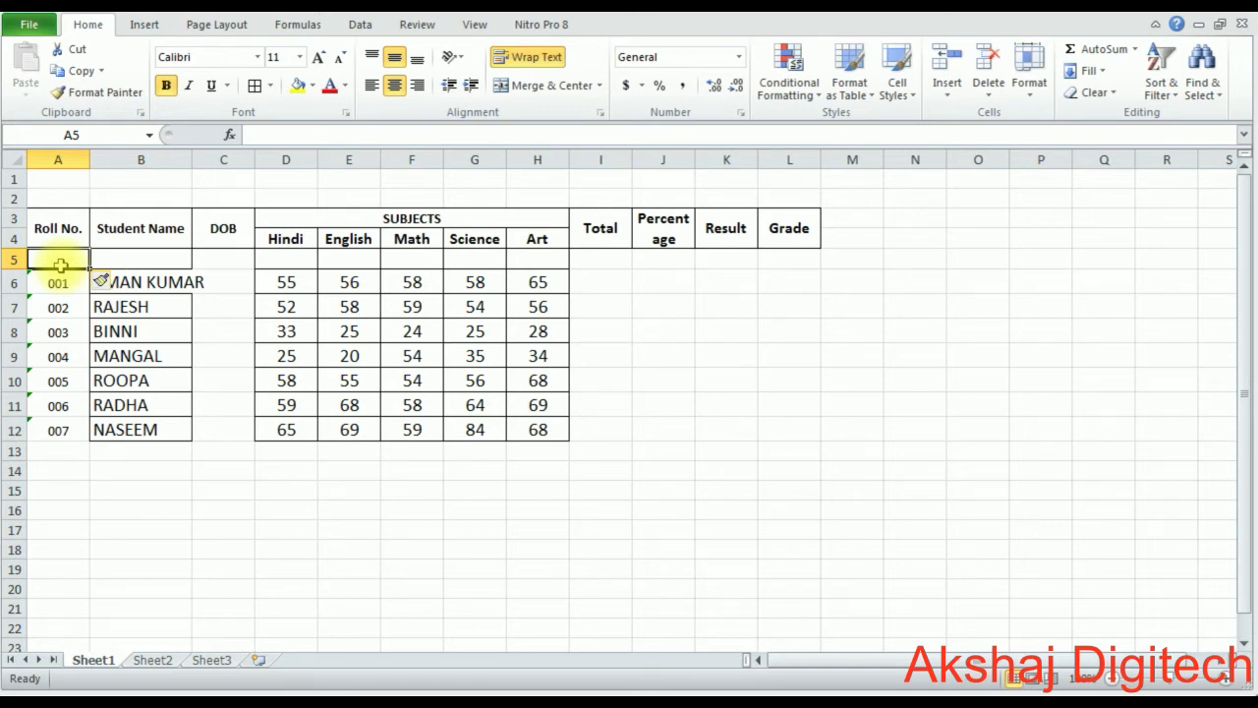
Step: Enter 1 and 2 in A5:B5 and fill the series across to 12 in L5
type("1")
key("Tab")
type("2")
key("Tab")
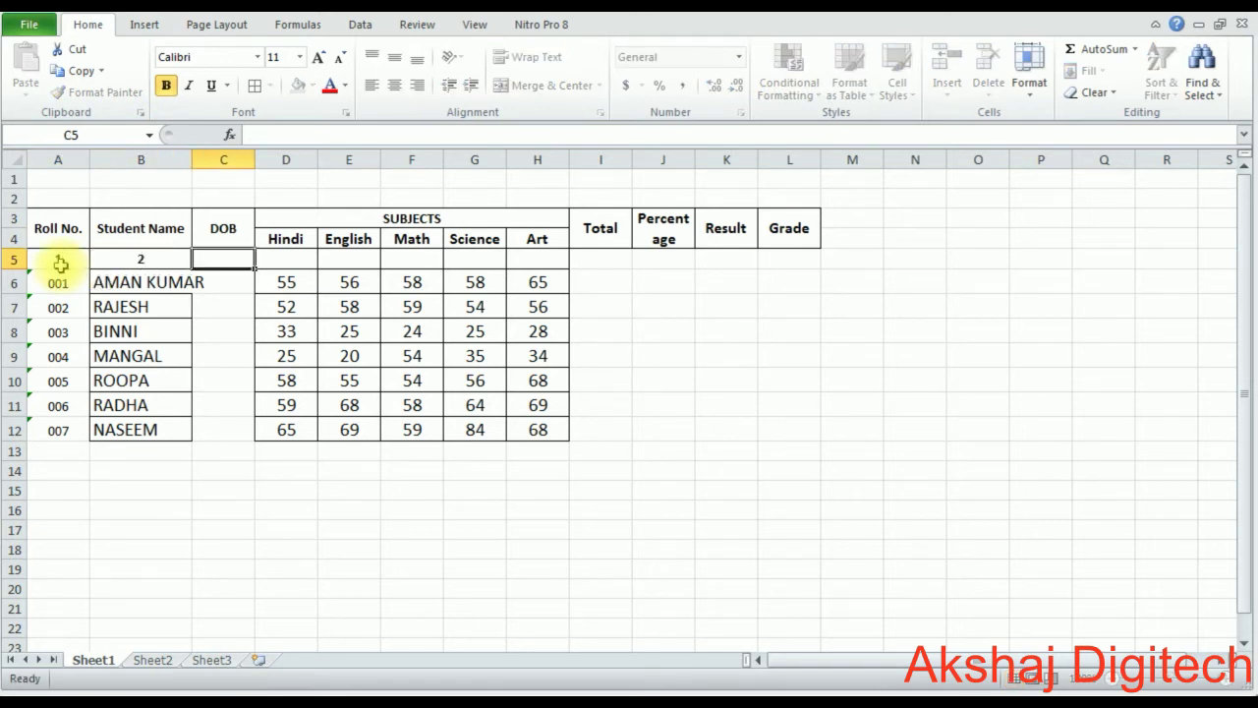
left_click_drag(56, 258, 755, 275)
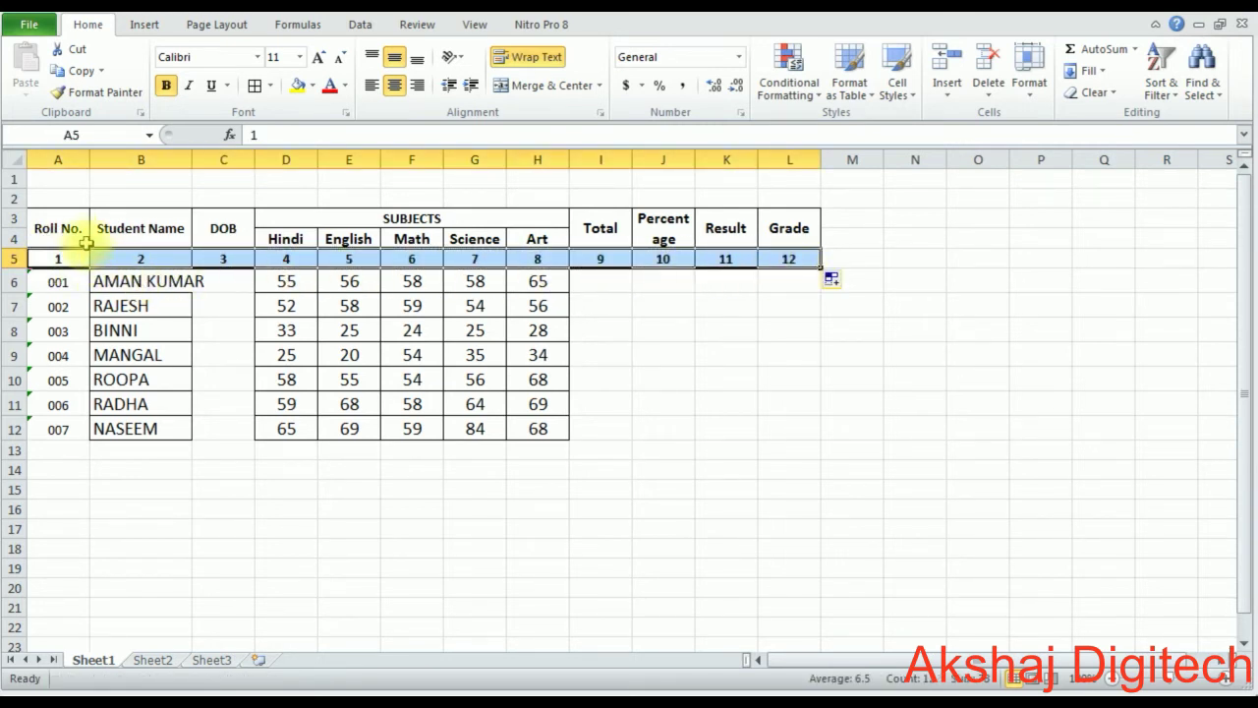
left_click(46, 229)
mouse_move(47, 229)
left_mouse_down()
mouse_move(798, 405)
mouse_move(799, 429)
left_mouse_up()
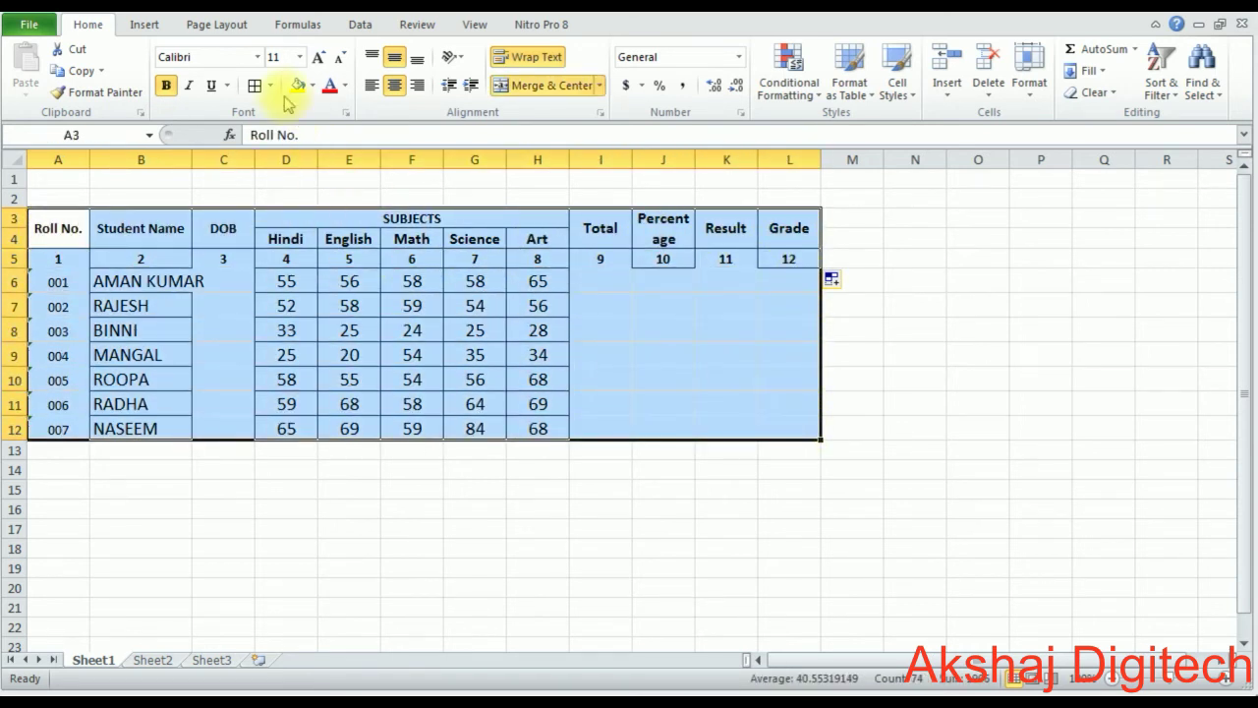
Step: Apply All Borders to the table A3:L12 and widen the Student Name column
left_click(255, 86)
left_click(292, 356)
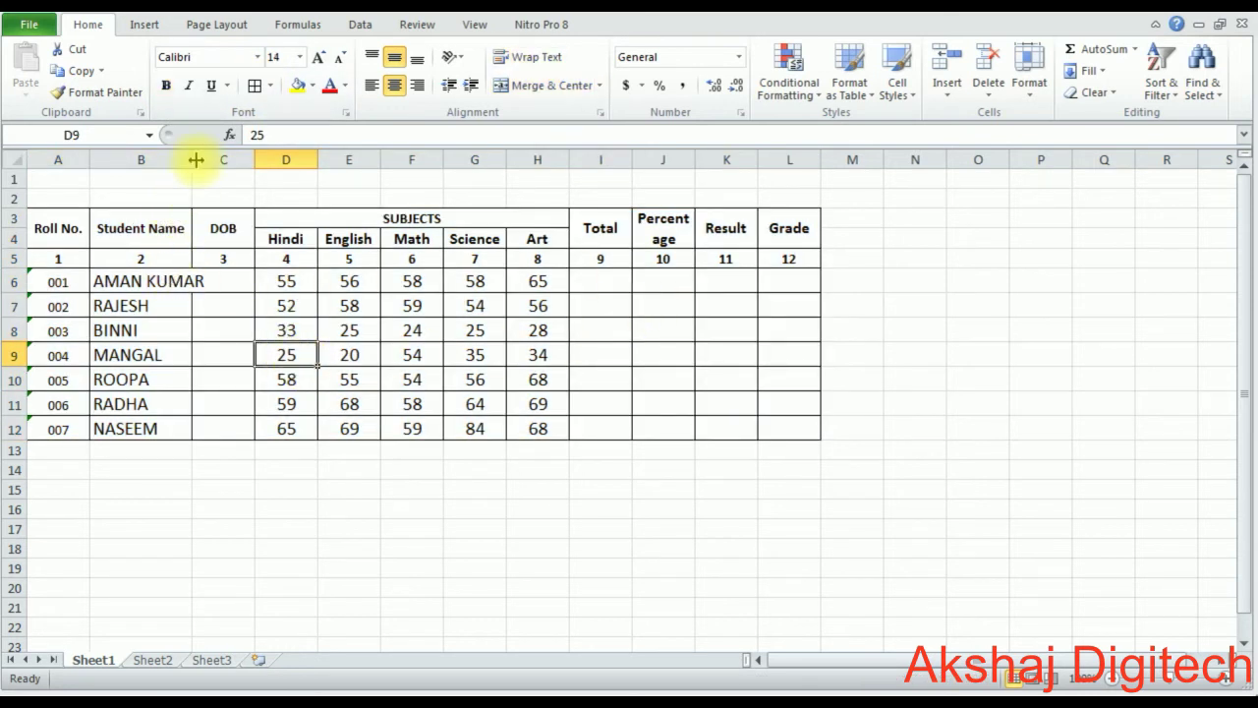
left_click_drag(191, 160, 210, 161)
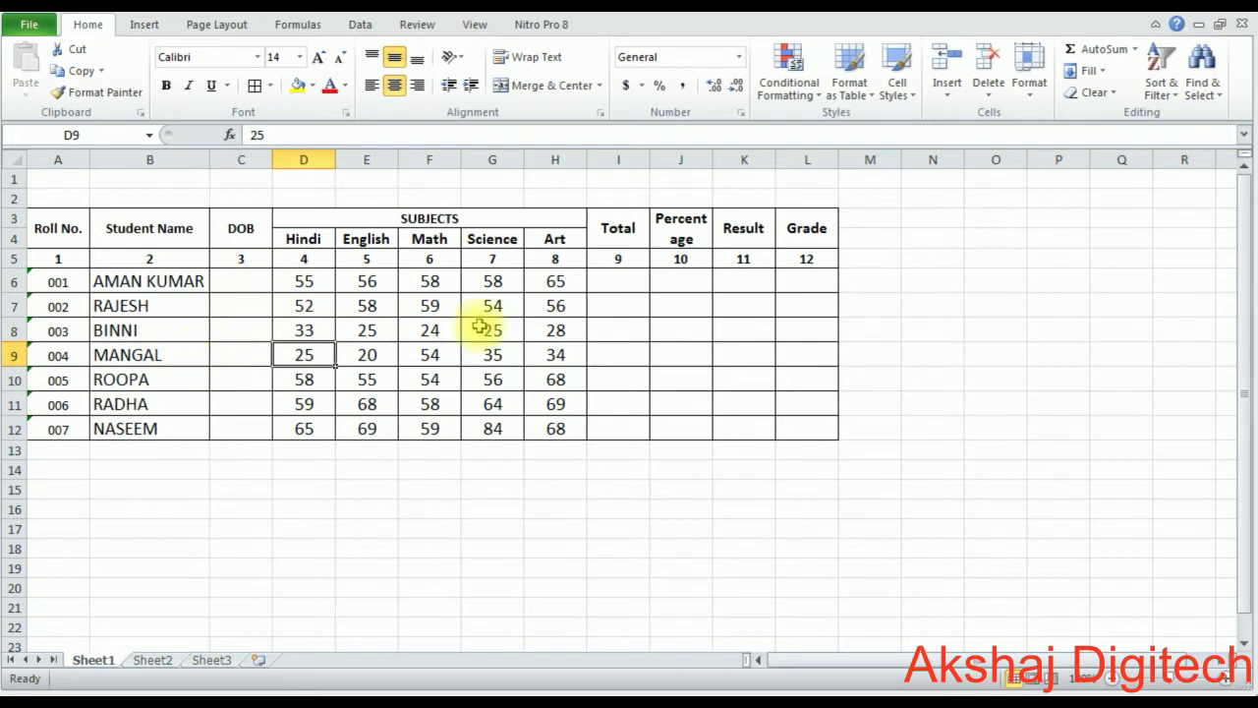
left_click(616, 281)
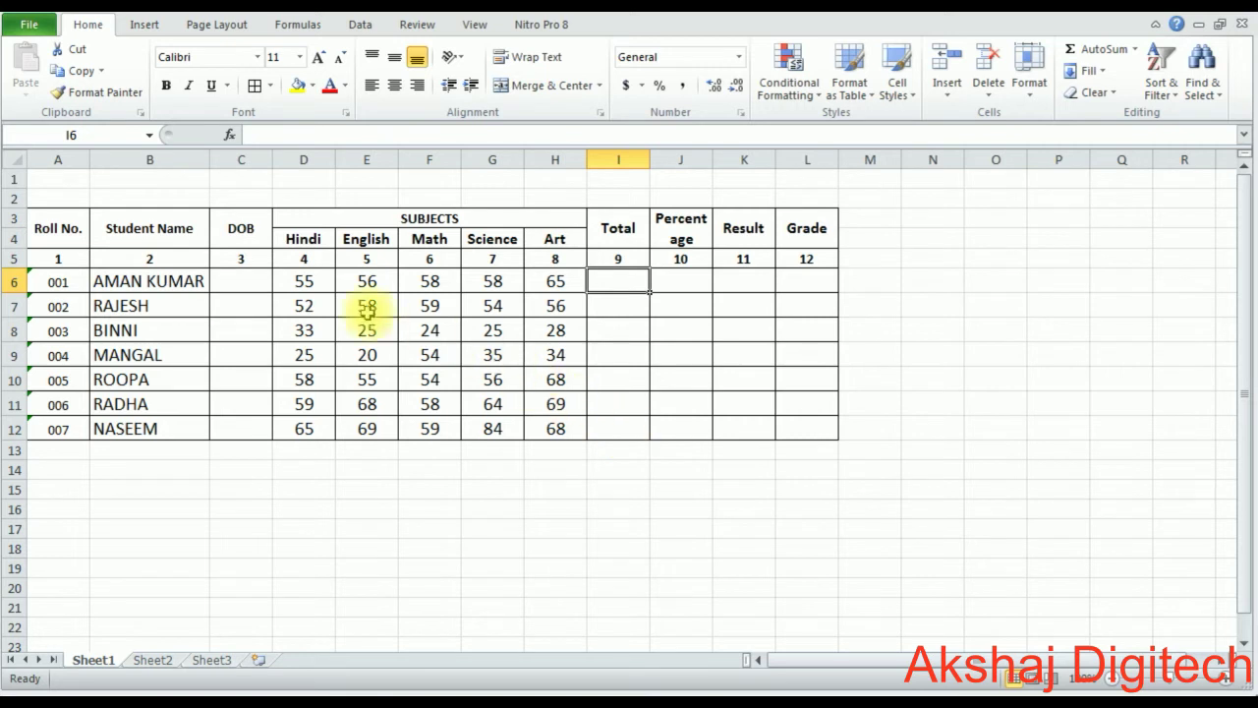
Step: AutoSum row 6's five marks into I6 (292), fill down to I12, and center the totals
left_click(303, 283)
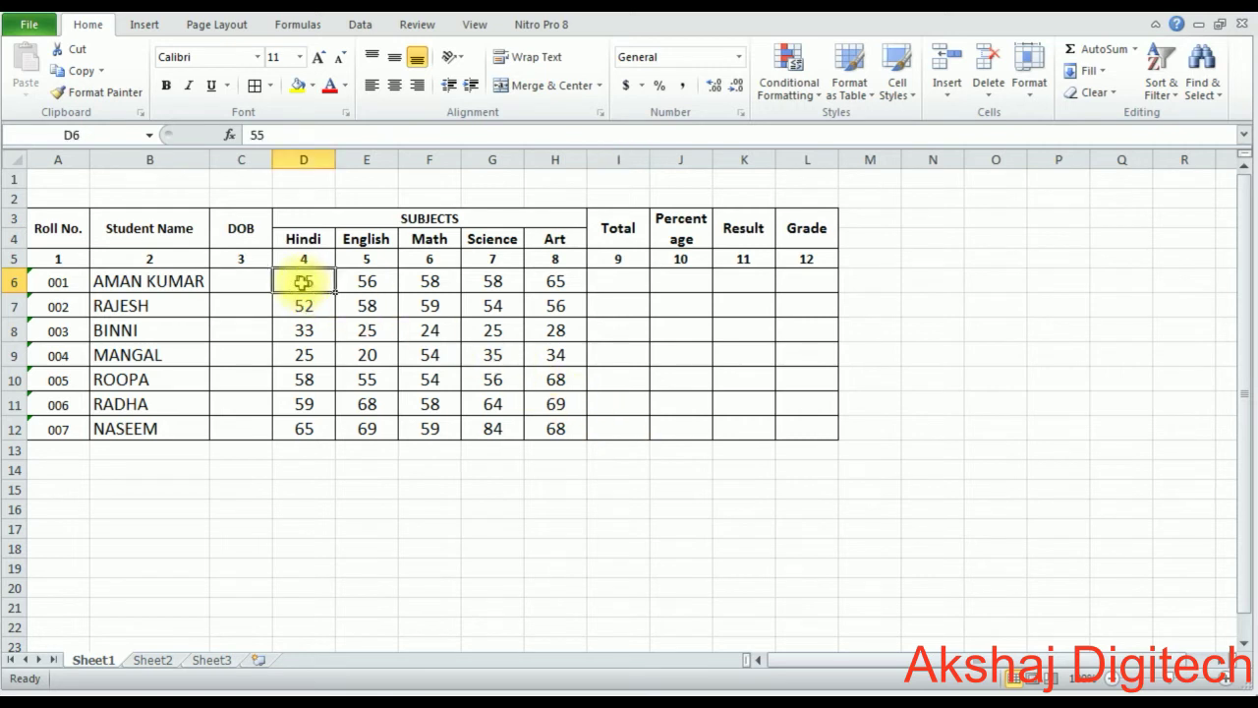
left_click_drag(303, 282, 602, 283)
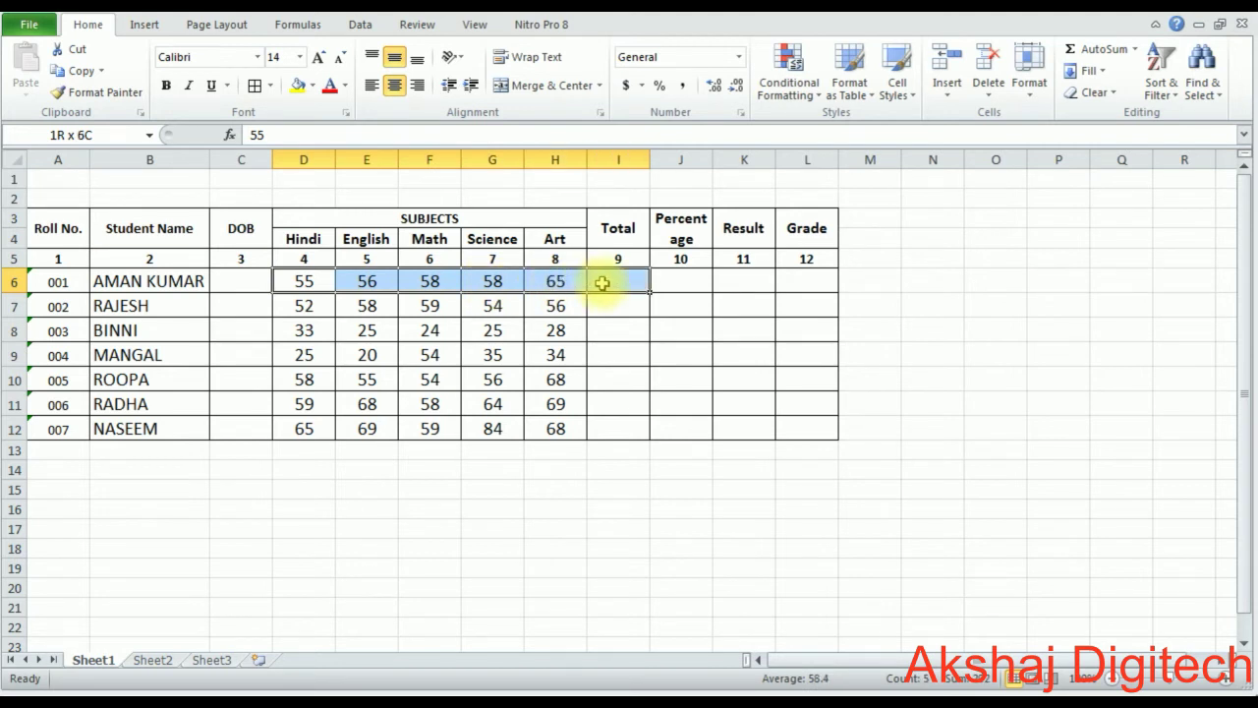
left_click(1118, 54)
left_click(612, 282)
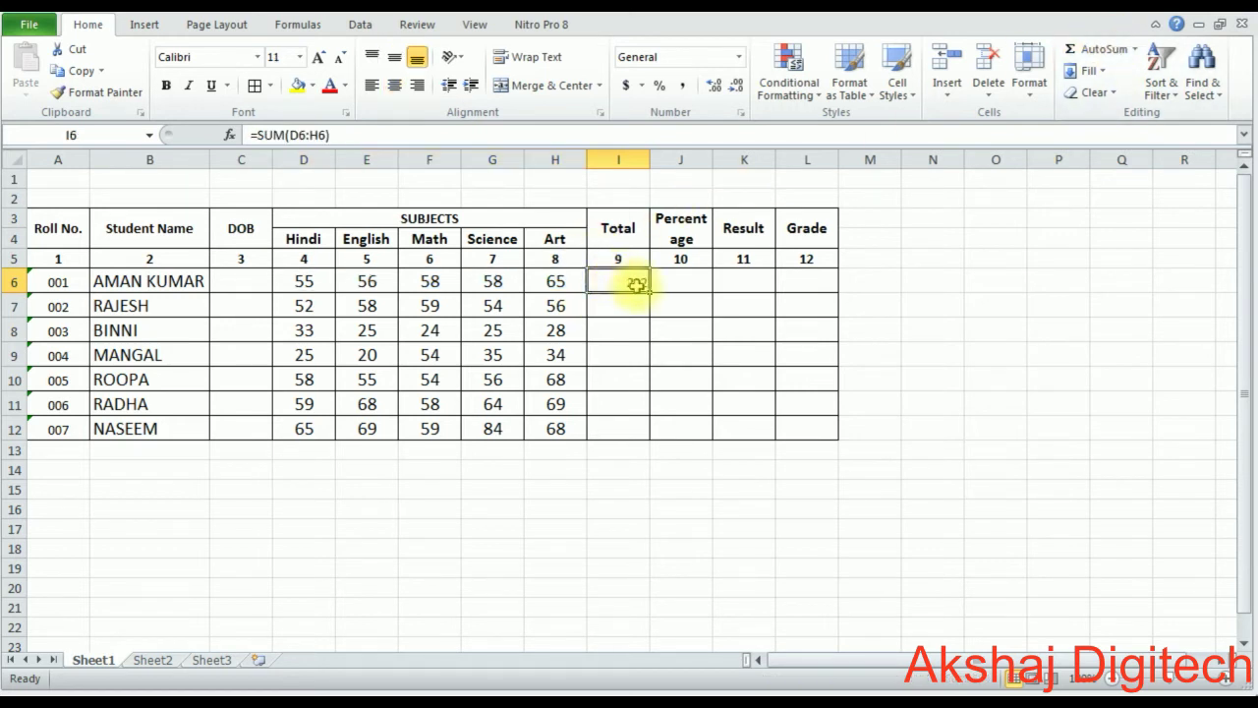
left_click_drag(649, 292, 651, 439)
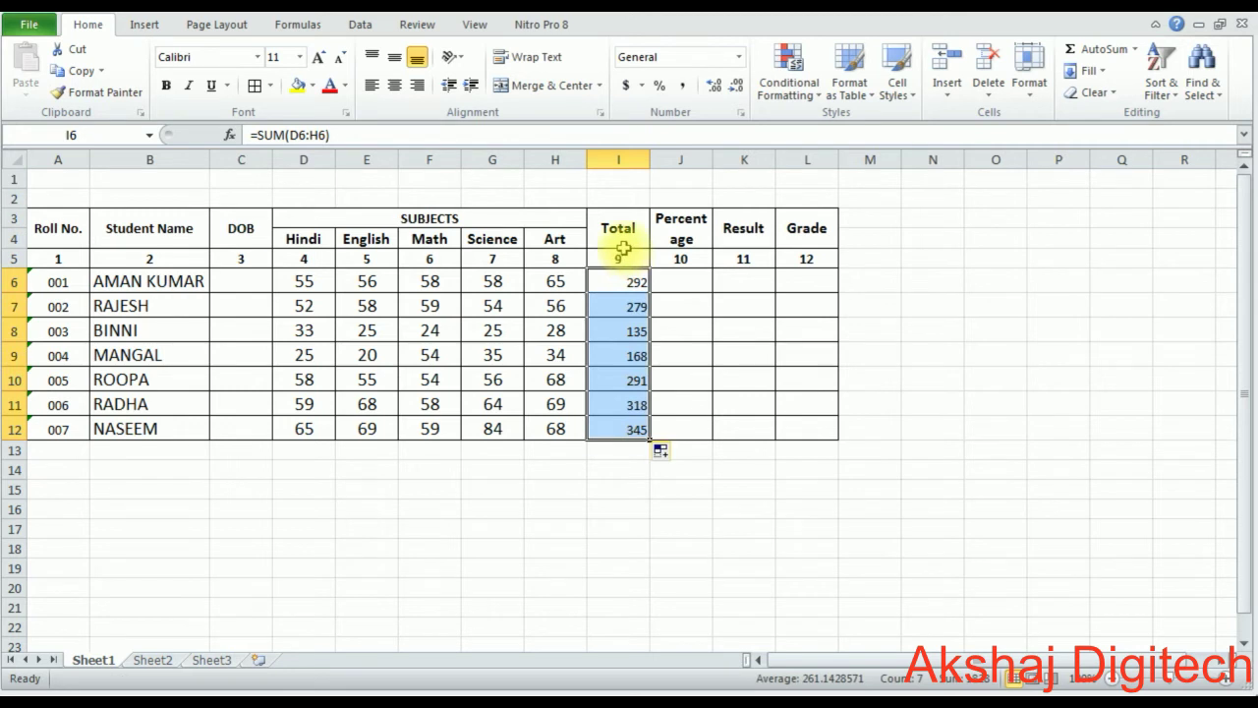
left_click(403, 89)
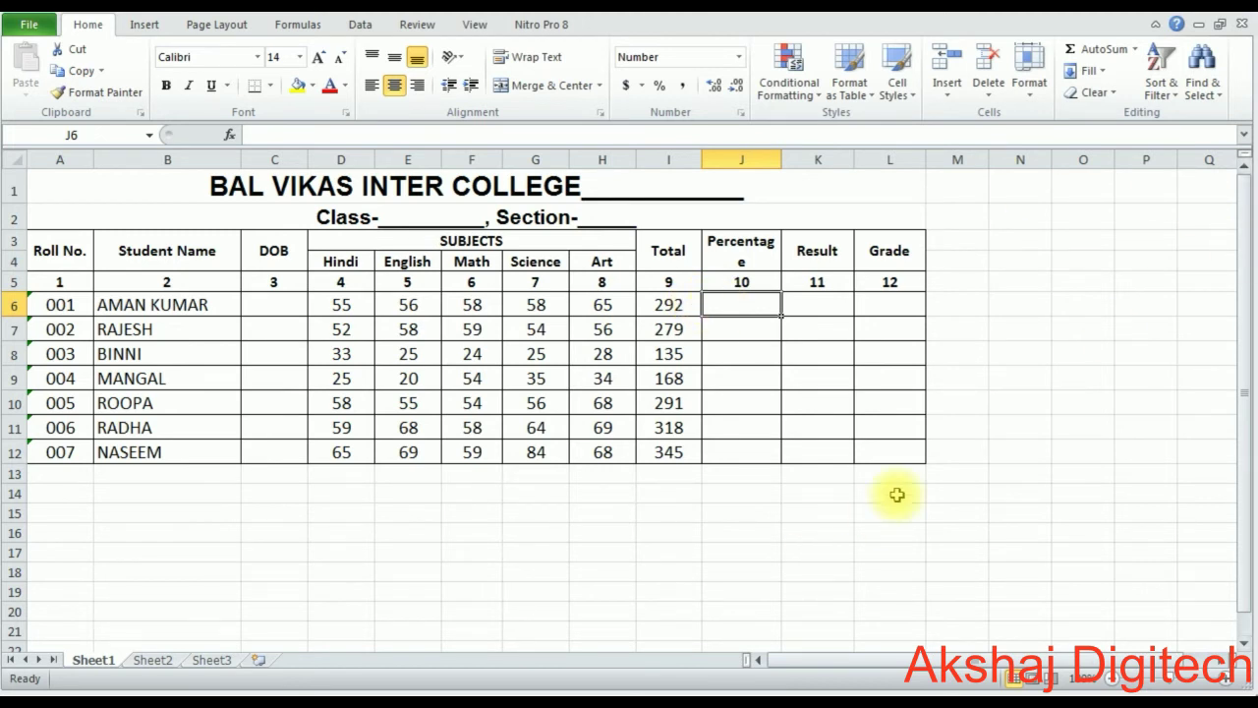
Step: Begin the Percentage formula in J6 with an equals sign
type("=")
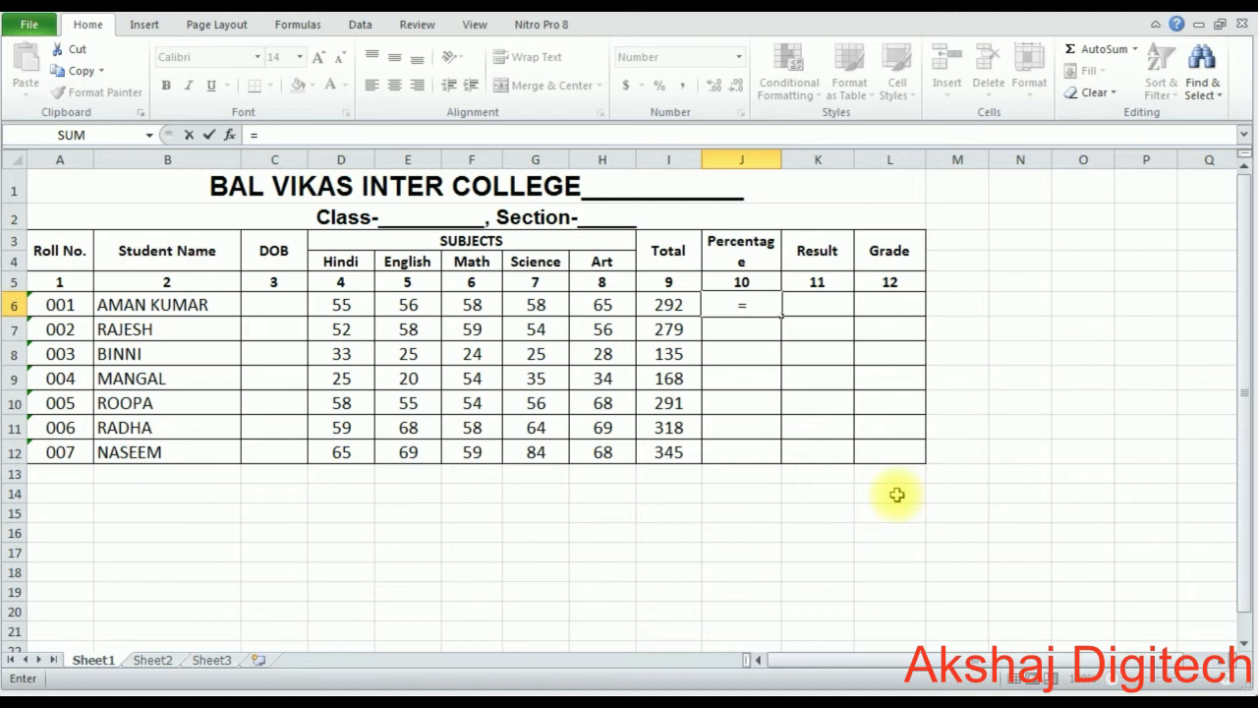
Step: Enter =I6/500*100 in J6 and fill it down to J12
left_click(669, 306)
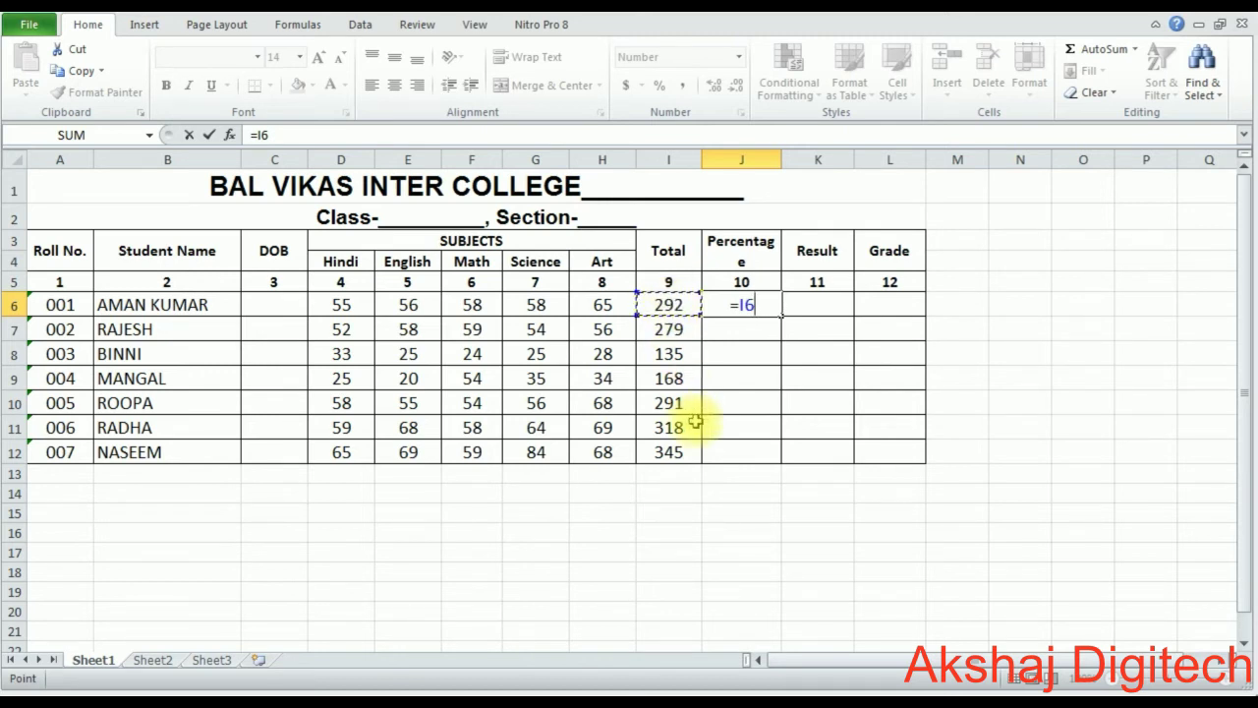
type("/500")
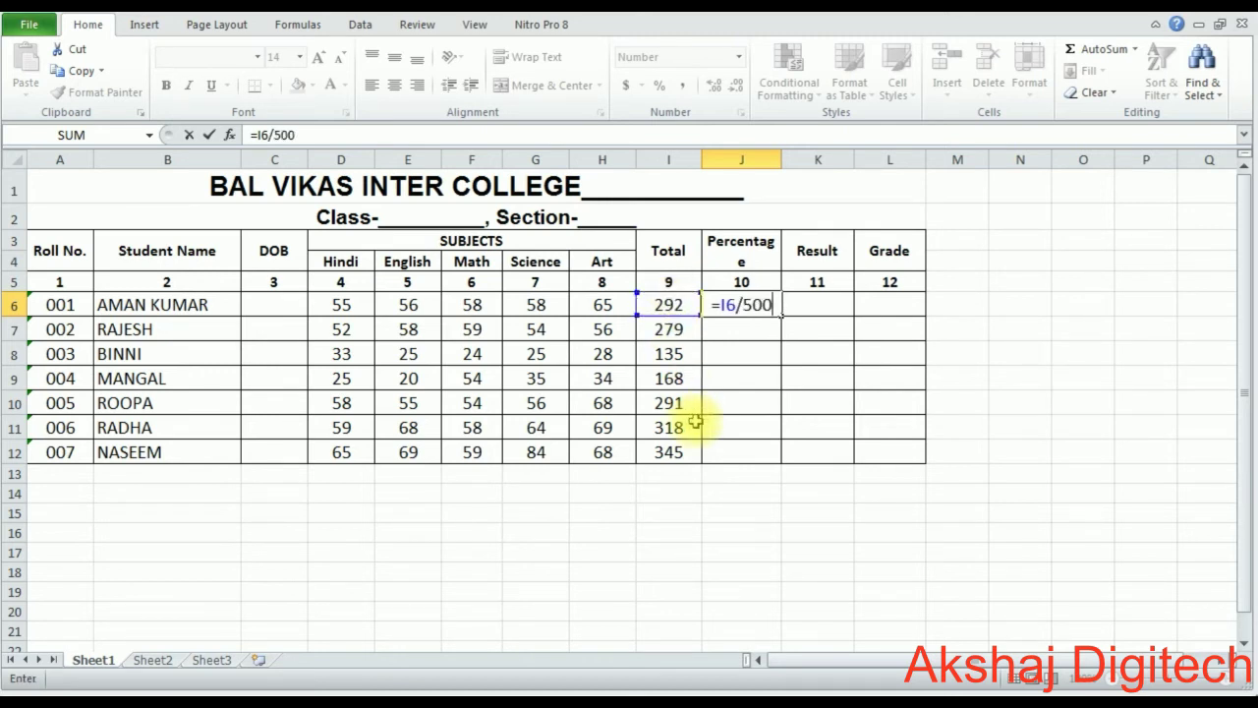
type("*")
type("100")
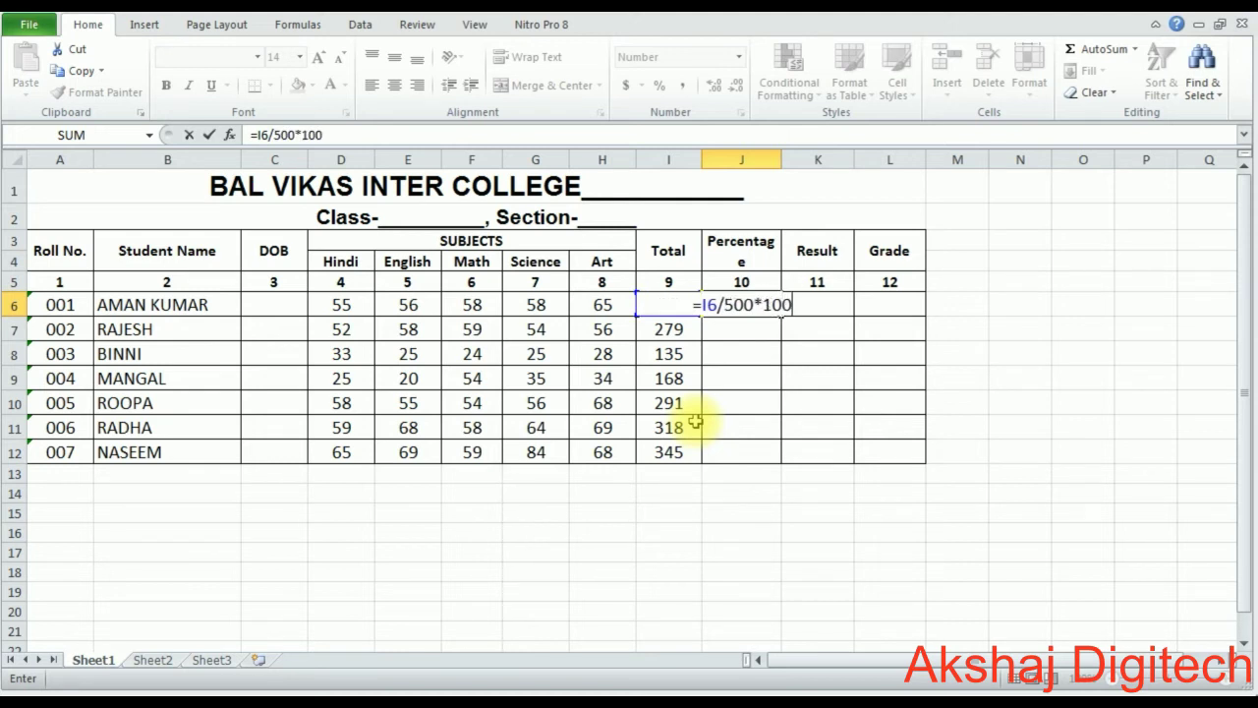
key("Return")
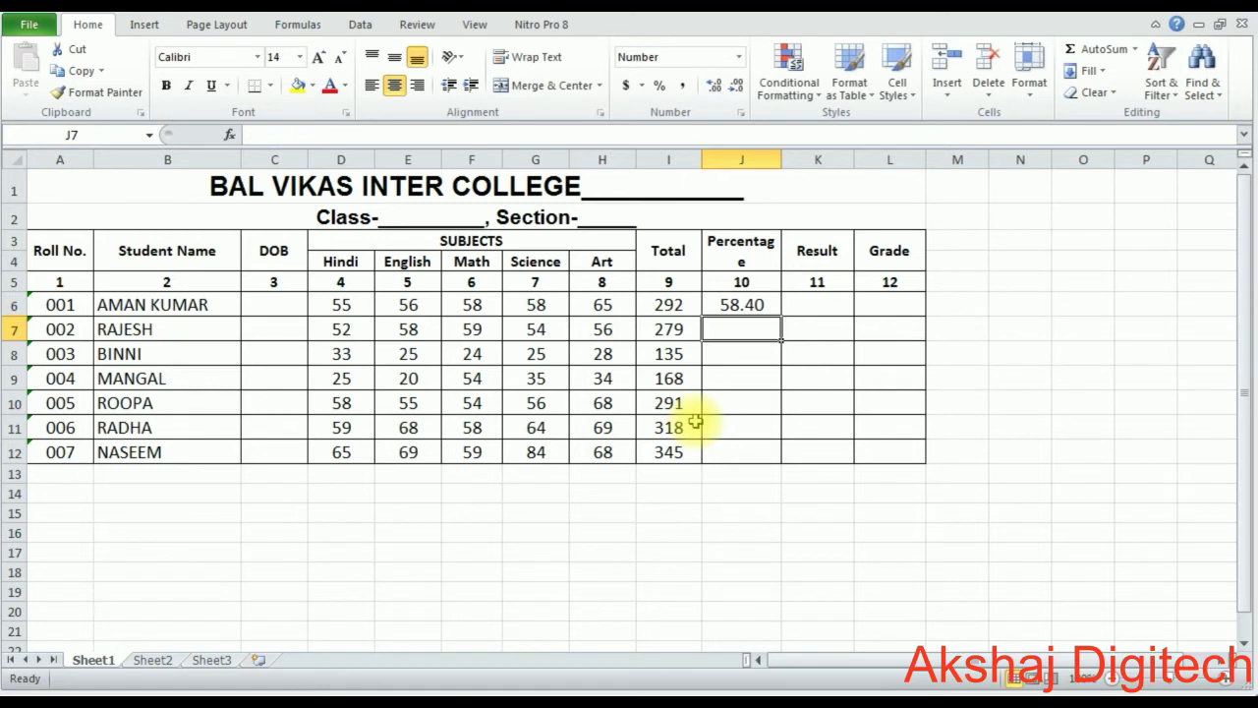
left_click(727, 301)
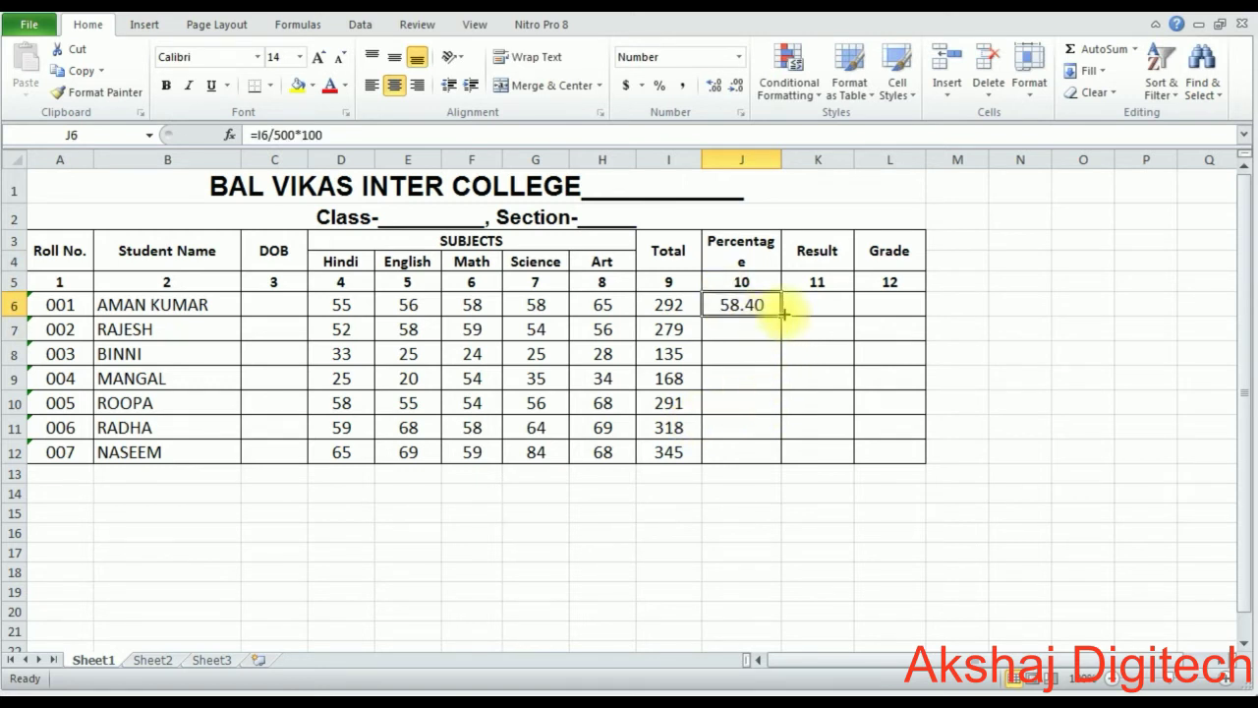
left_click_drag(783, 313, 782, 464)
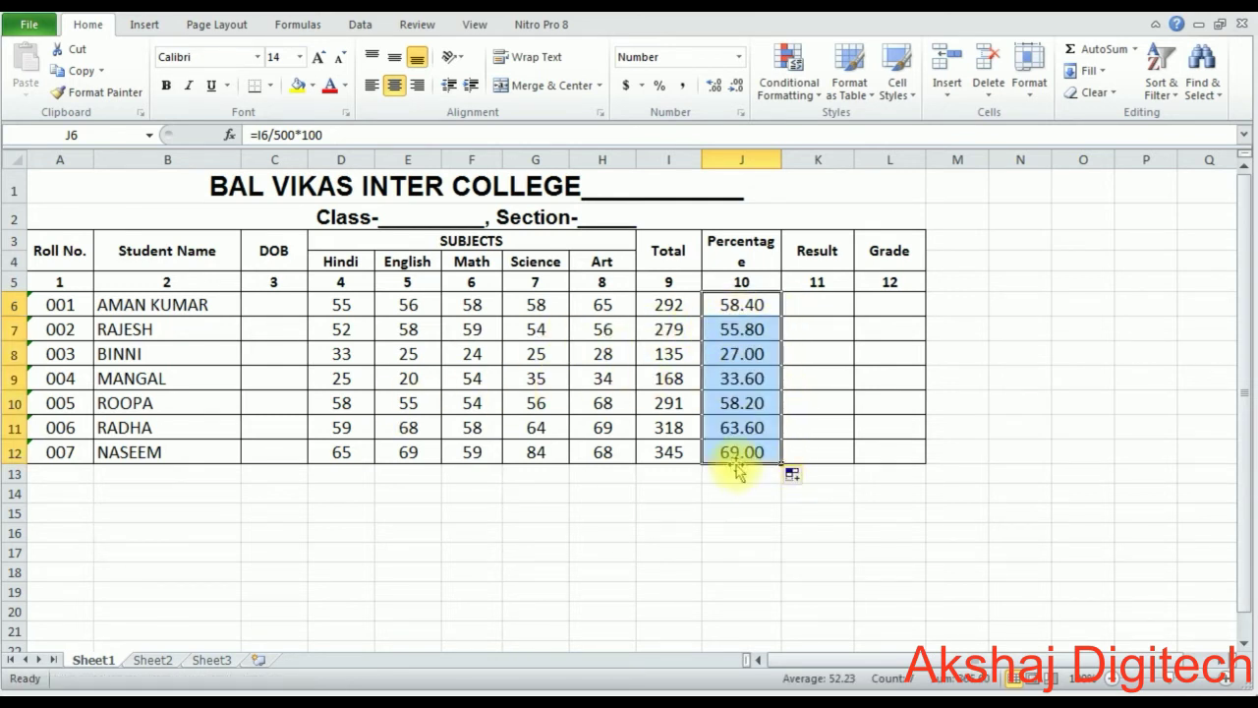
left_click(809, 308)
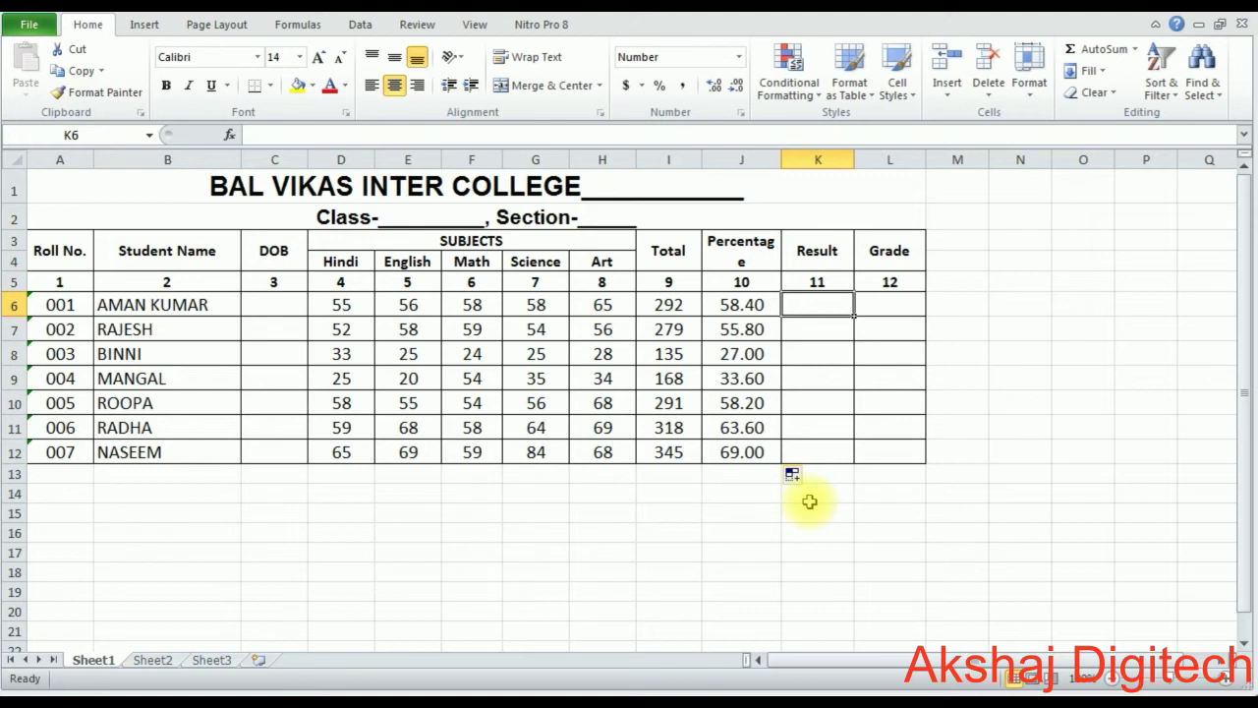
Step: Enter =IF(I6<=164,"Fail",IF(I6>=165,"Pass")) in K6
type("=")
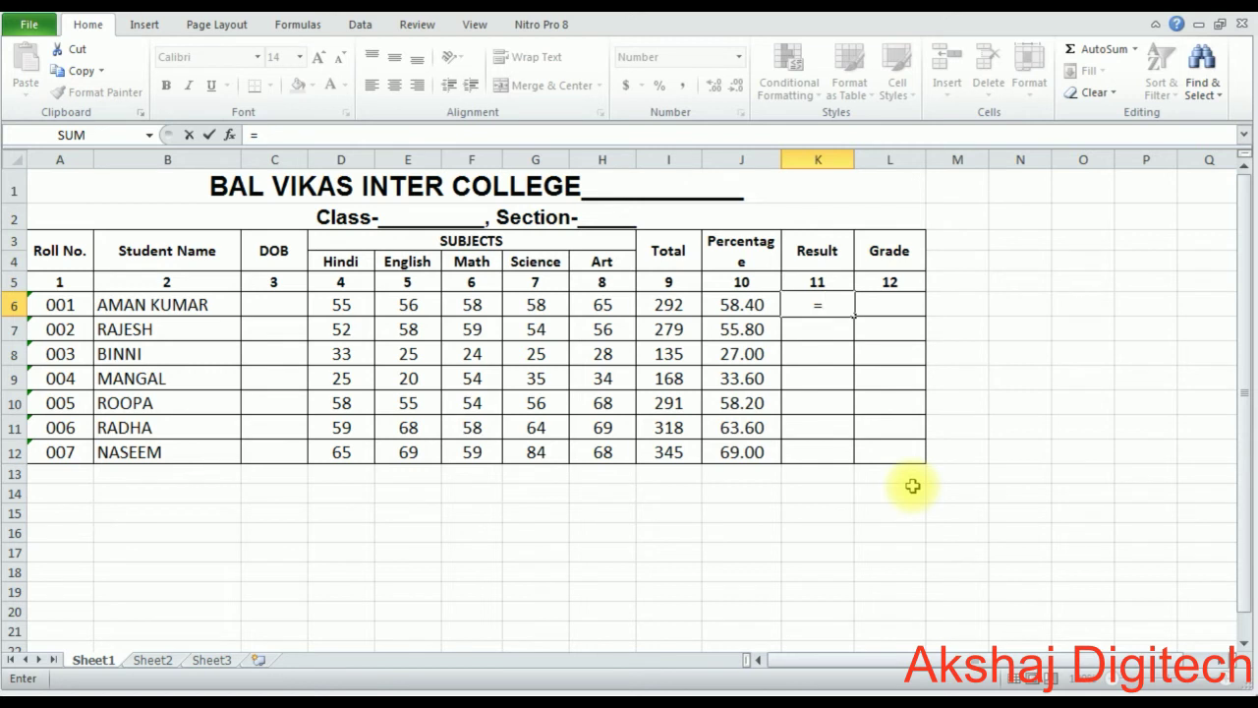
type("if")
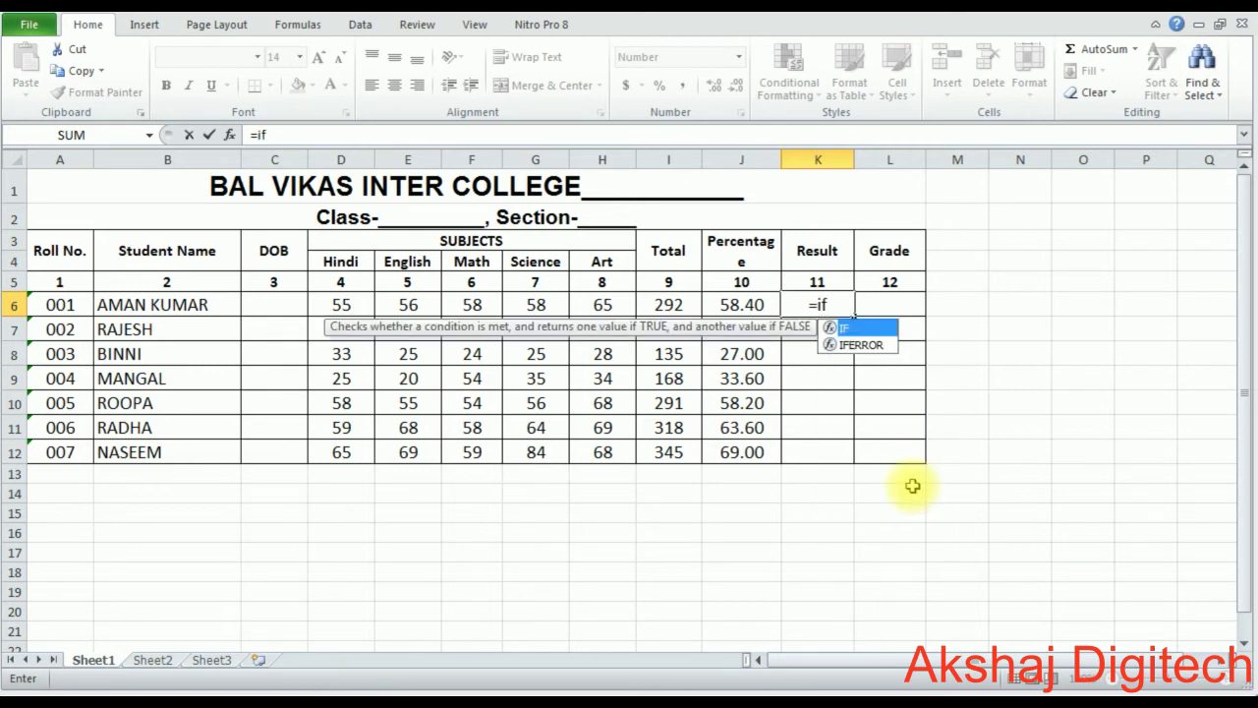
type("(")
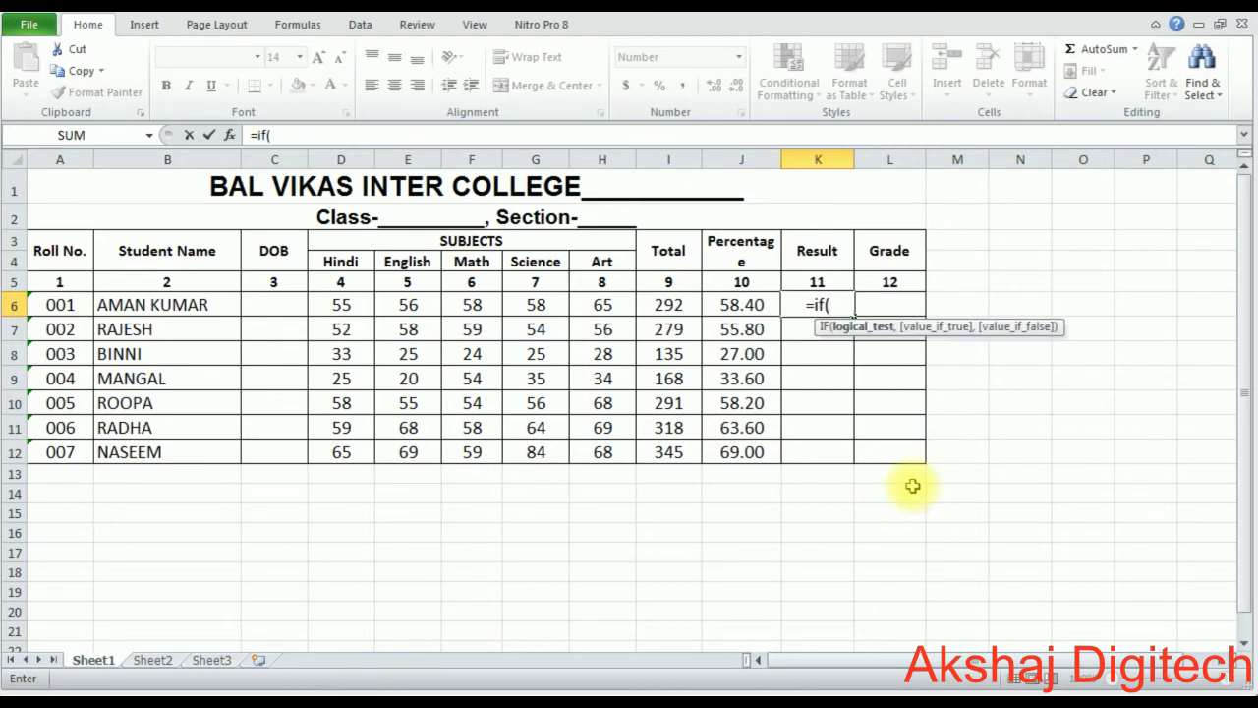
left_click(672, 307)
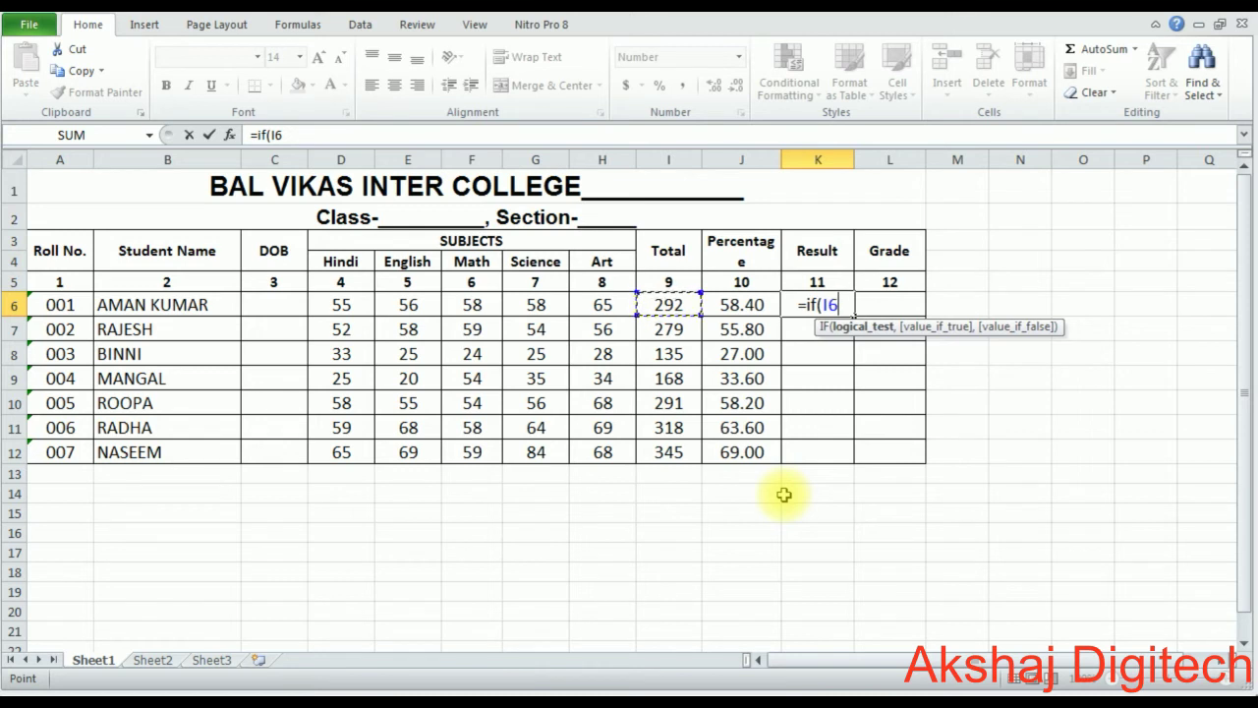
type("<=")
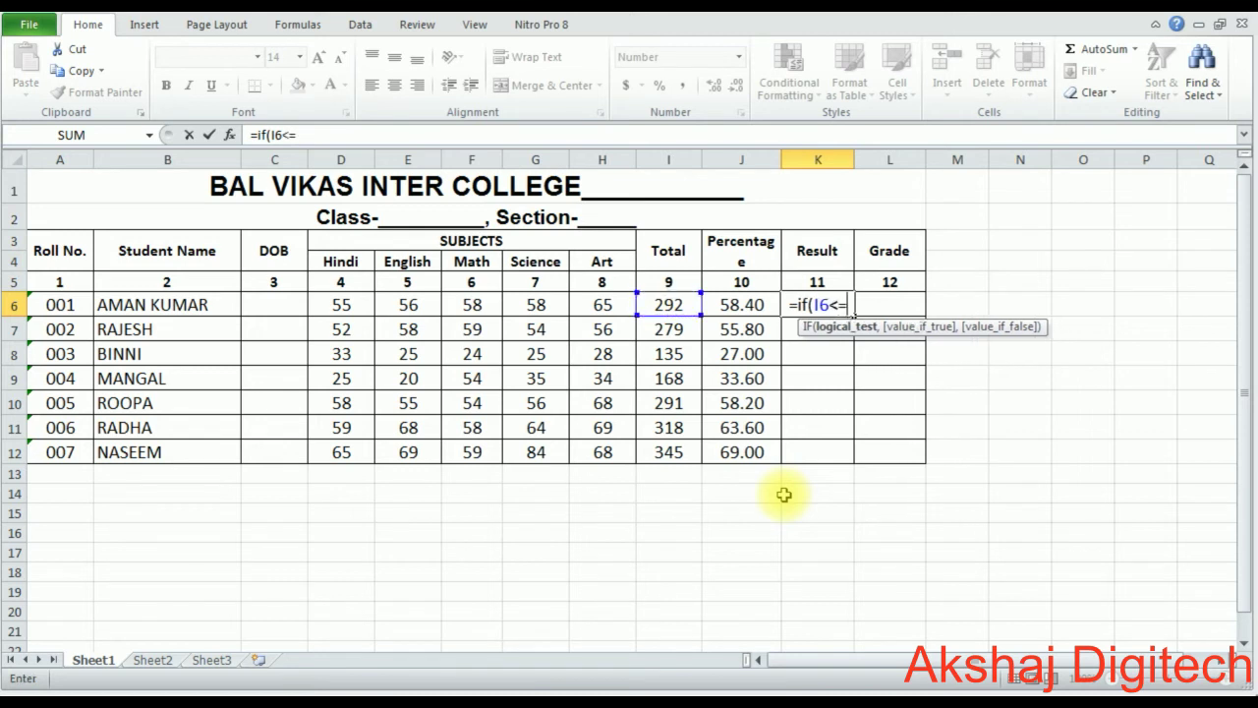
type("164")
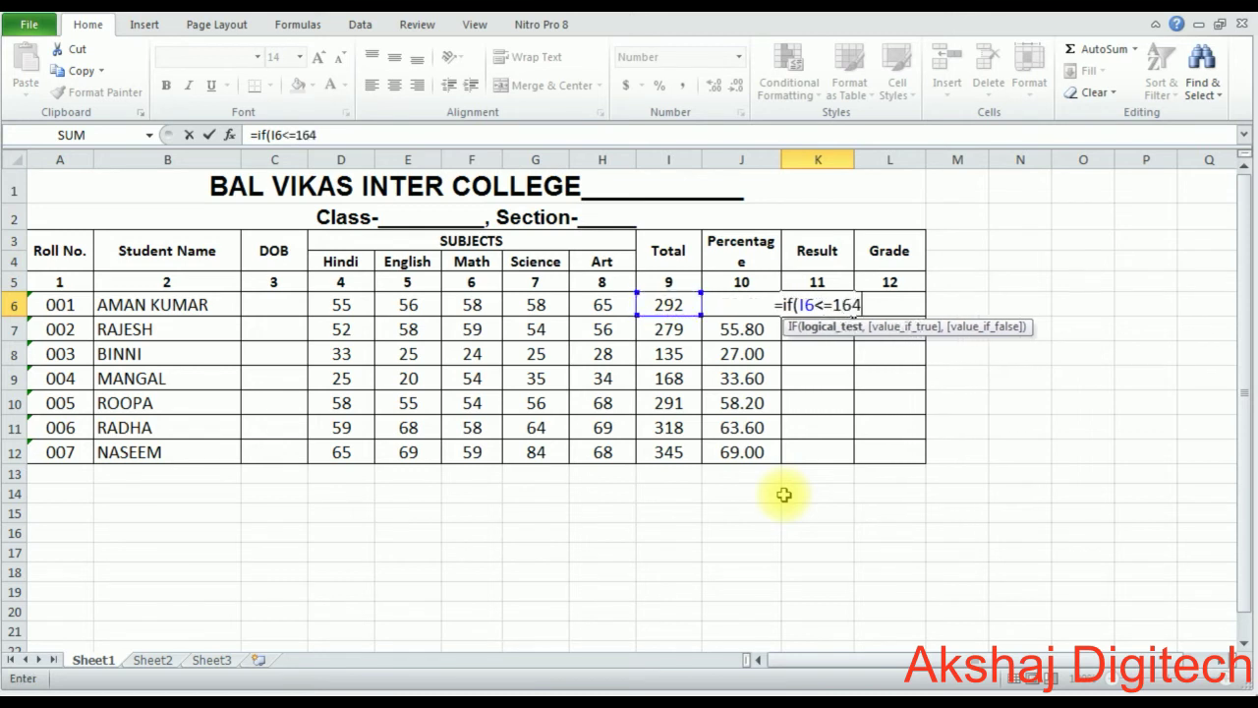
type(",")
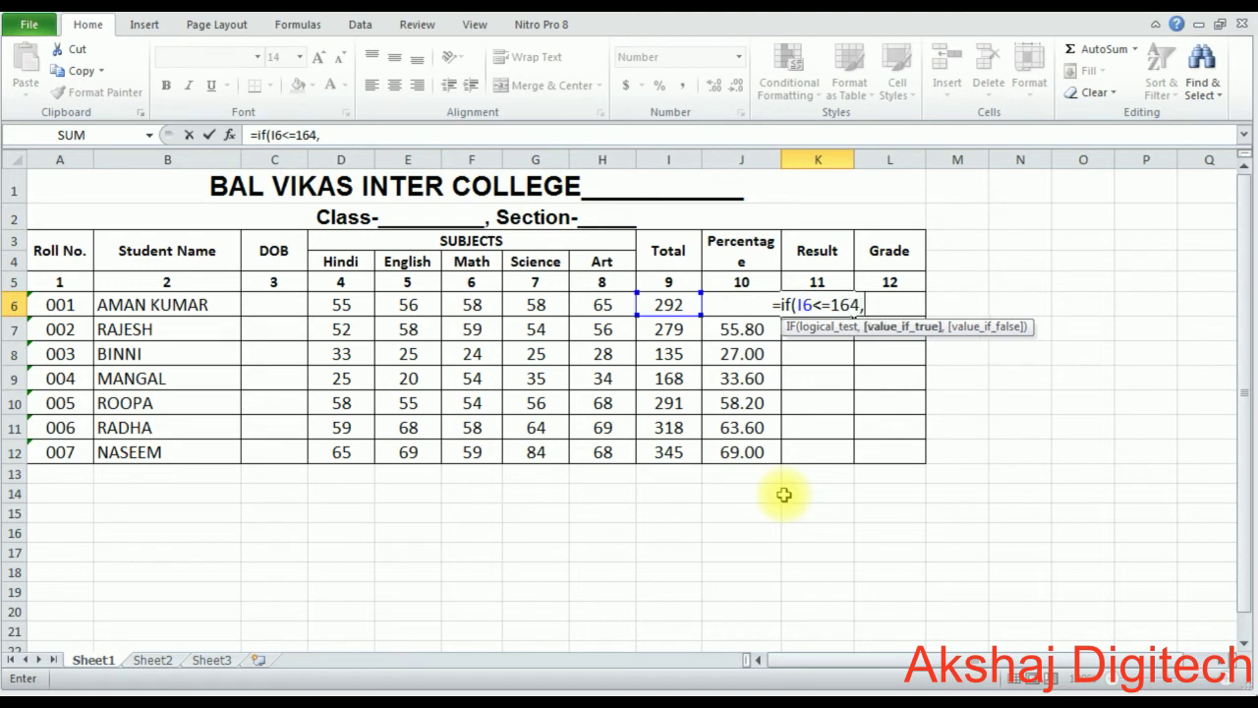
type("\"Fa")
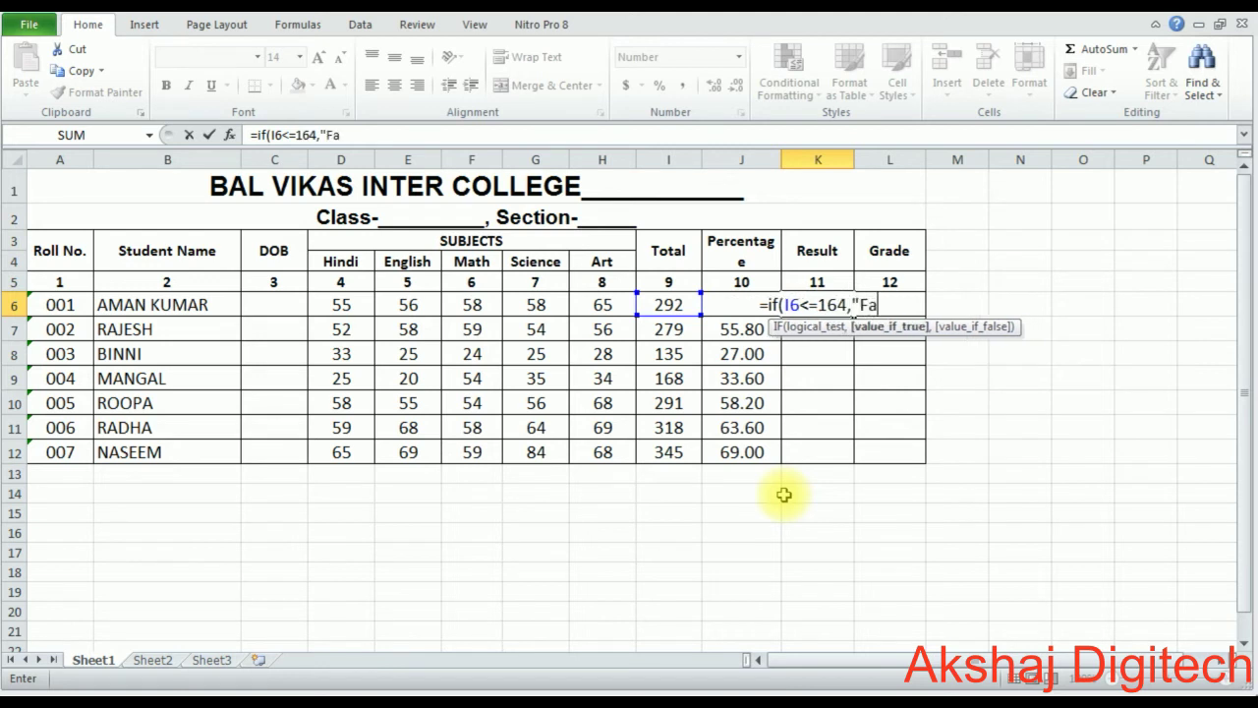
type("il")
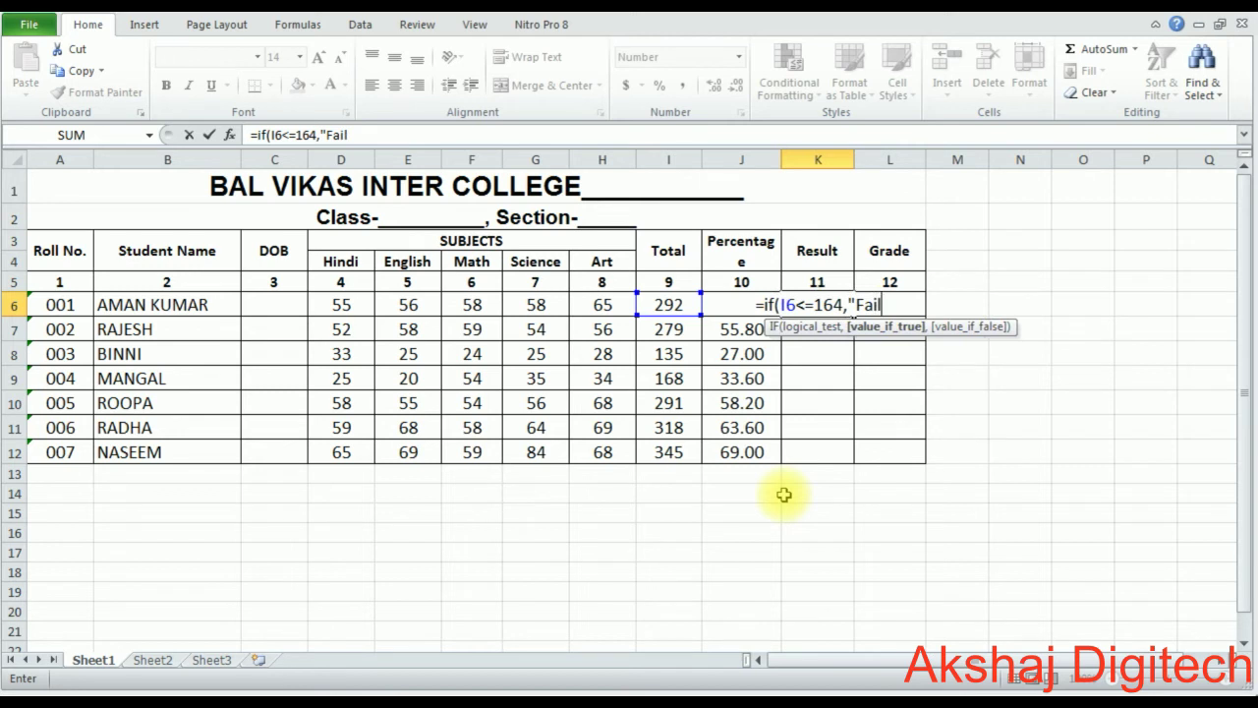
type("\"")
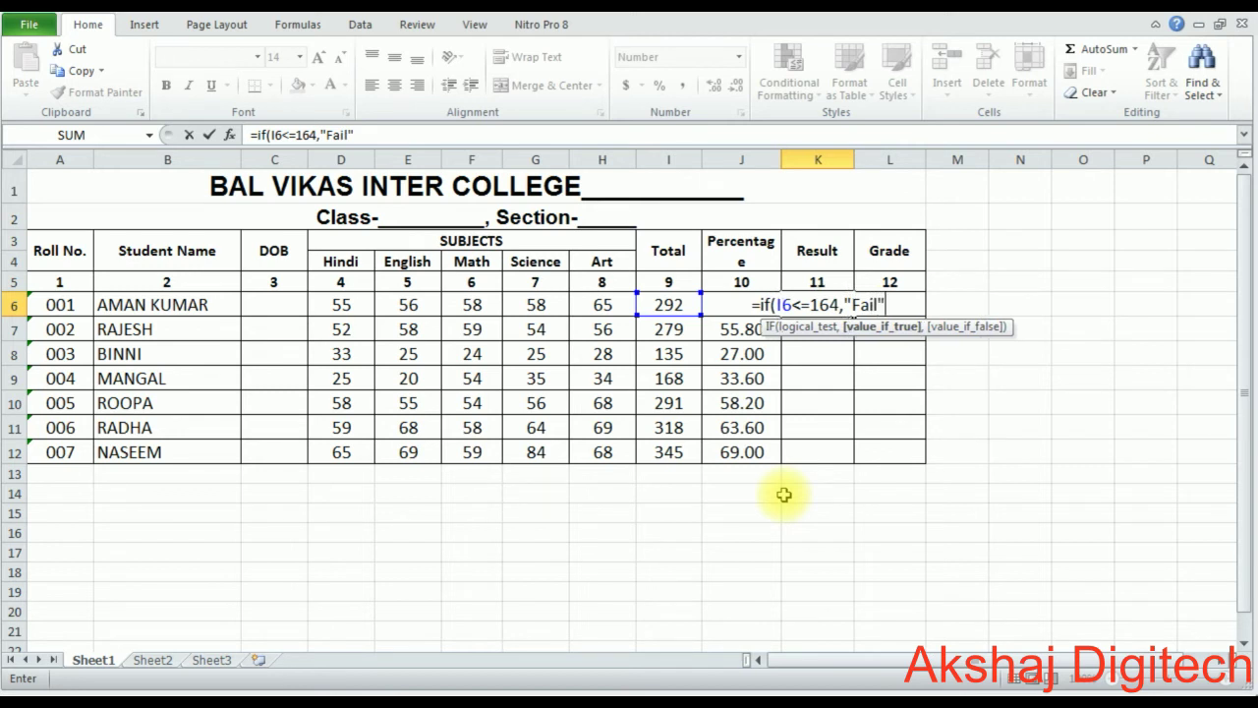
type(",")
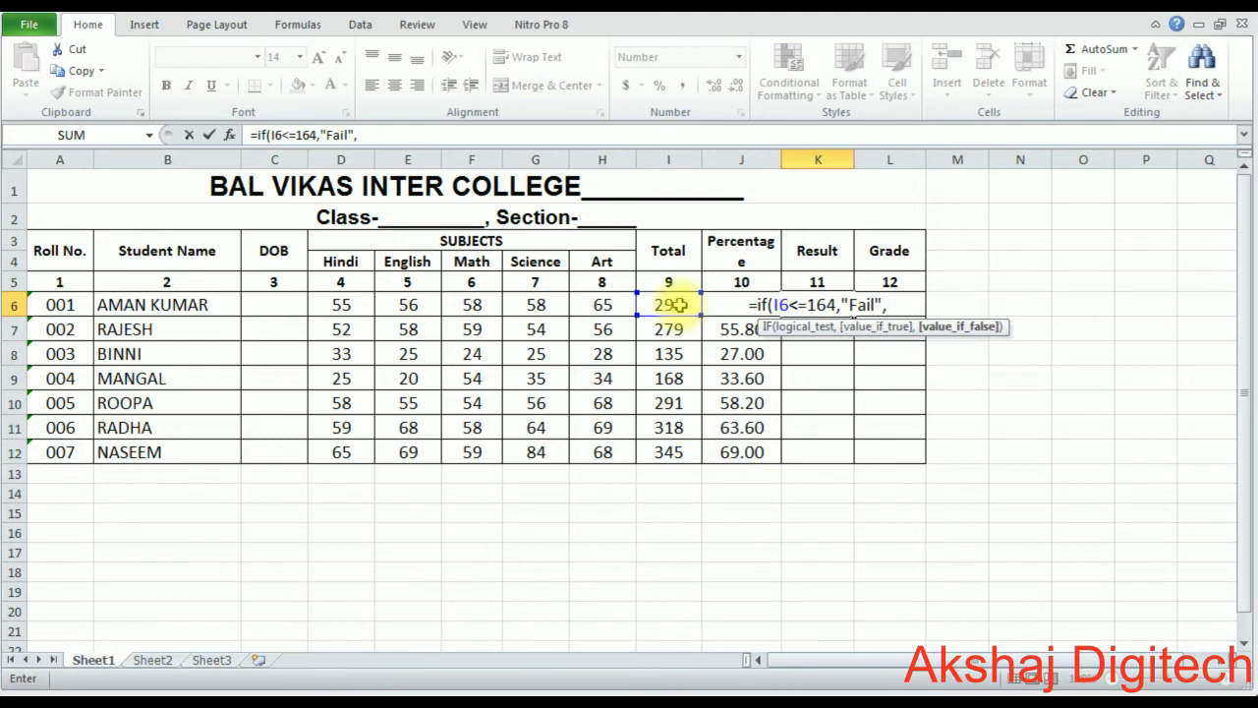
type("if")
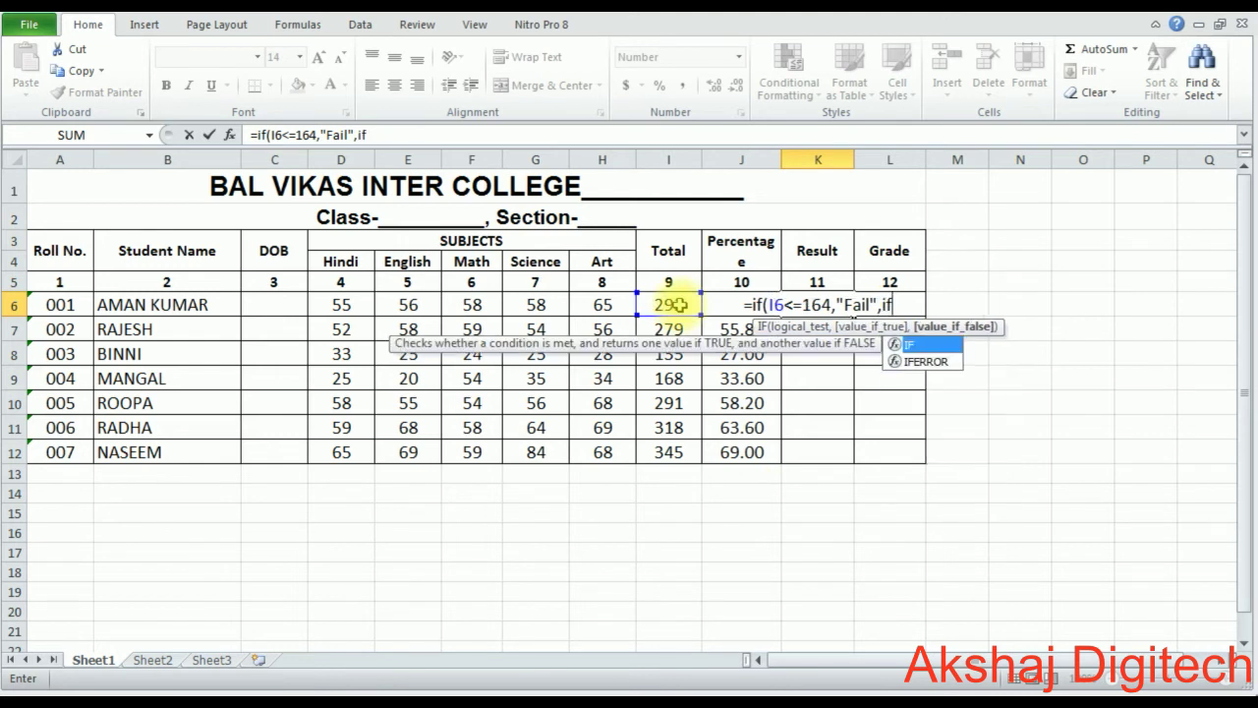
type("(")
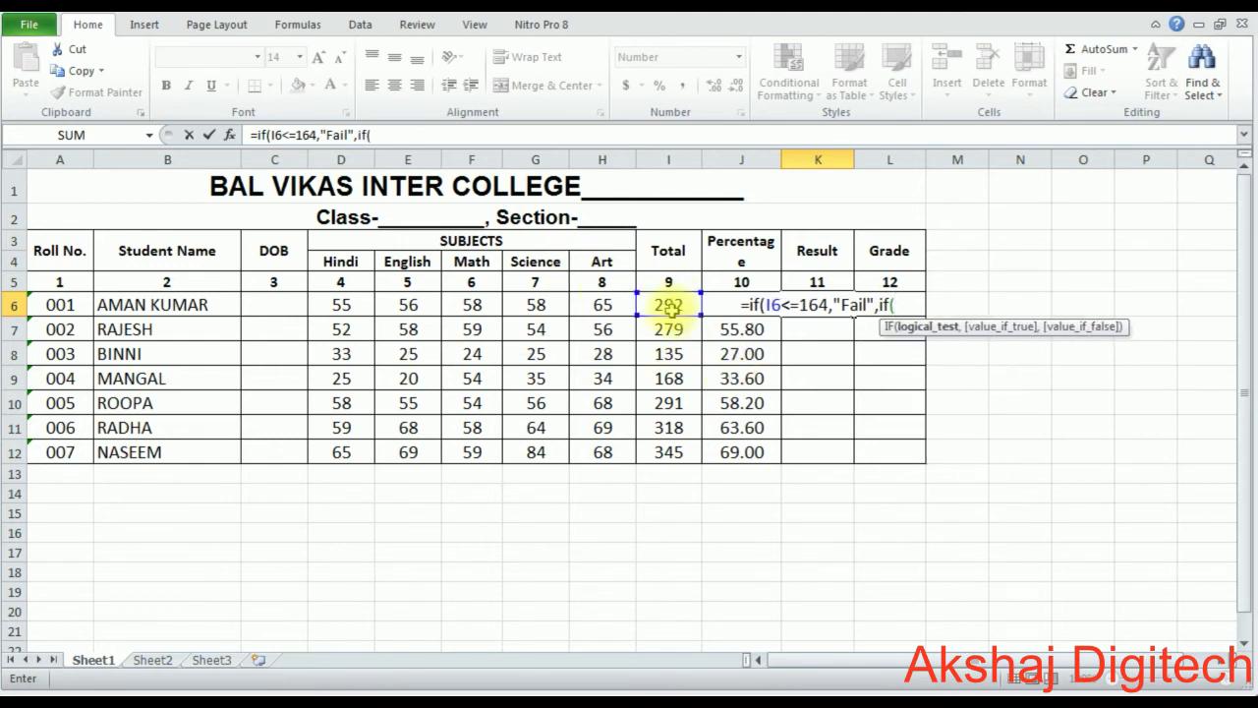
left_click(669, 307)
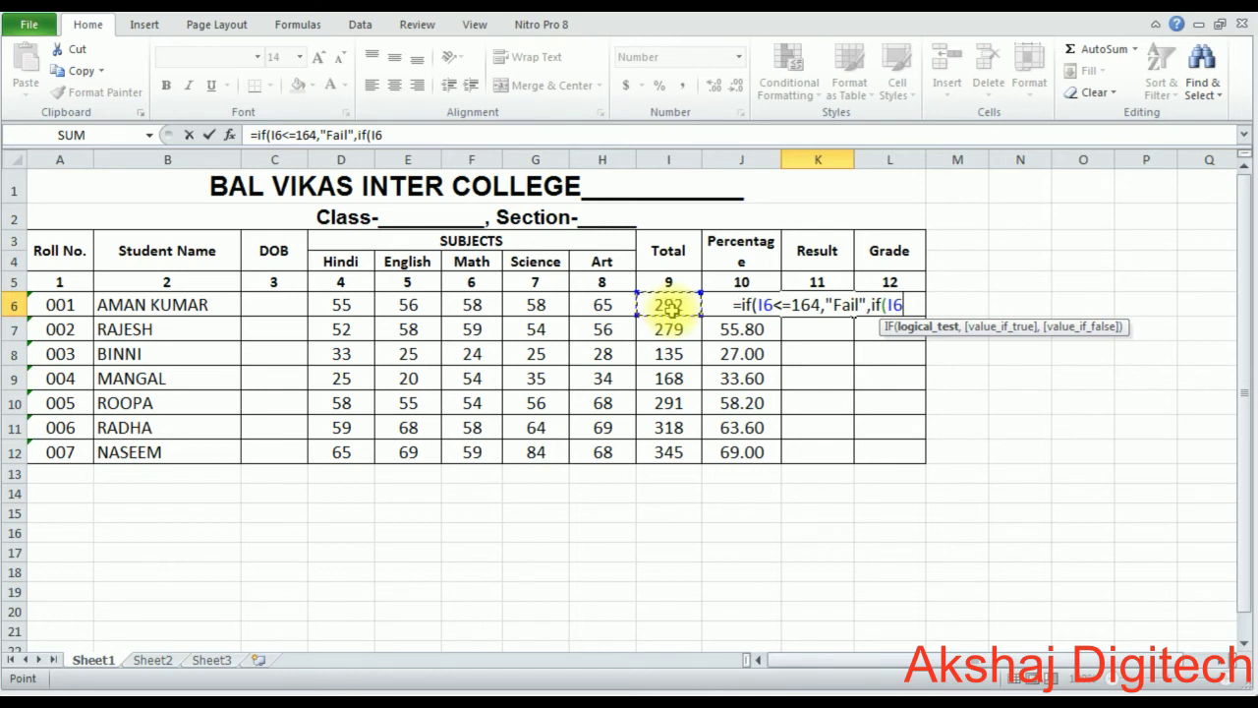
type(">")
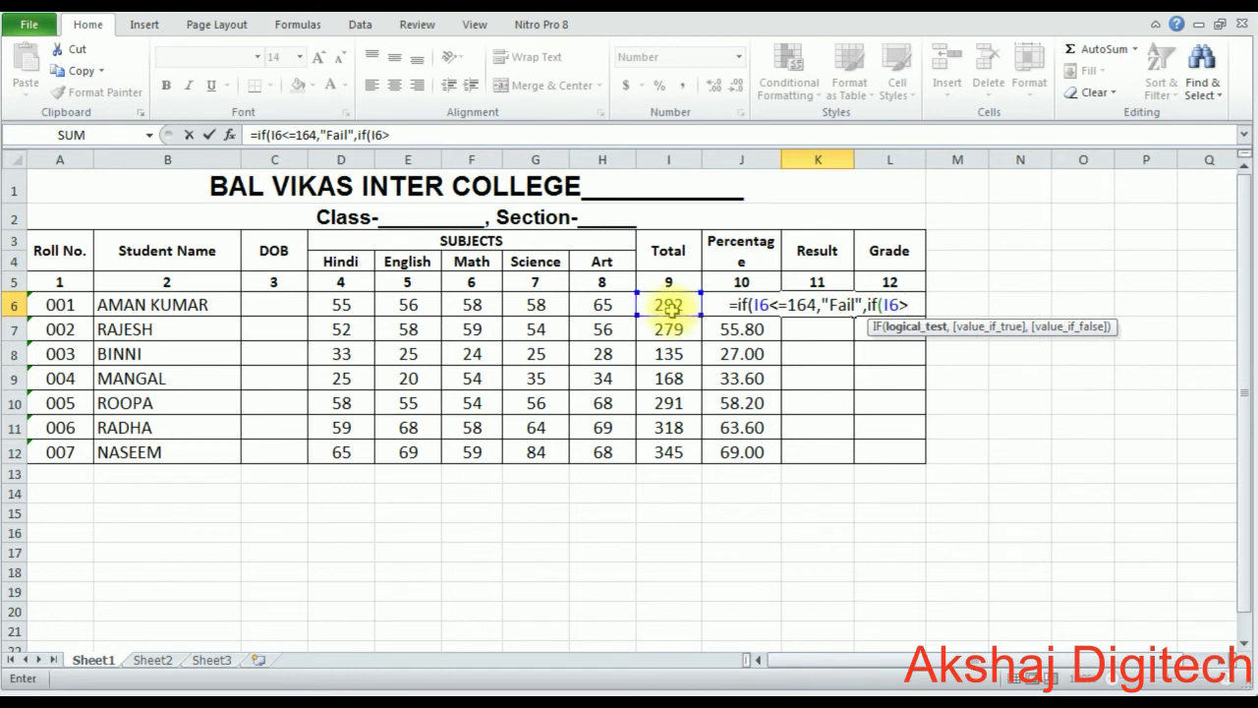
type("=")
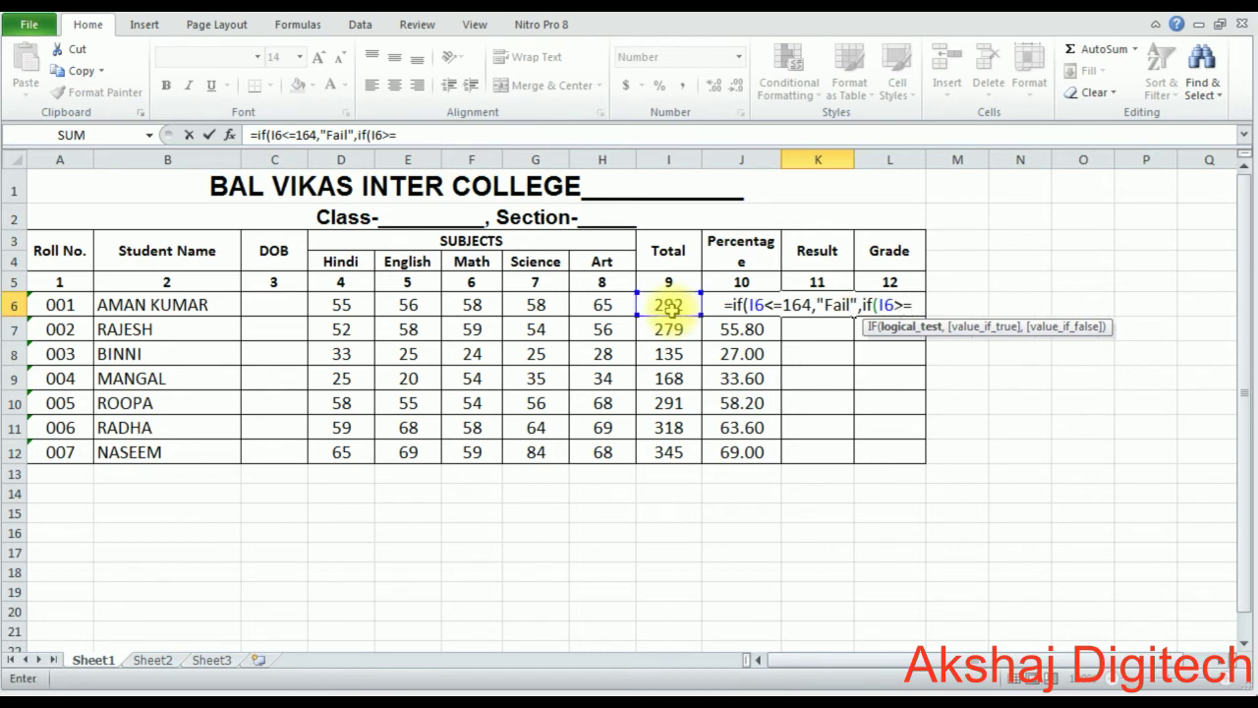
type("165")
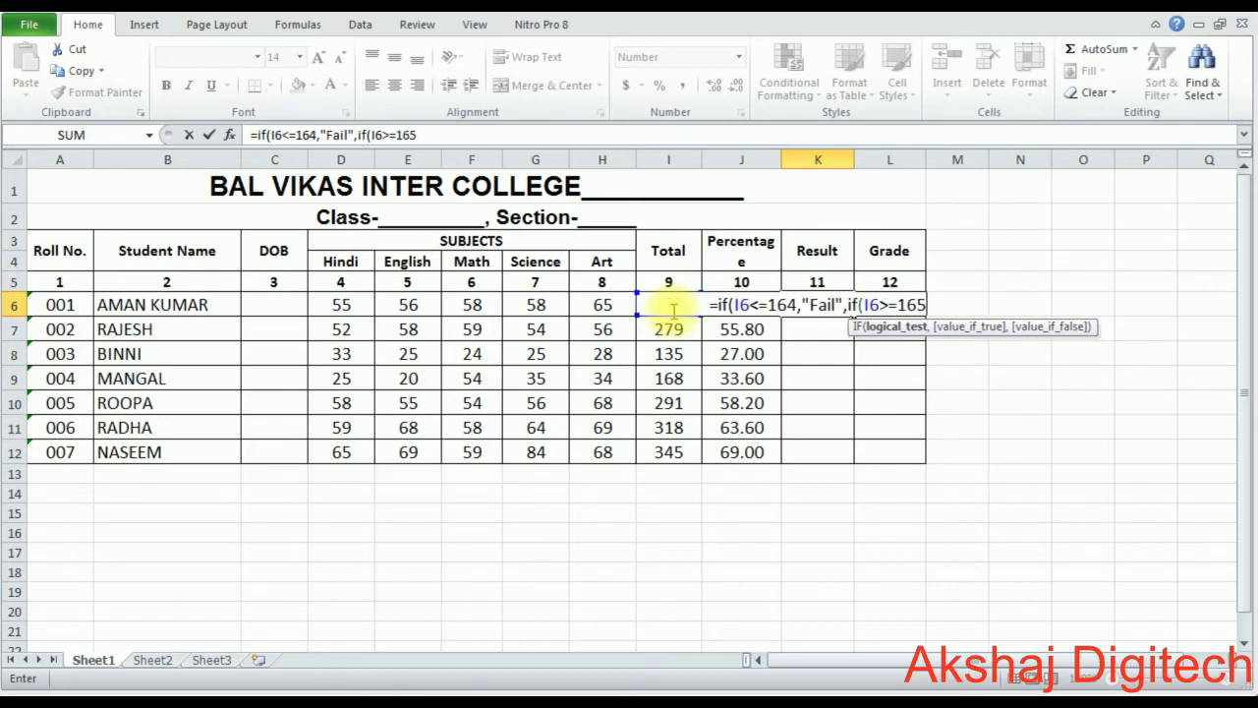
type(",\"")
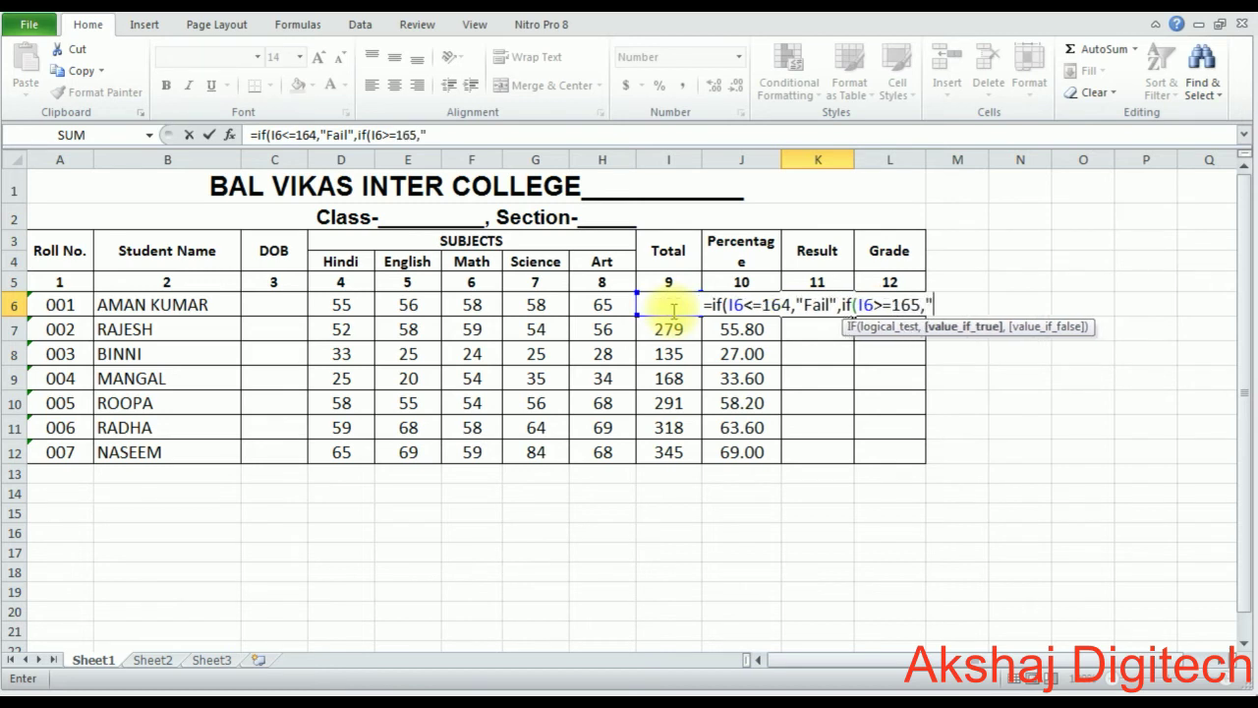
type("Pa")
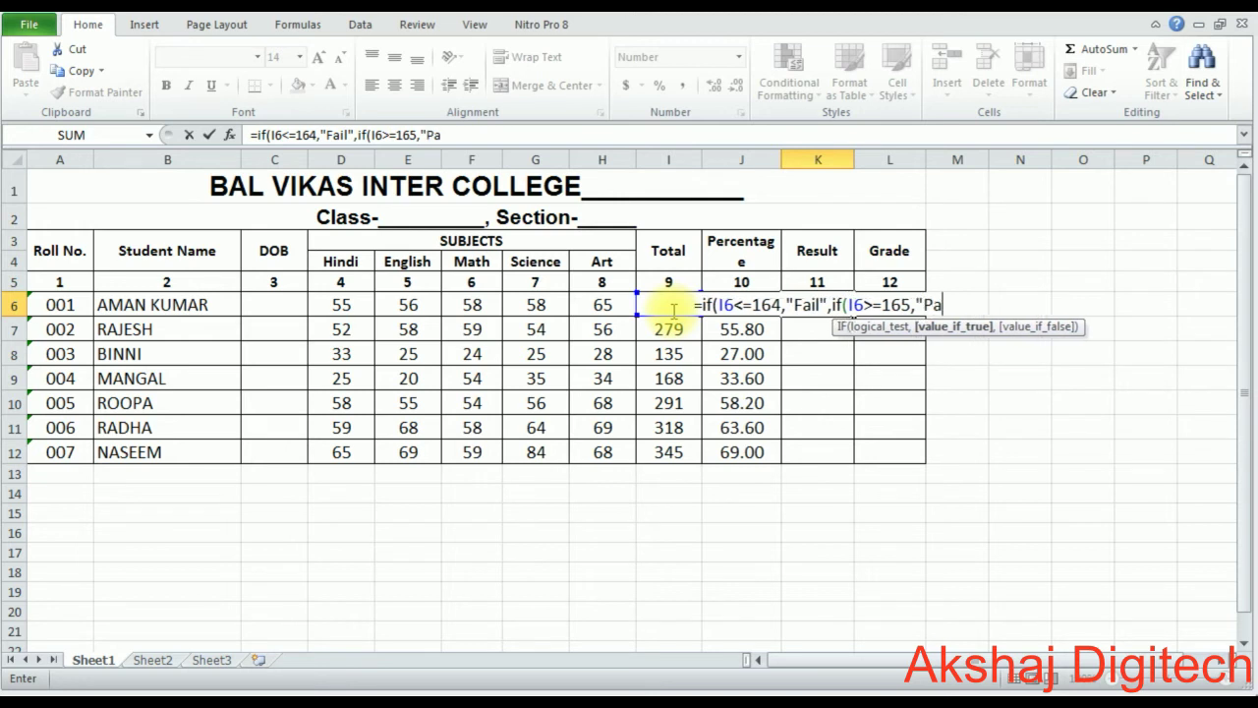
type("ss")
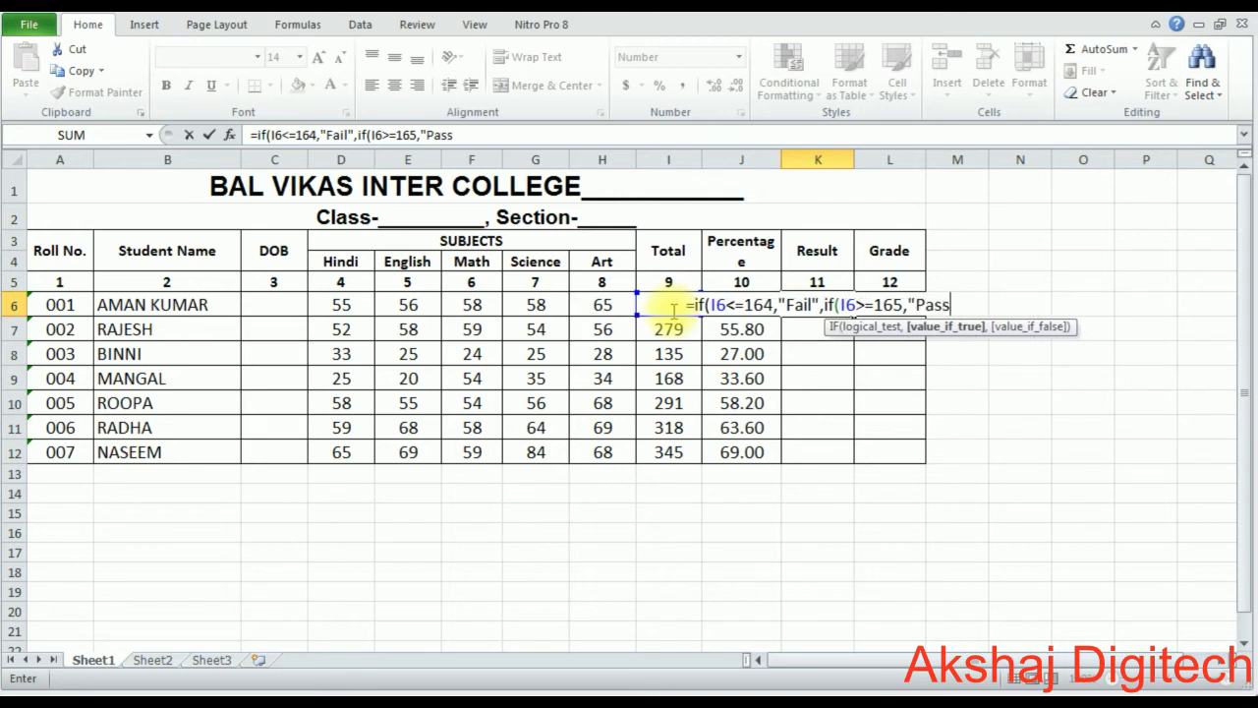
type("\"")
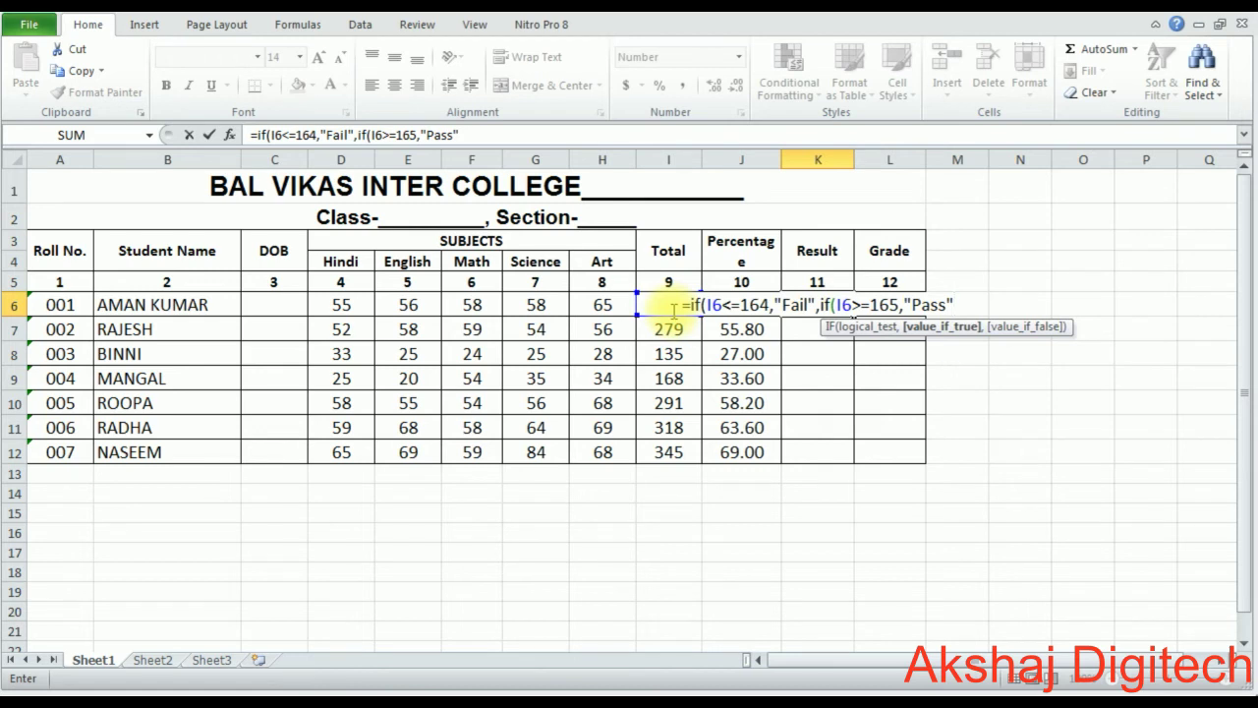
type("))")
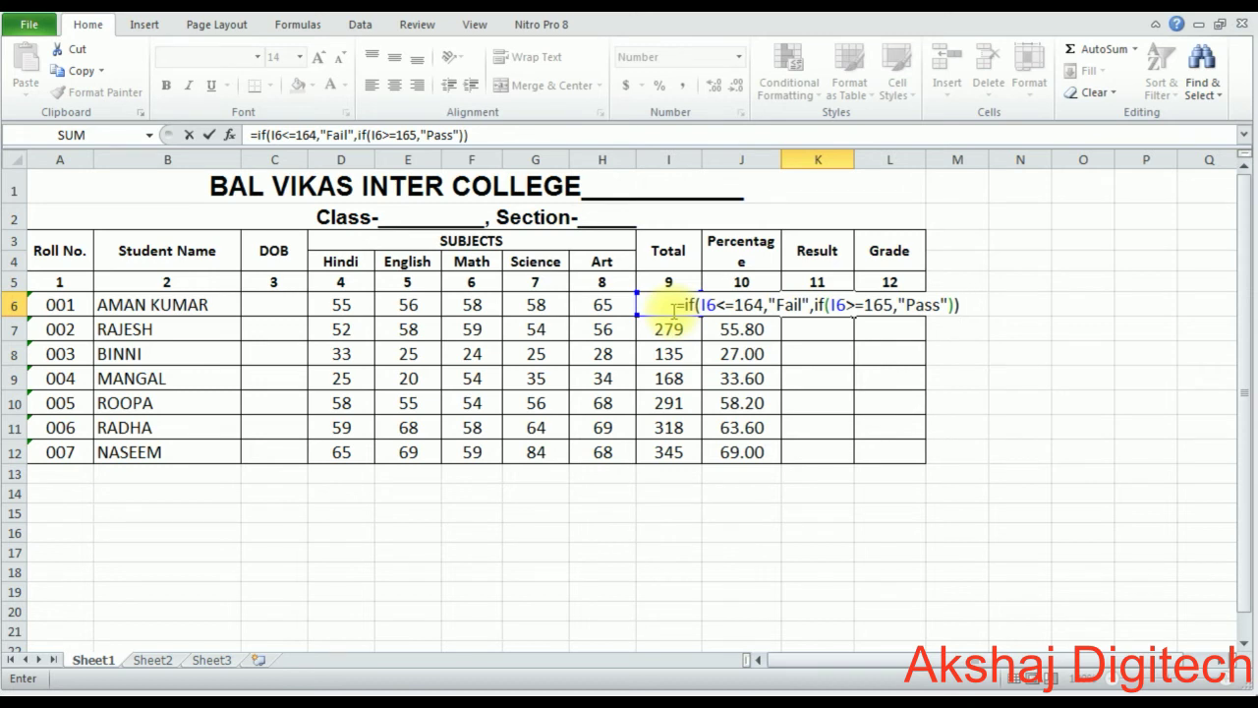
key("Return")
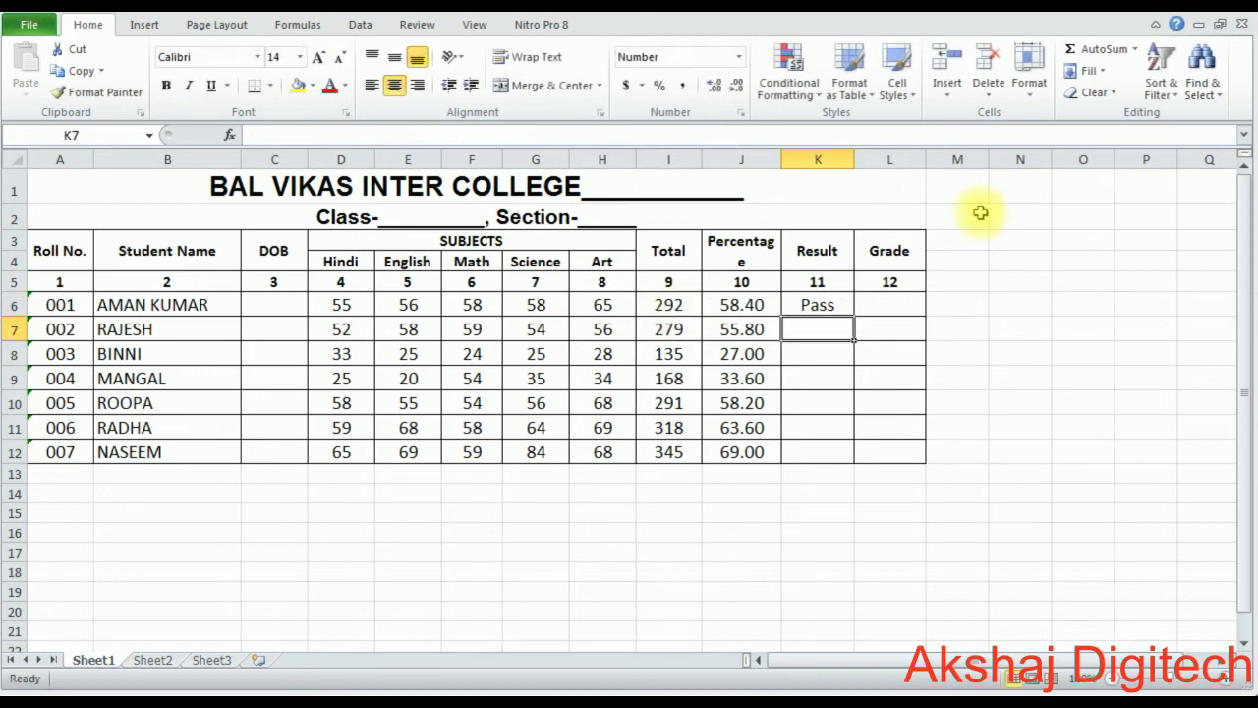
Step: Copy the Result formula down to K12 and check the Fail result in K8
left_click(816, 306)
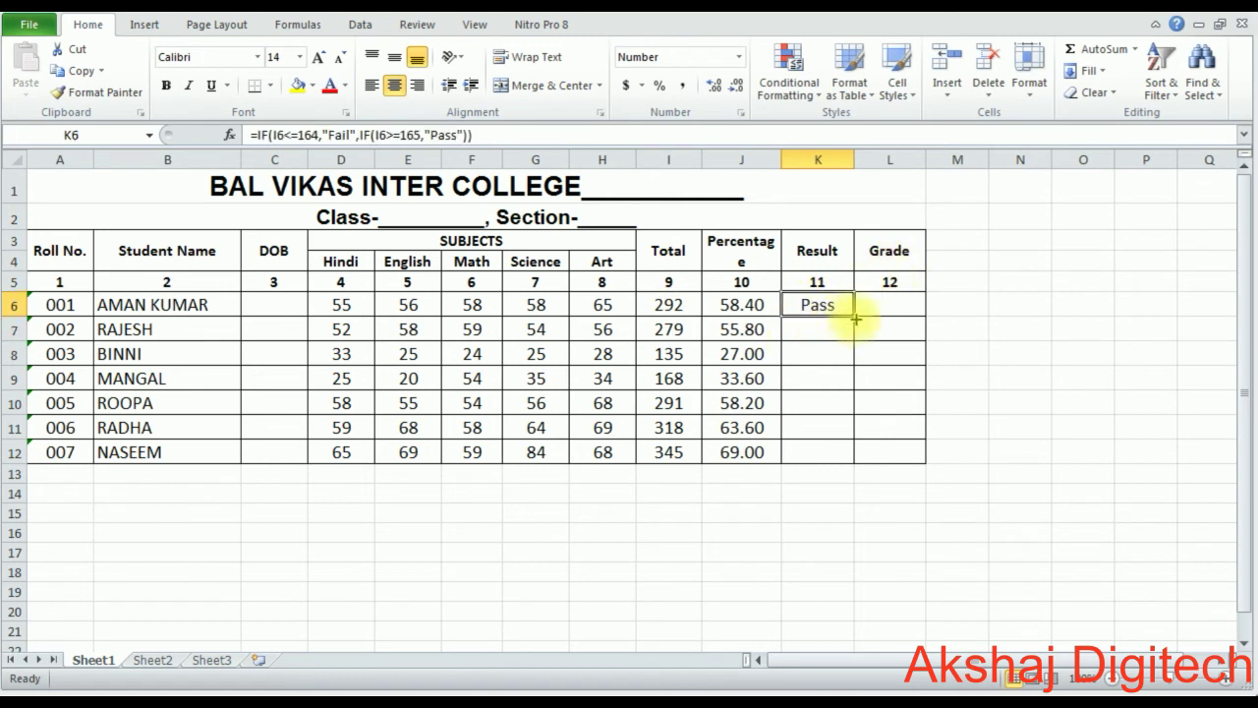
left_click_drag(857, 314, 855, 462)
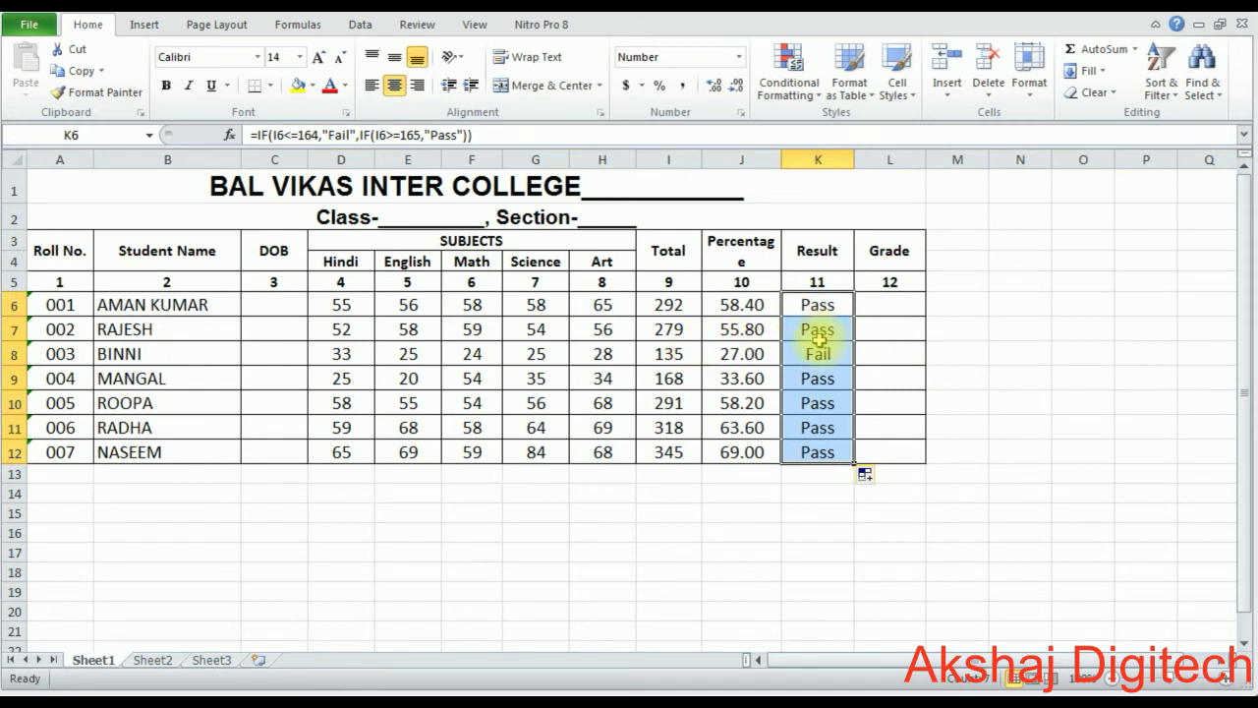
left_click(817, 354)
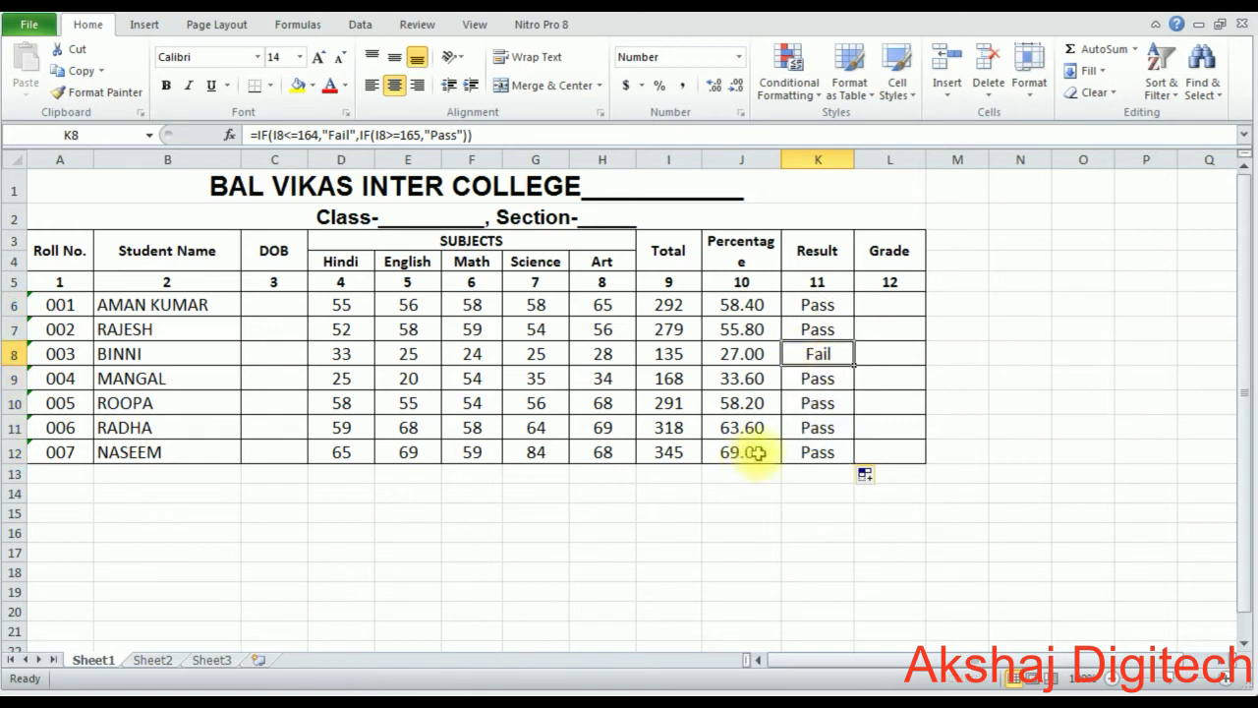
left_click(883, 304)
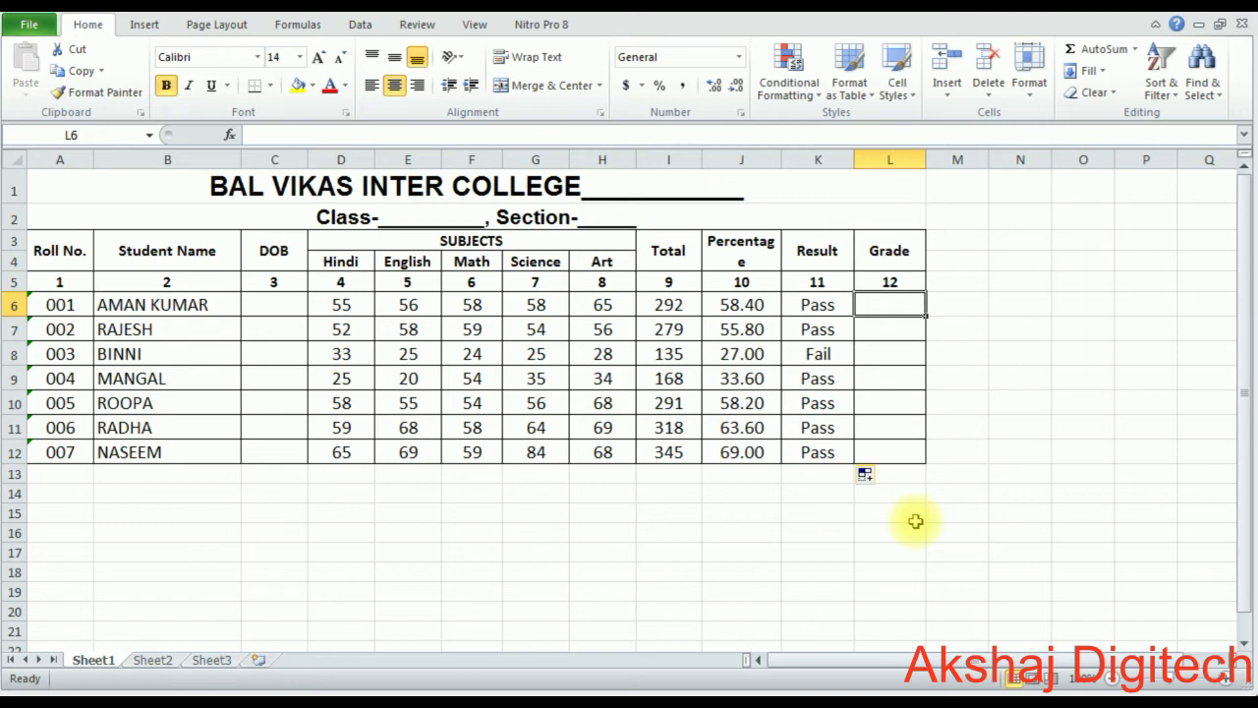
Step: Type =if(I6<164,"-",if(I6<=224,"Third",if( into L6 to start the nested grade formula
type("=")
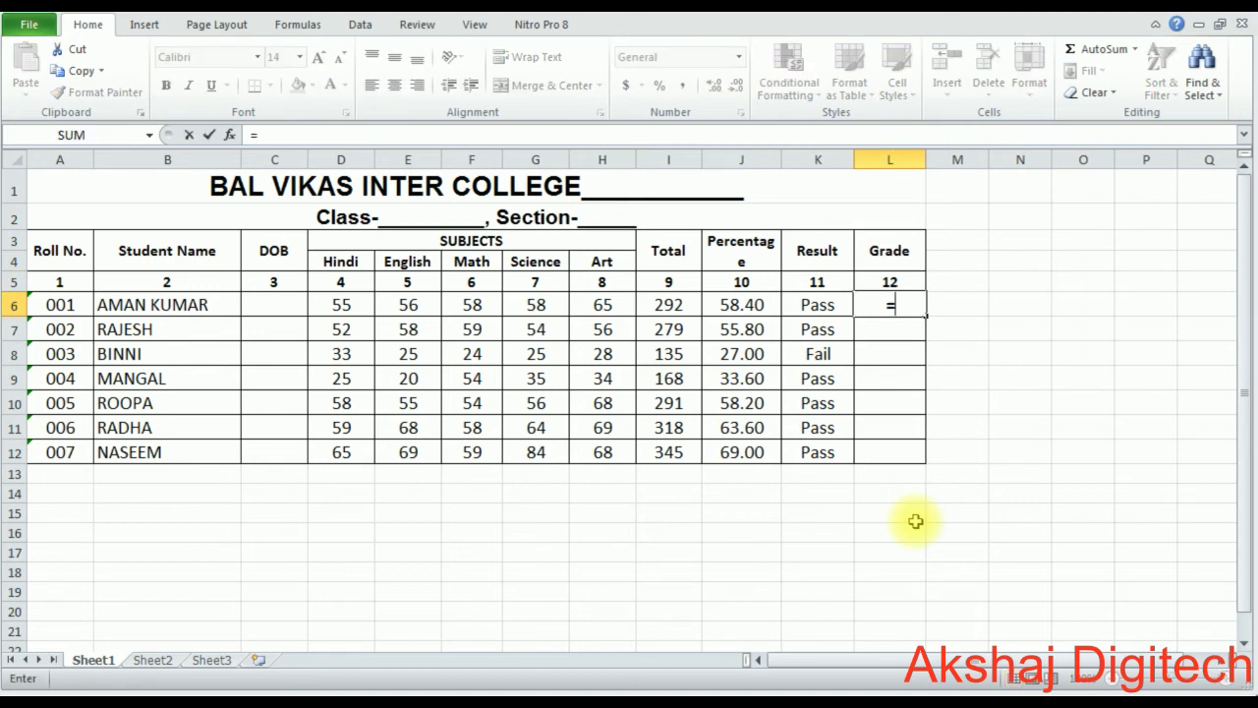
type("if(")
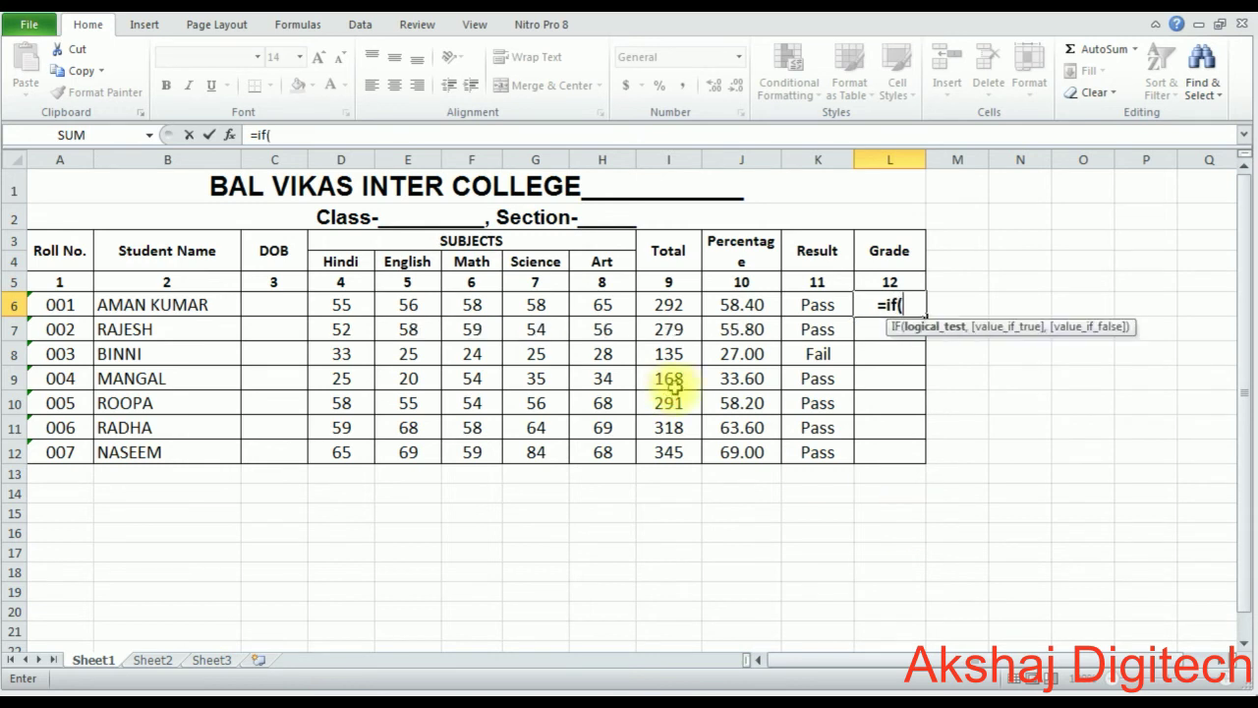
left_click(667, 307)
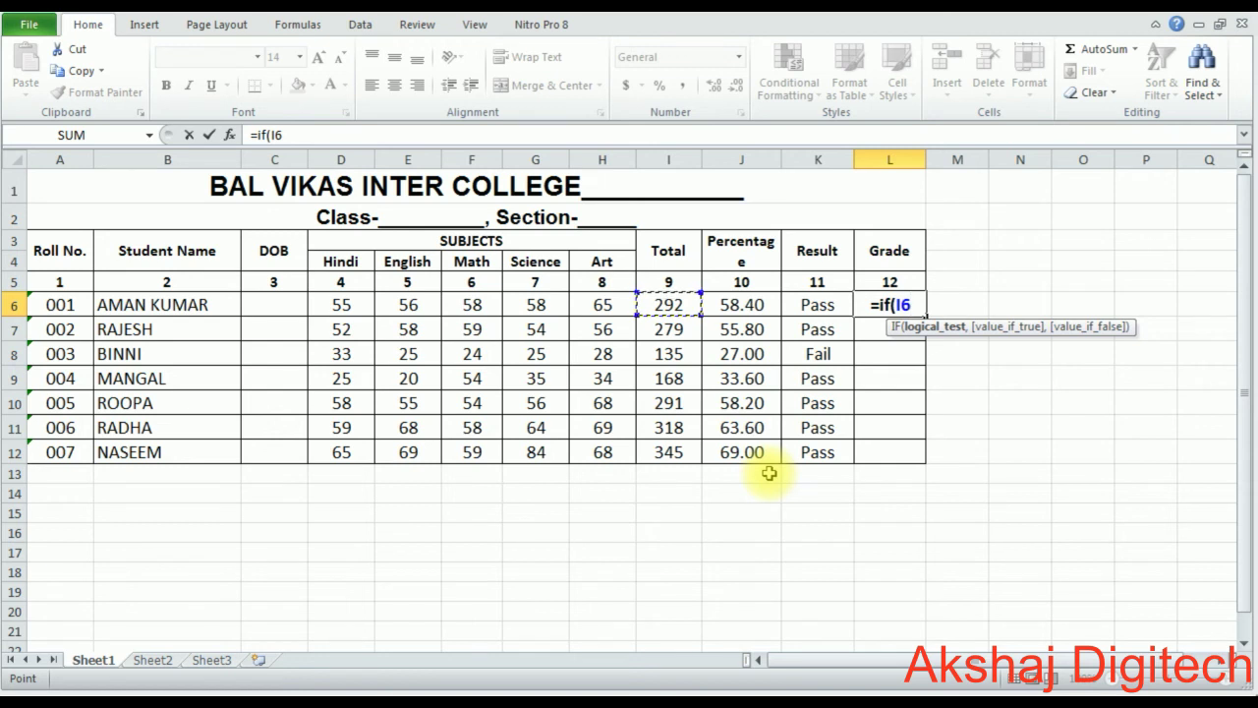
type("<1")
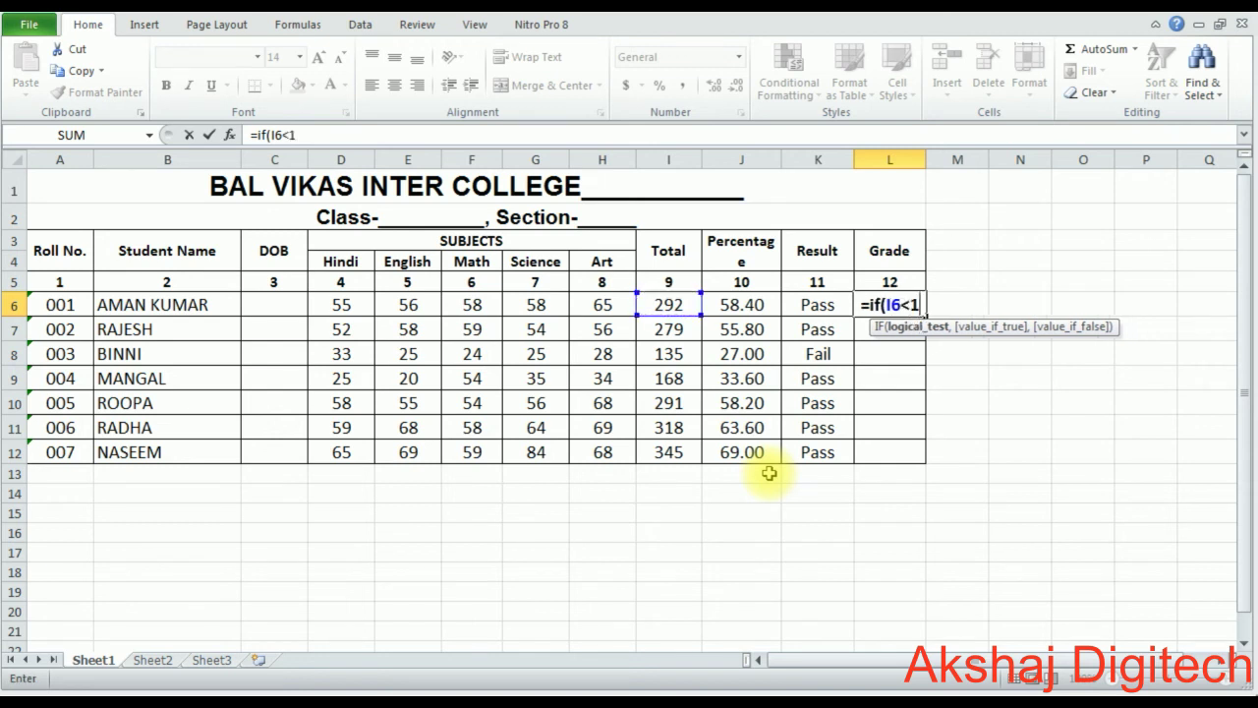
type("64")
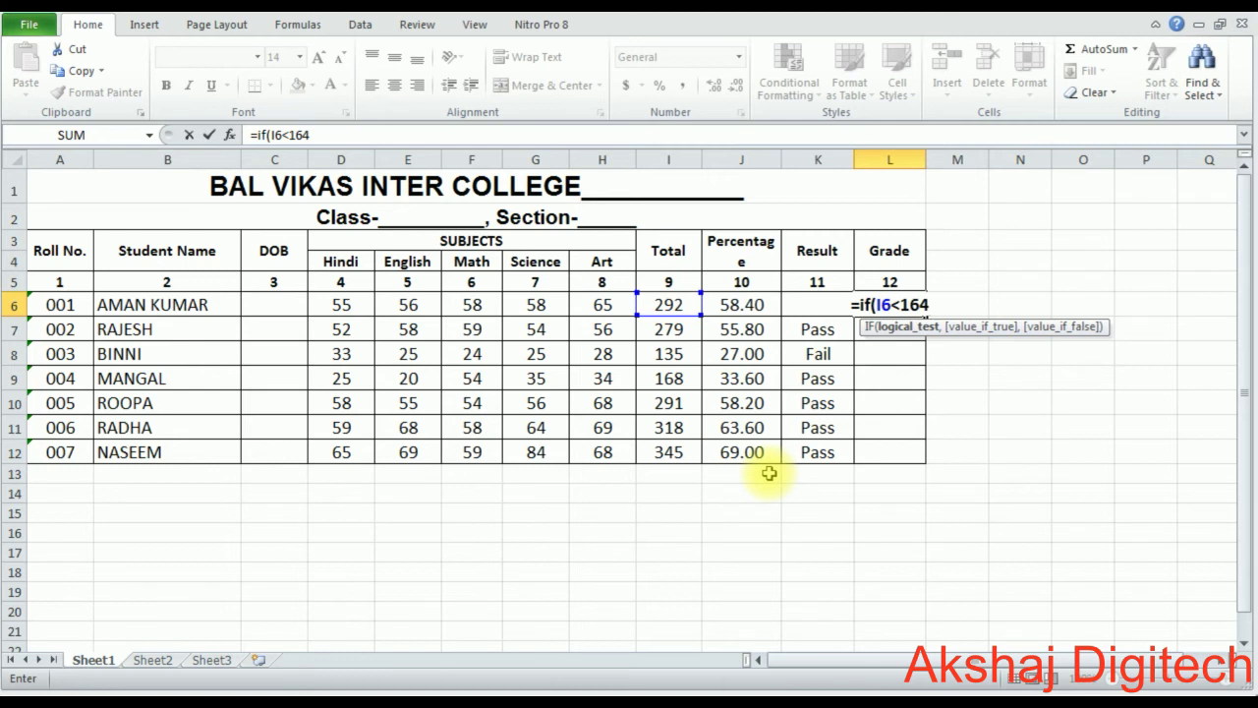
type(",")
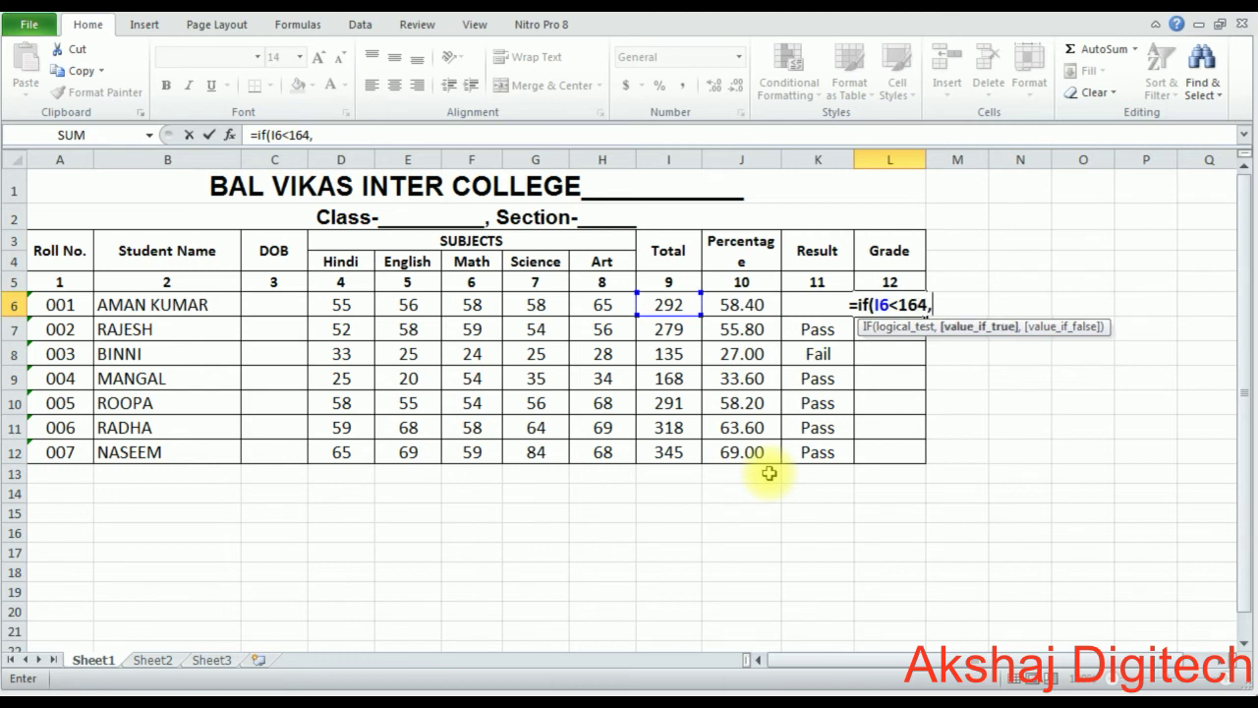
type("\"")
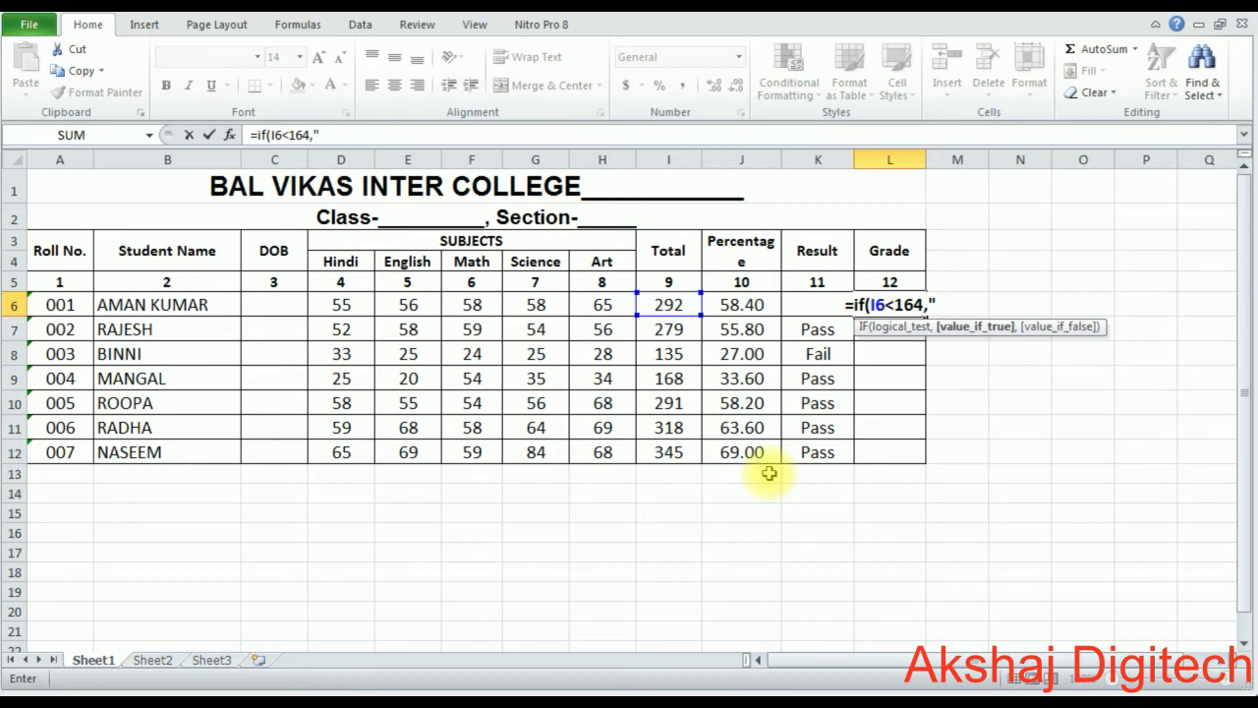
type("-")
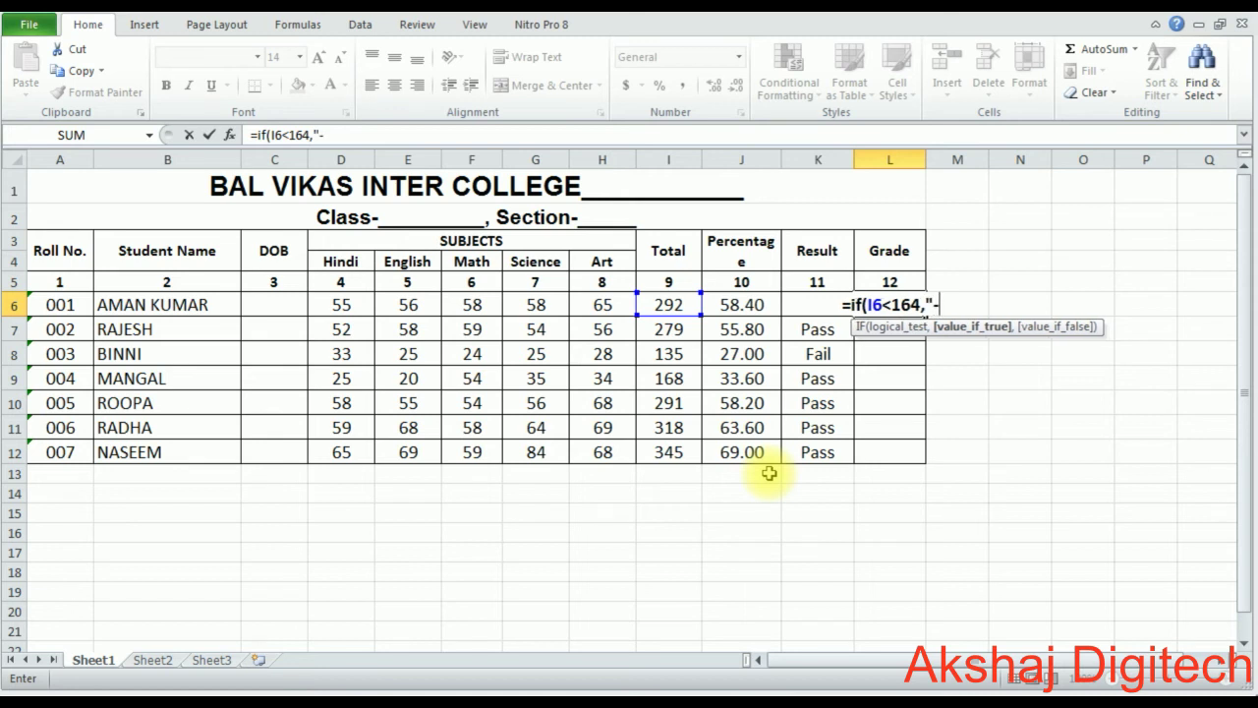
type("\"")
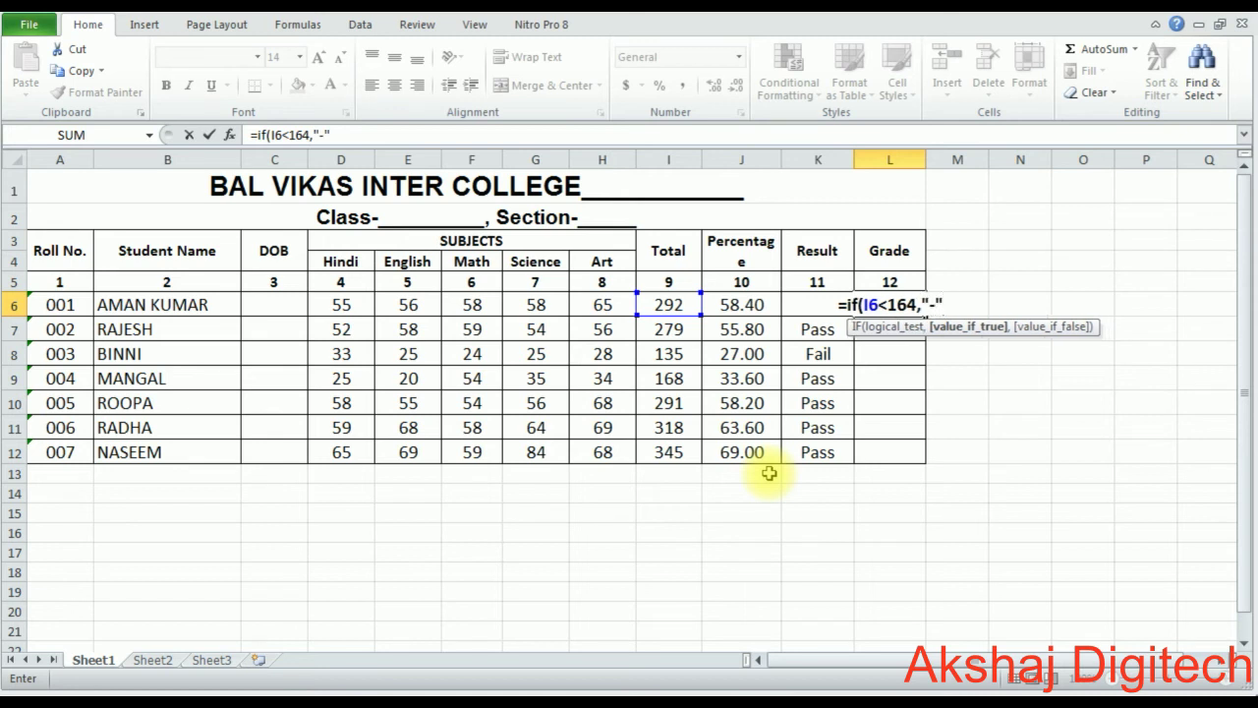
type(",if")
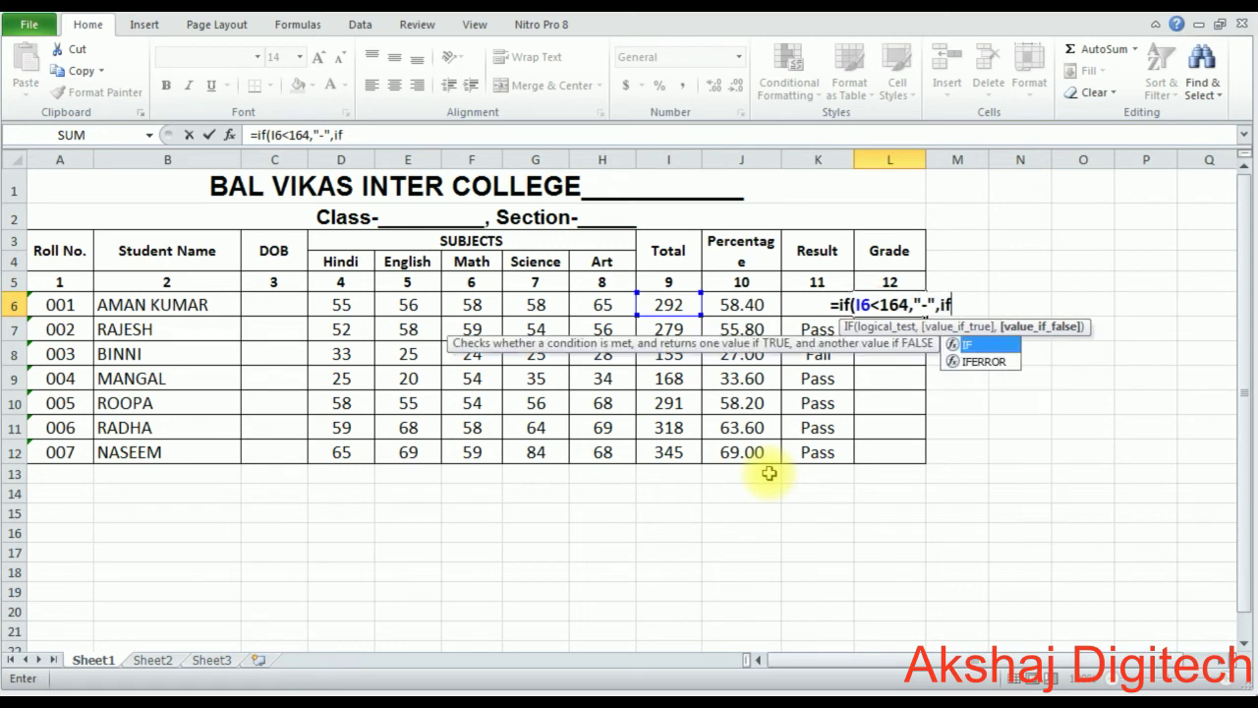
type("(")
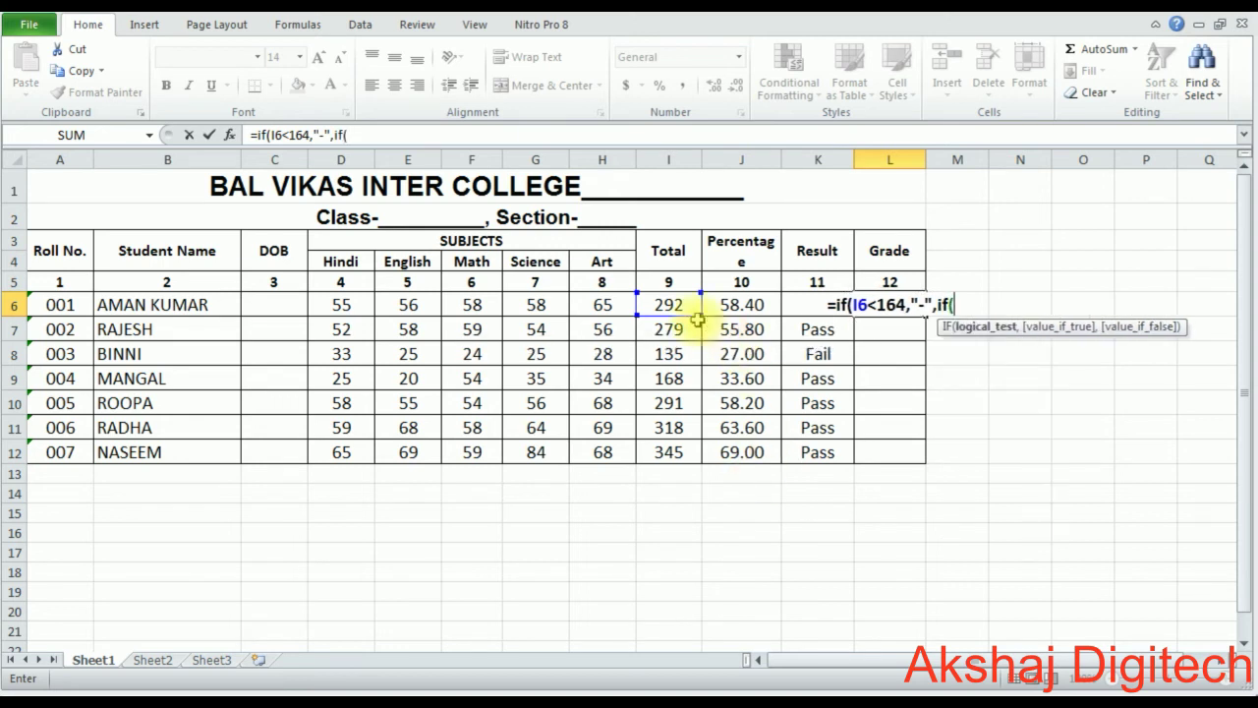
left_click(674, 305)
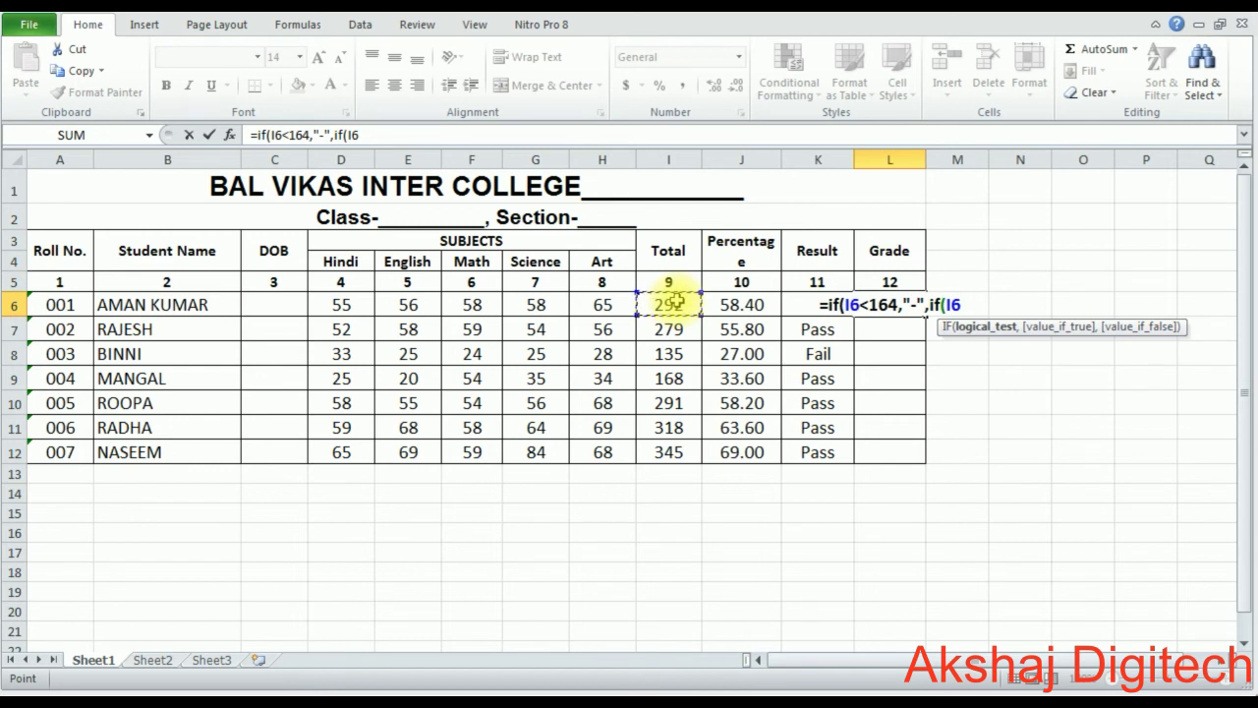
type("<")
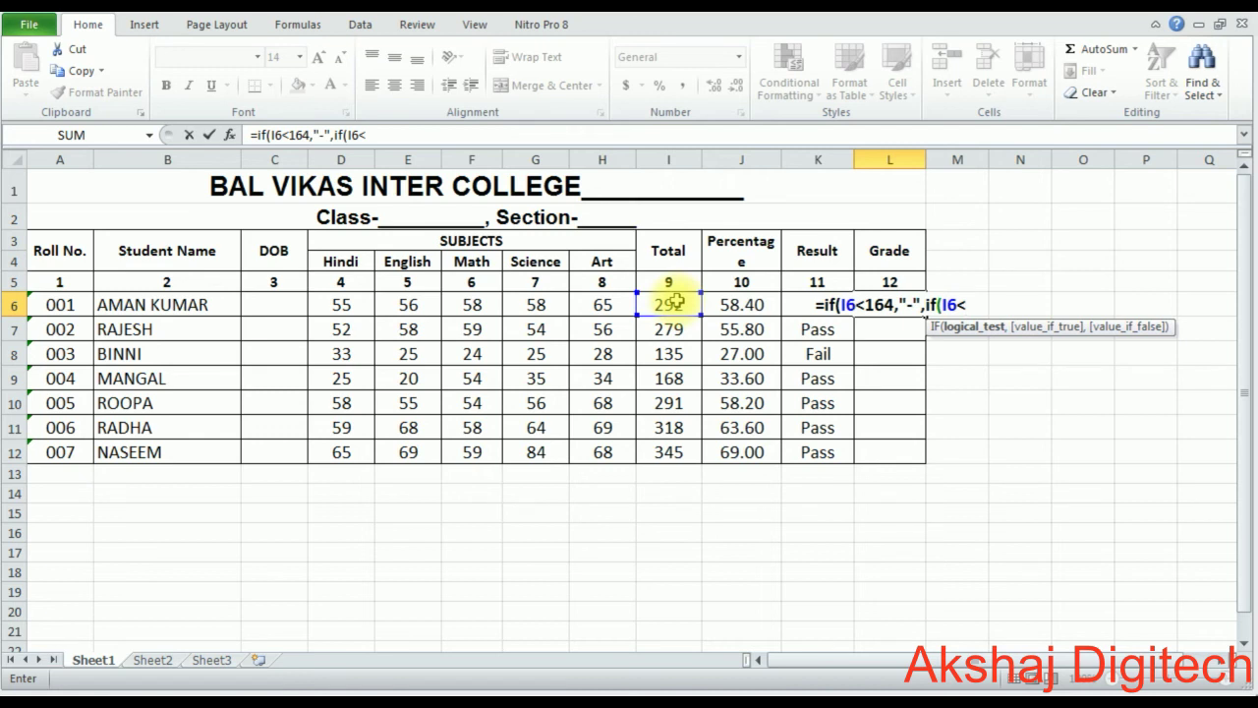
type("=")
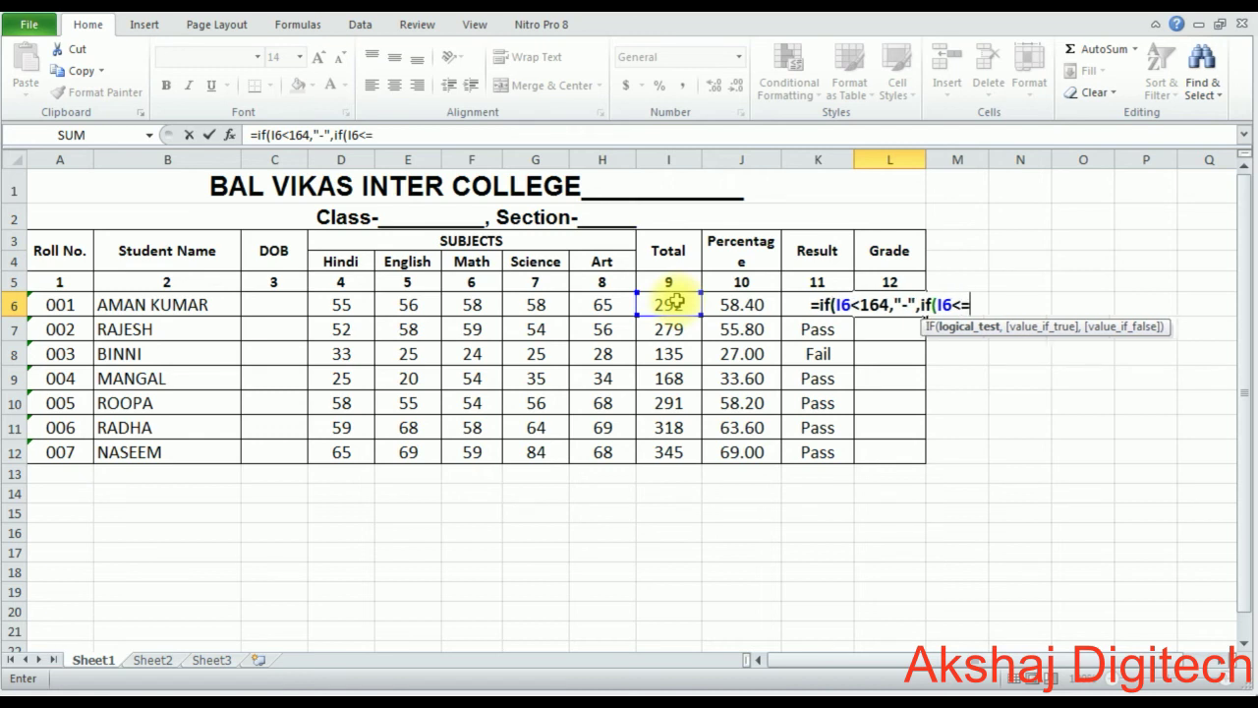
type("224")
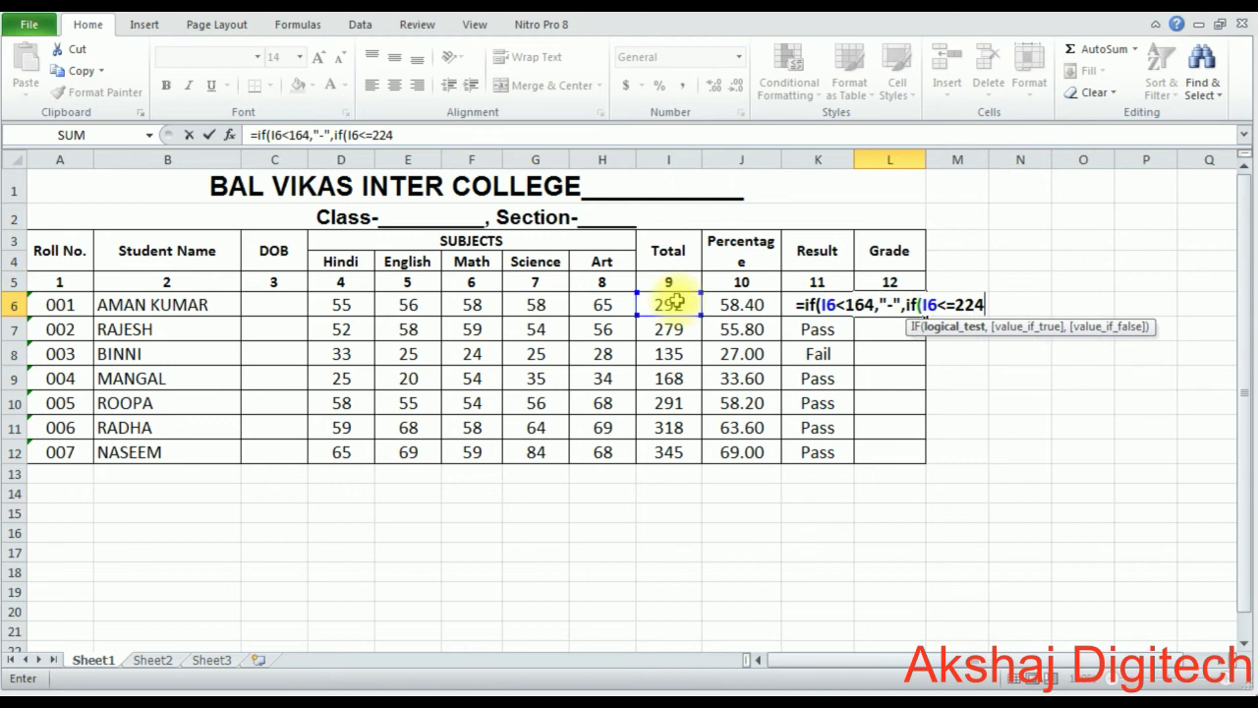
type(",\"")
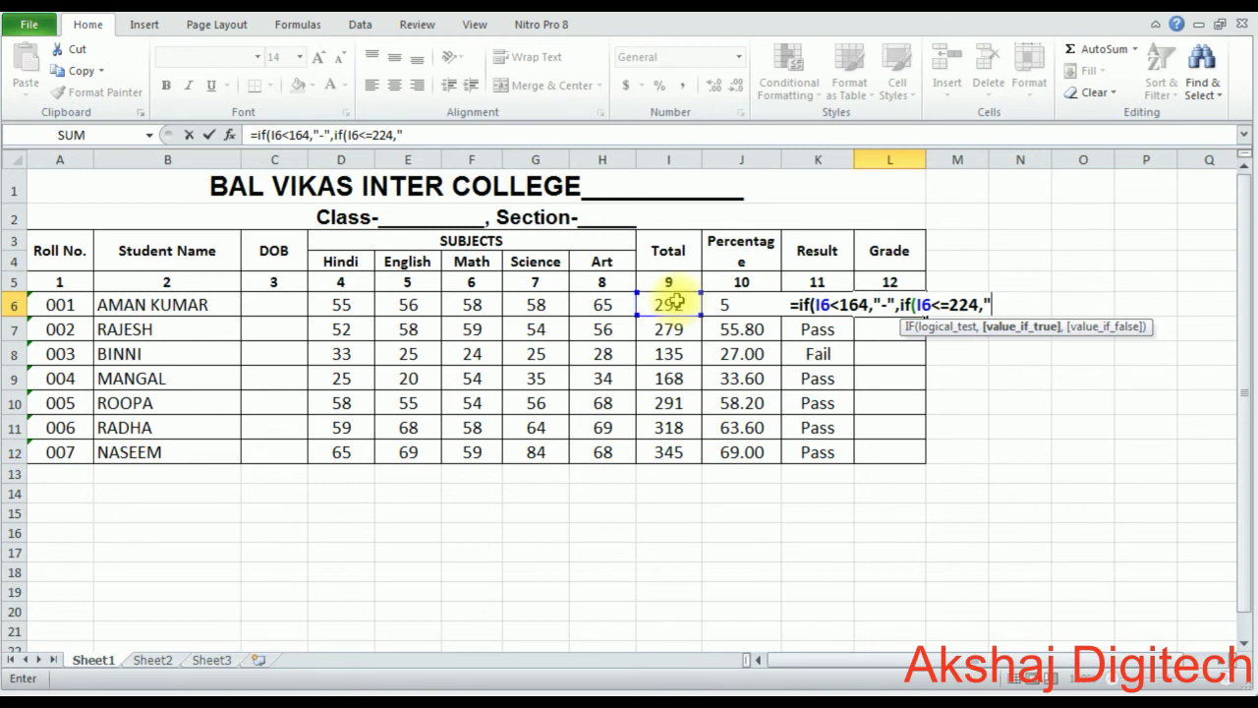
type("Thi")
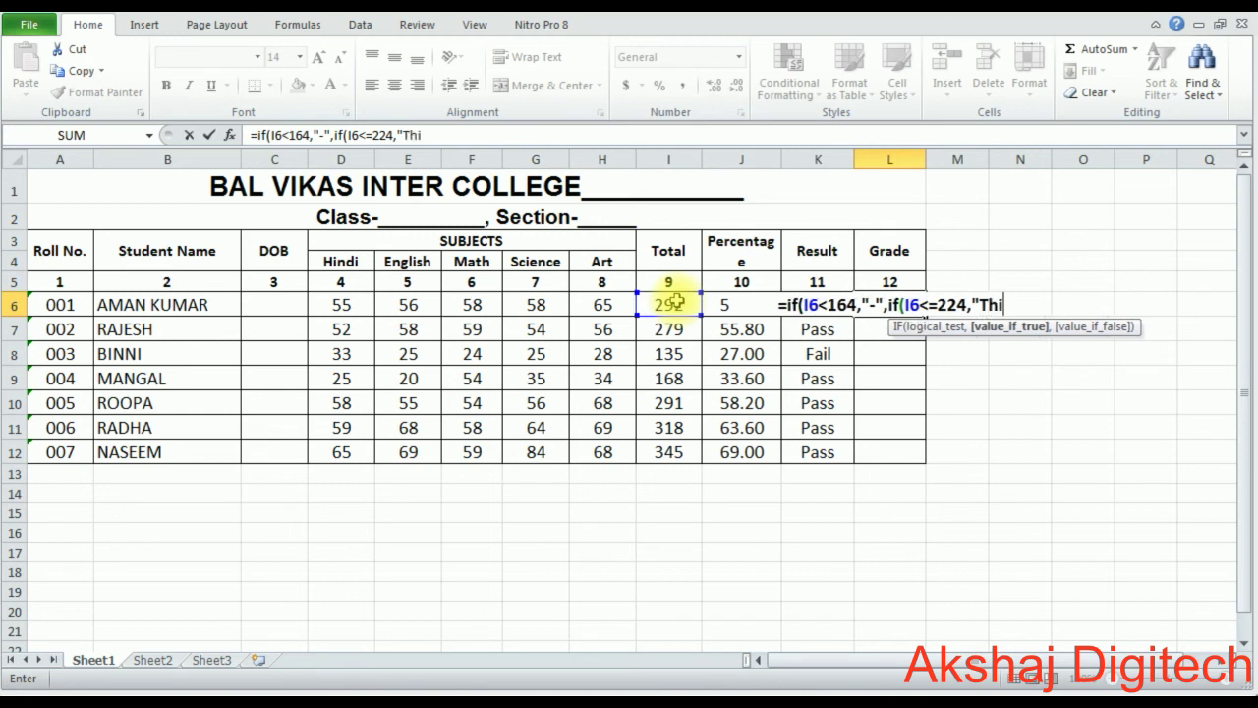
type("rd")
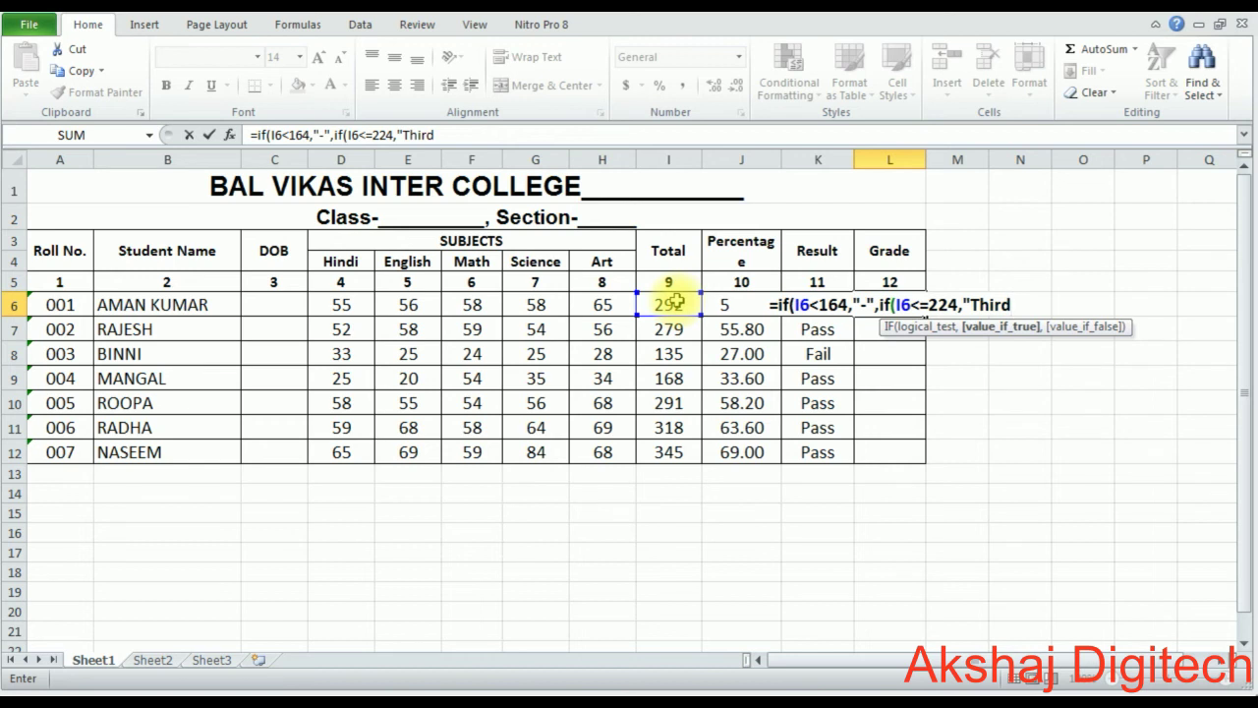
type("\",")
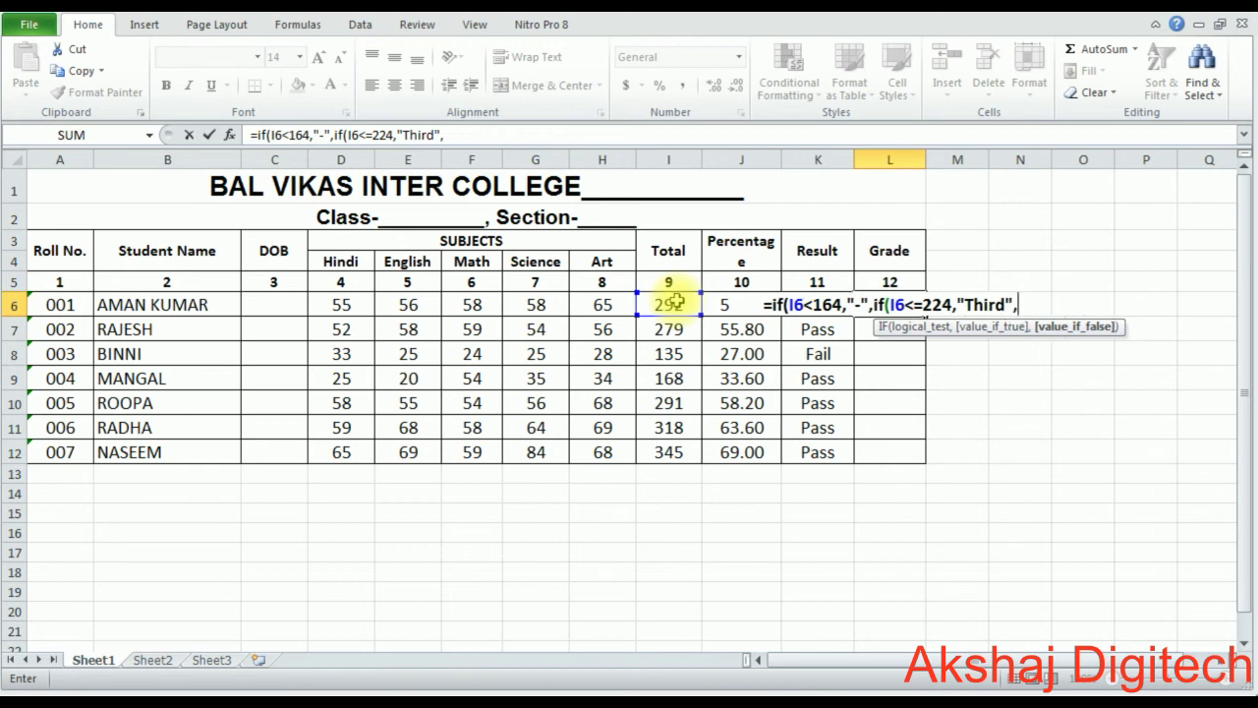
type("if")
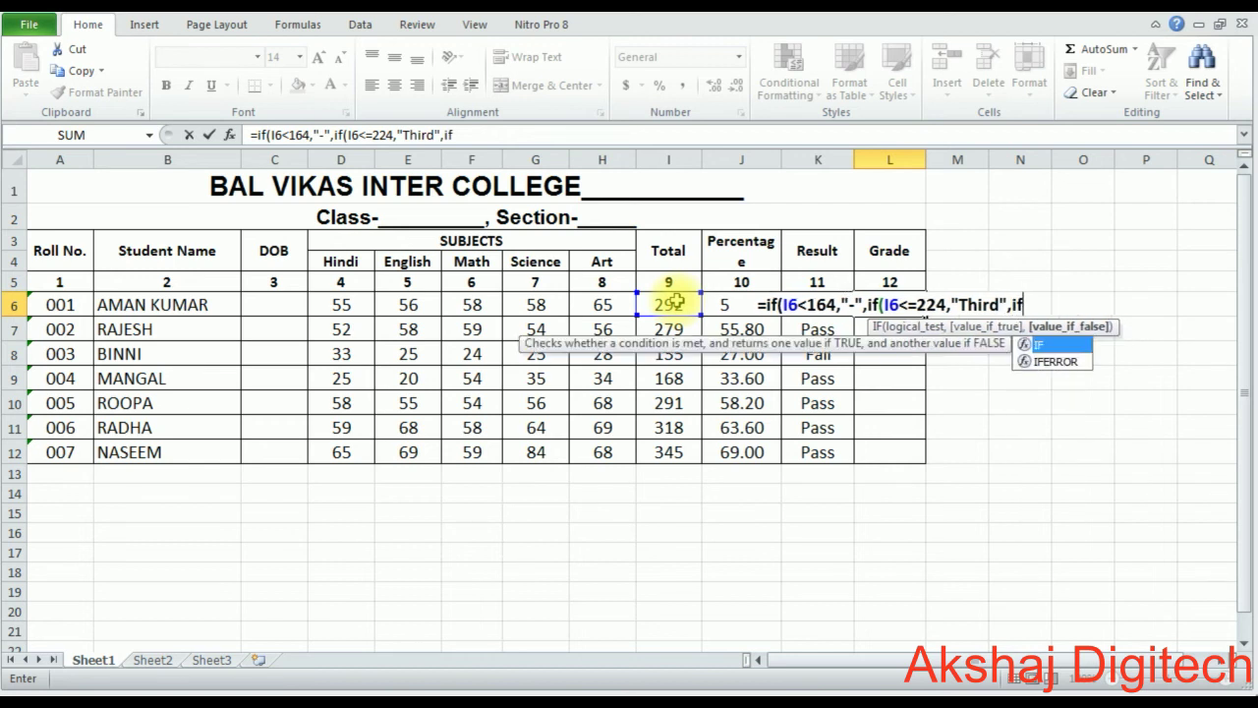
type("(")
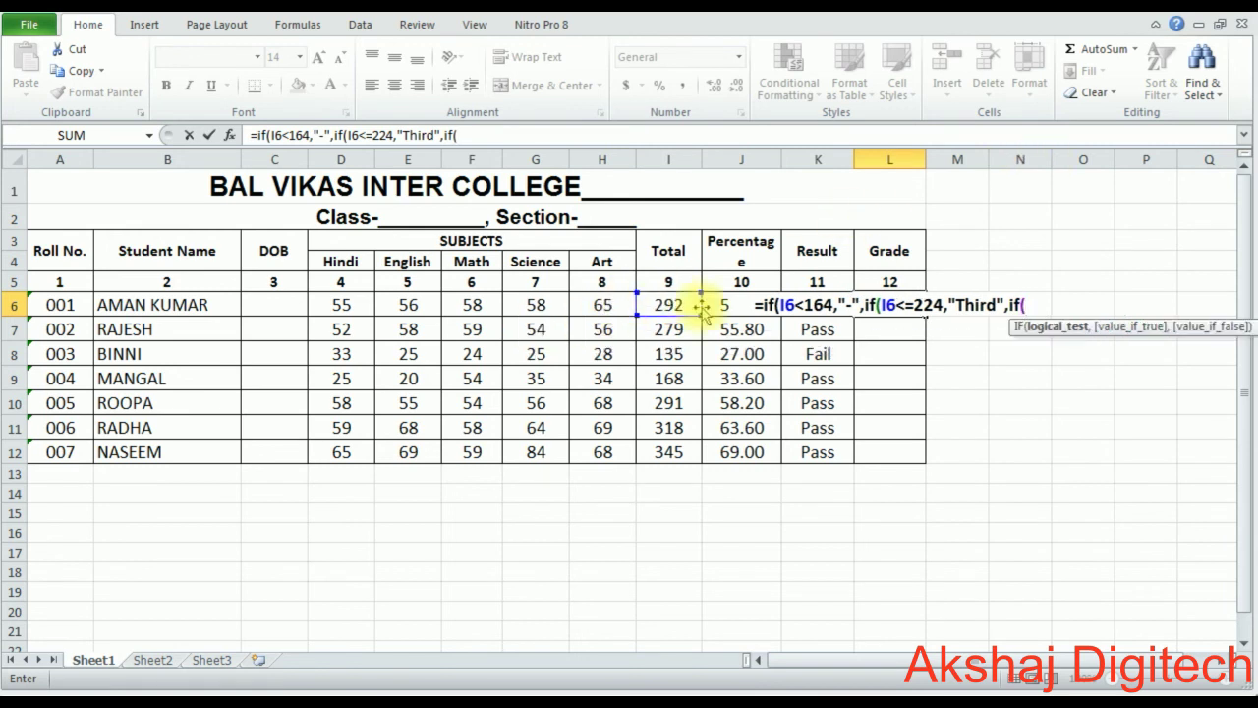
Step: Close the L6 nested IF with I6<=299 as "Second" and I6>=300 as "First"
left_click(693, 308)
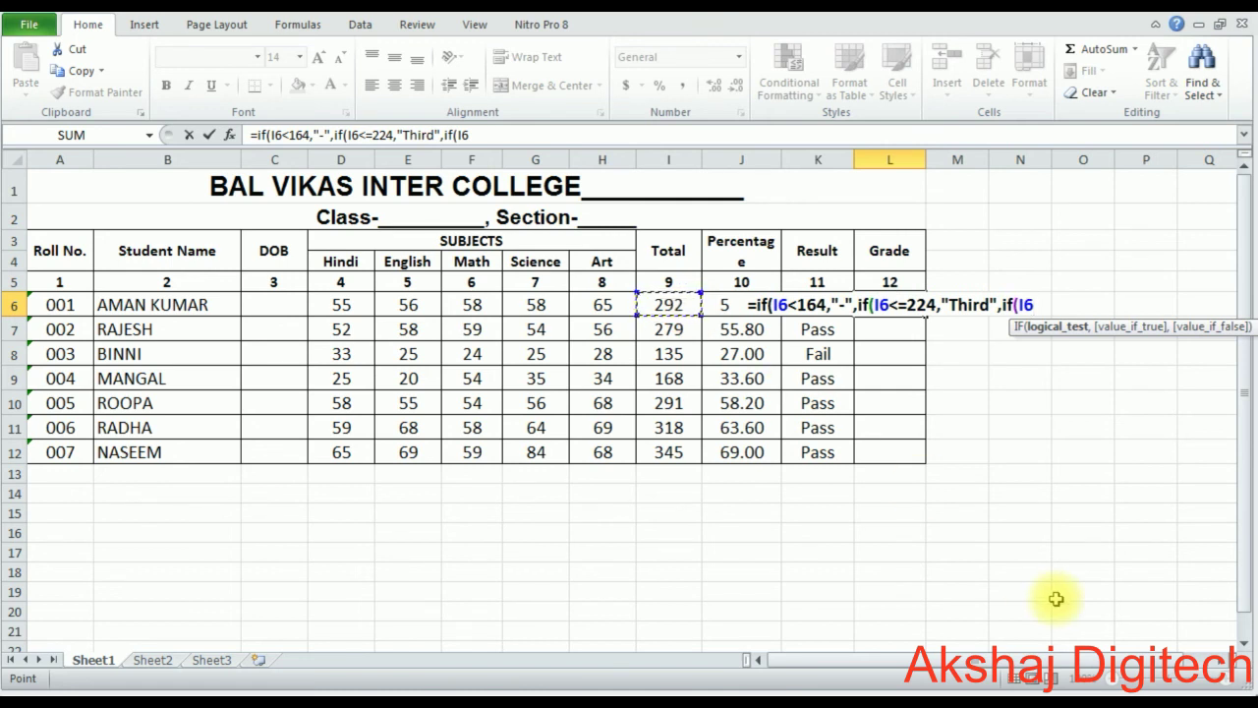
type("<")
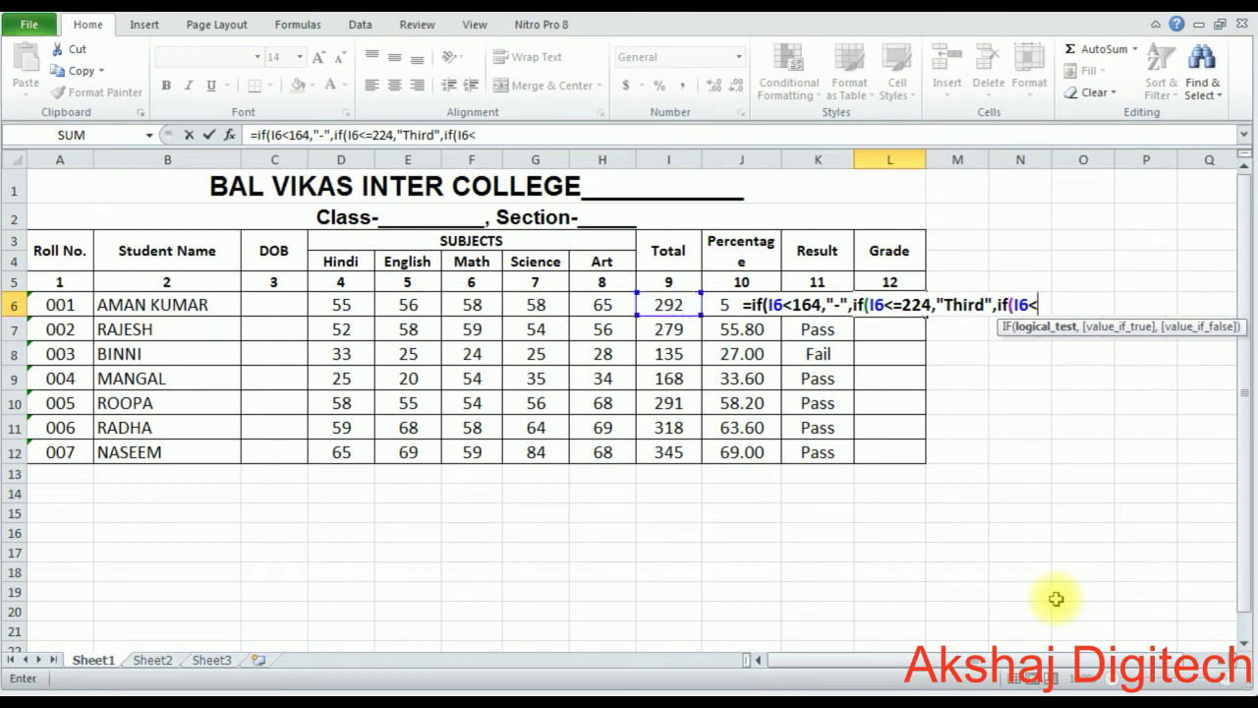
type("=")
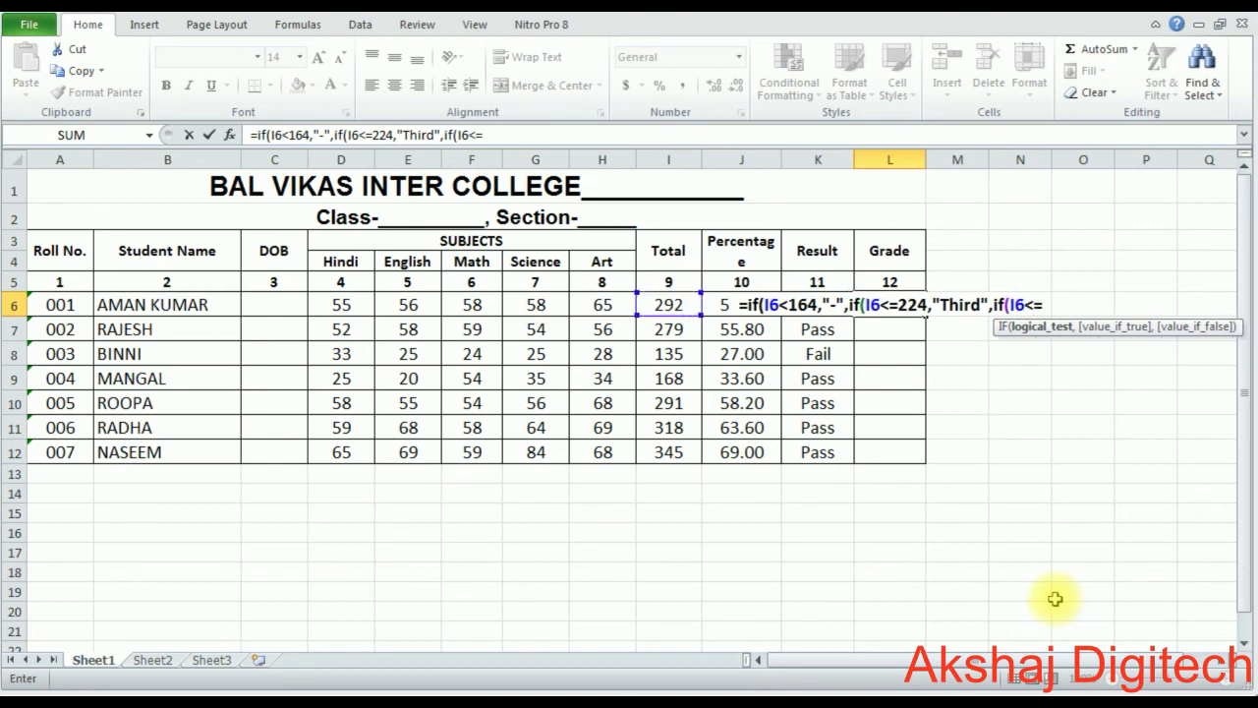
type("299")
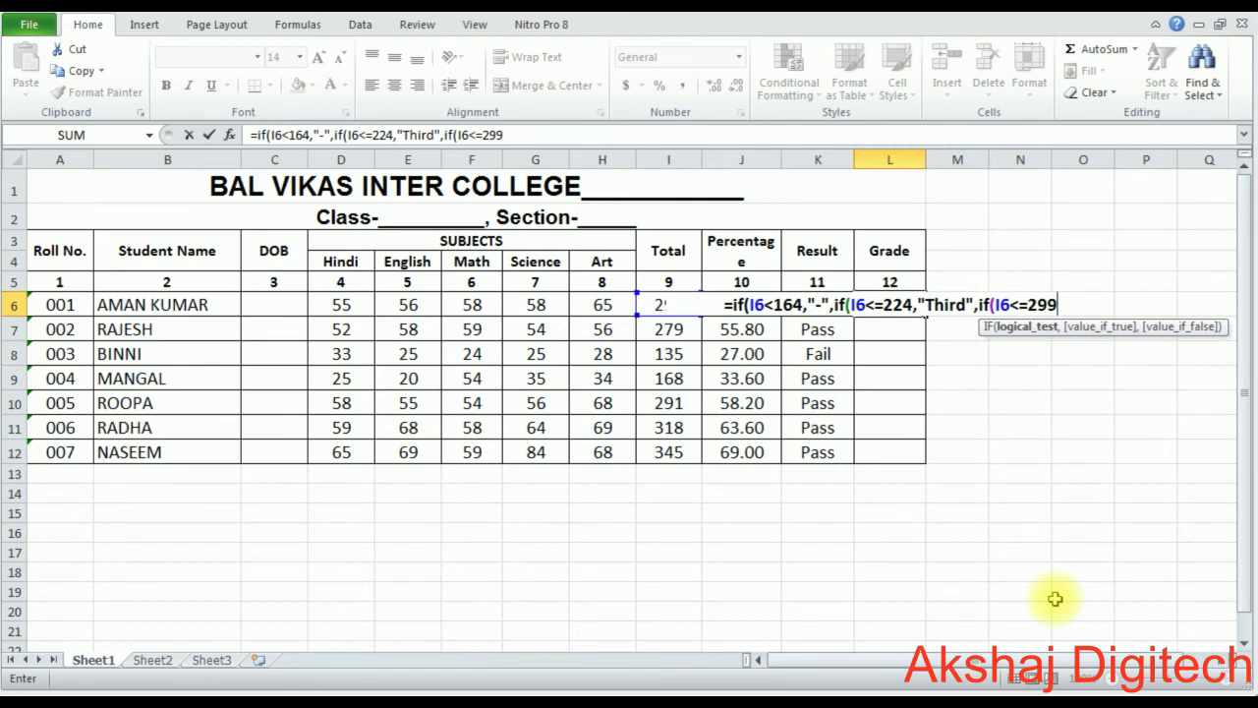
type(",")
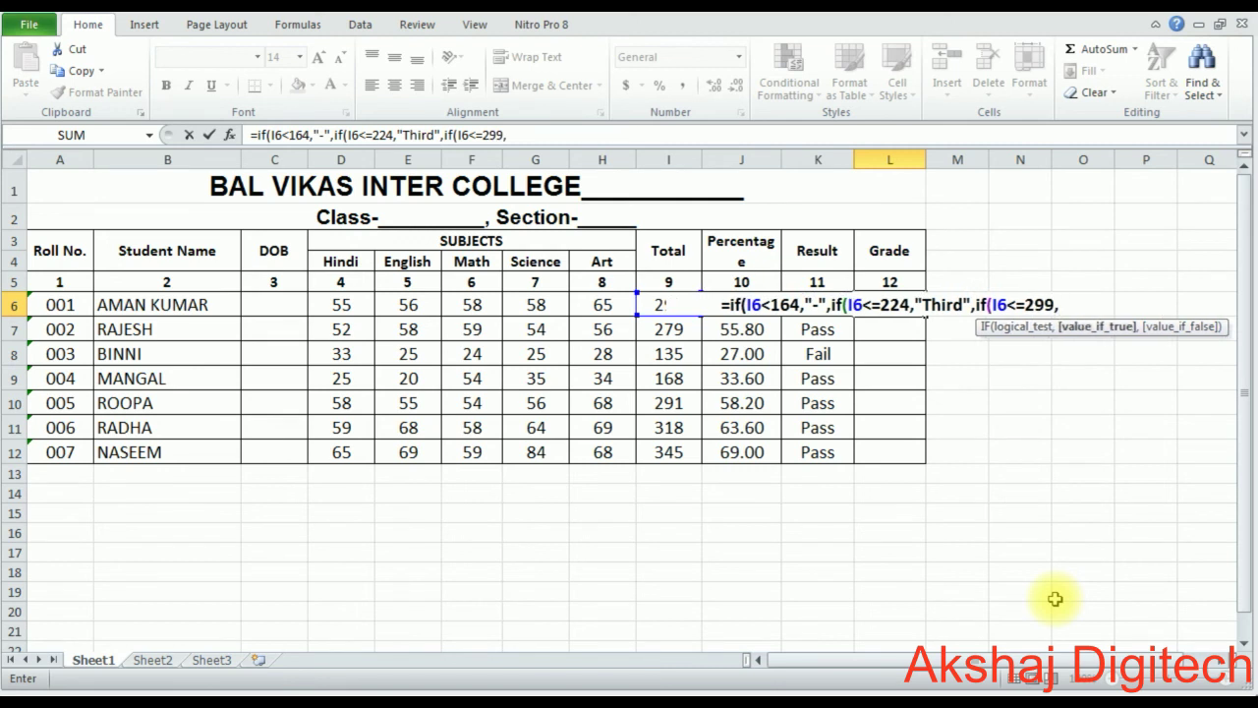
type("\"")
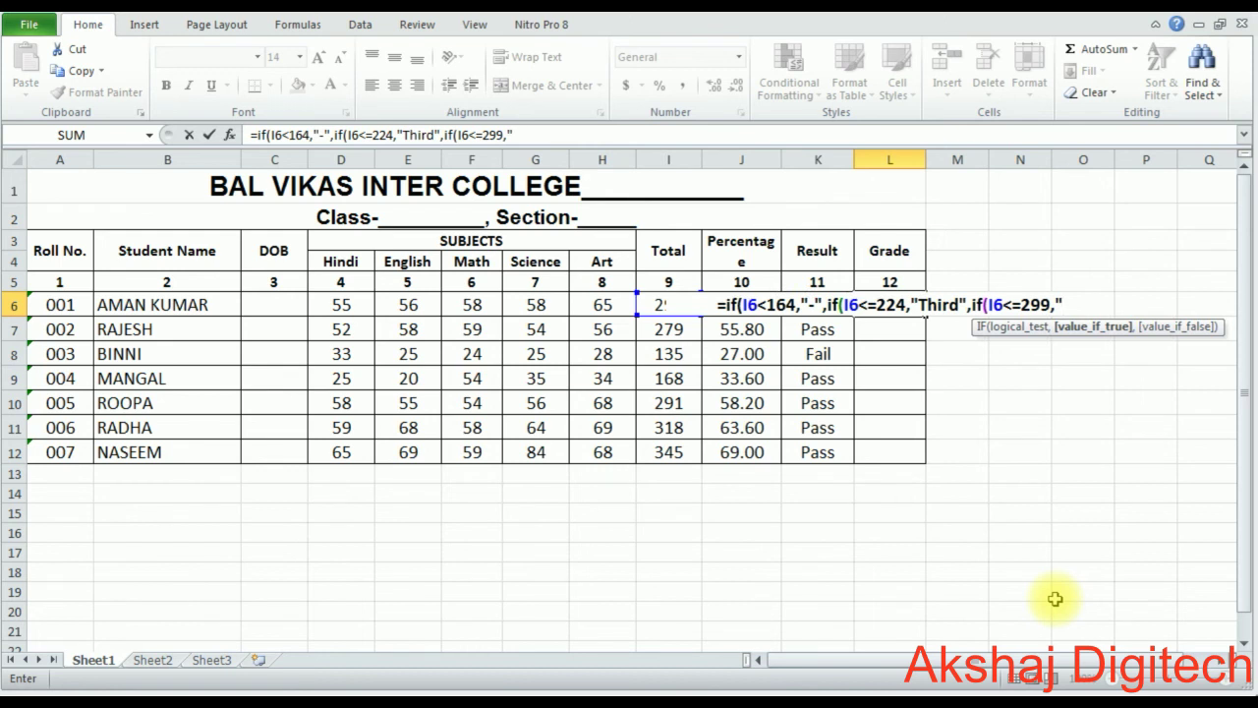
type("Secon")
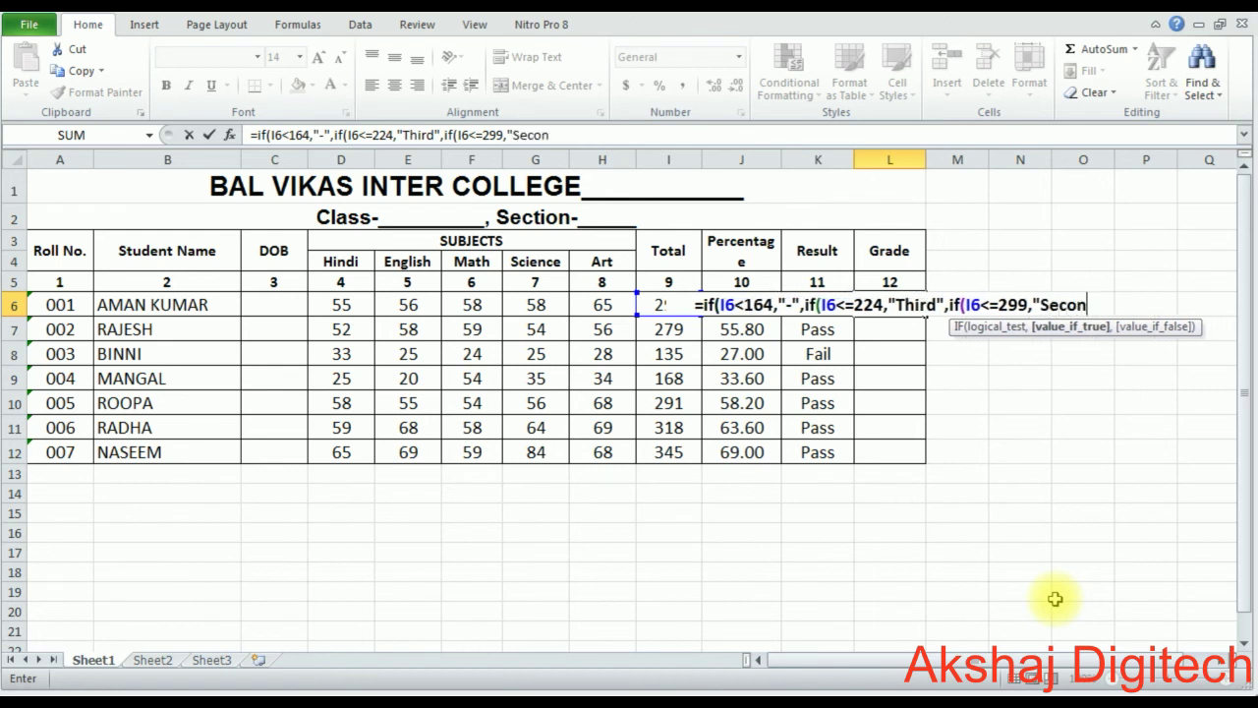
type("d\"")
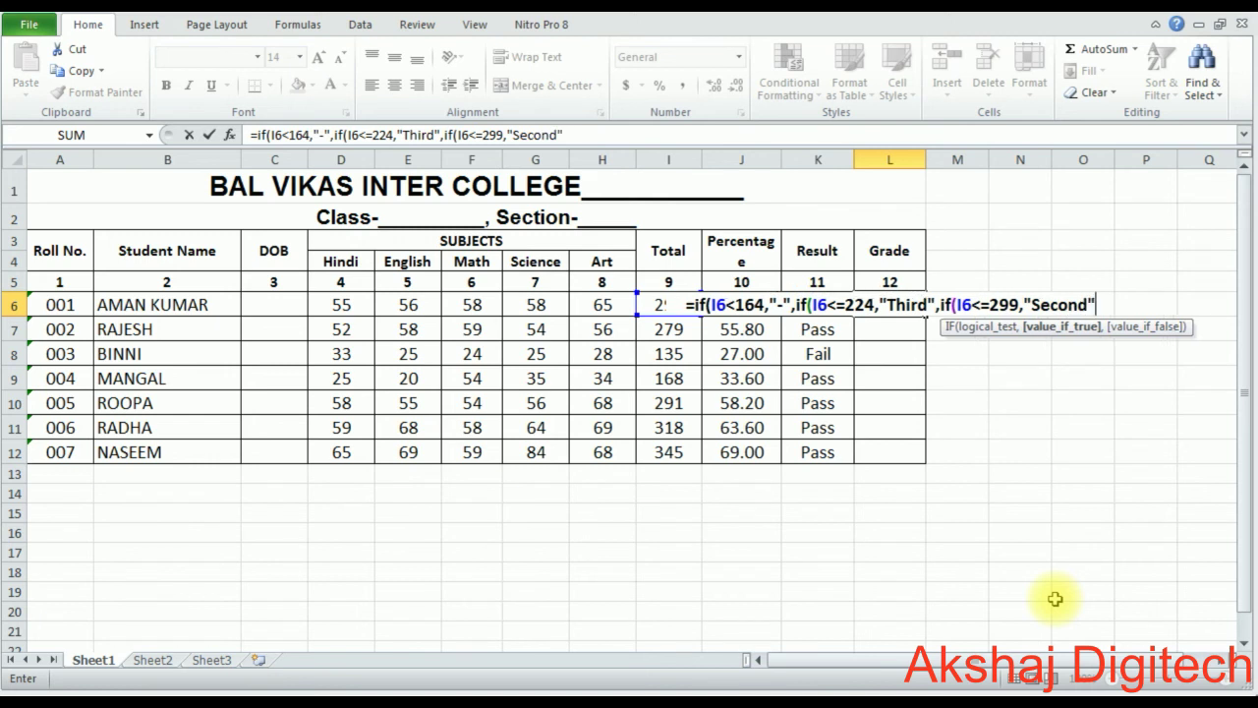
type(",")
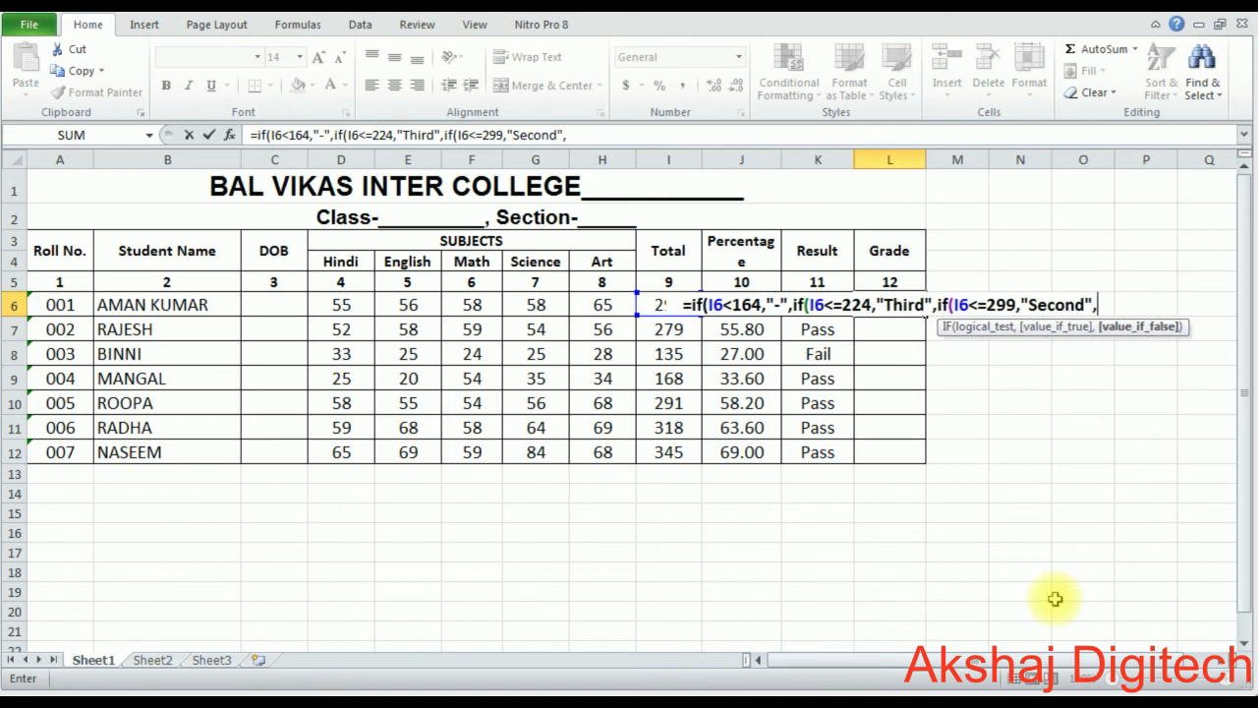
type("if")
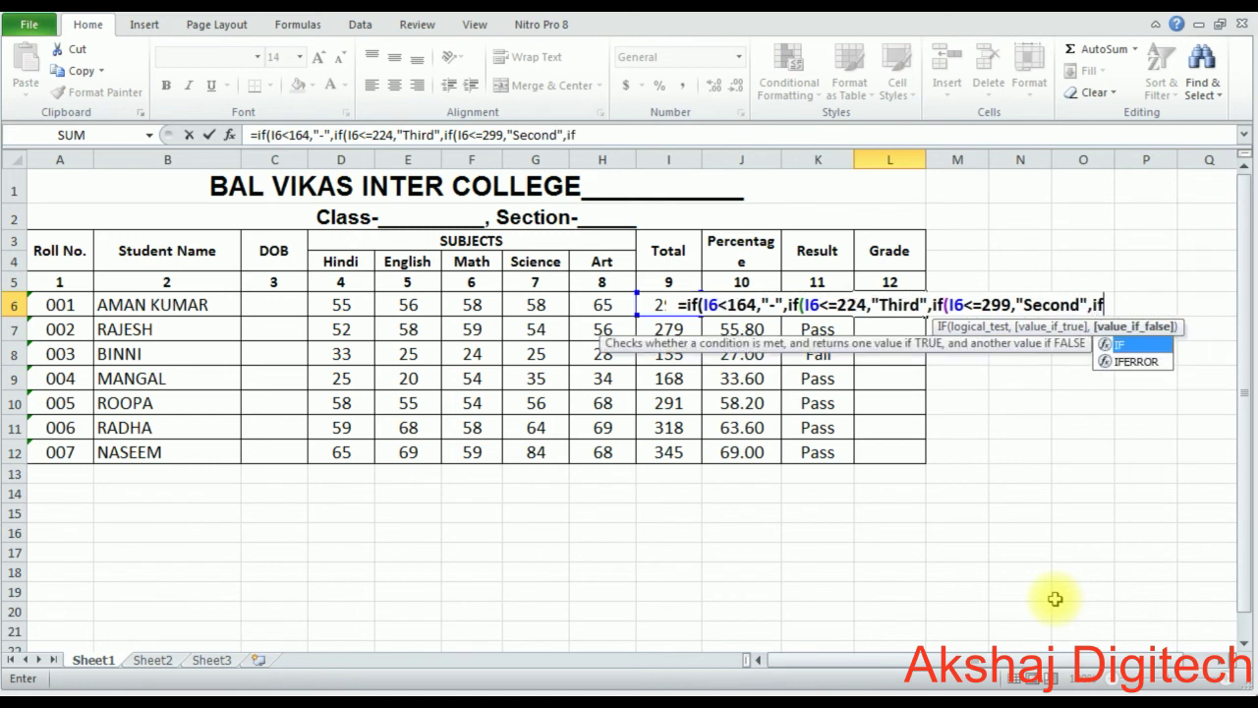
type("(")
left_click(656, 300)
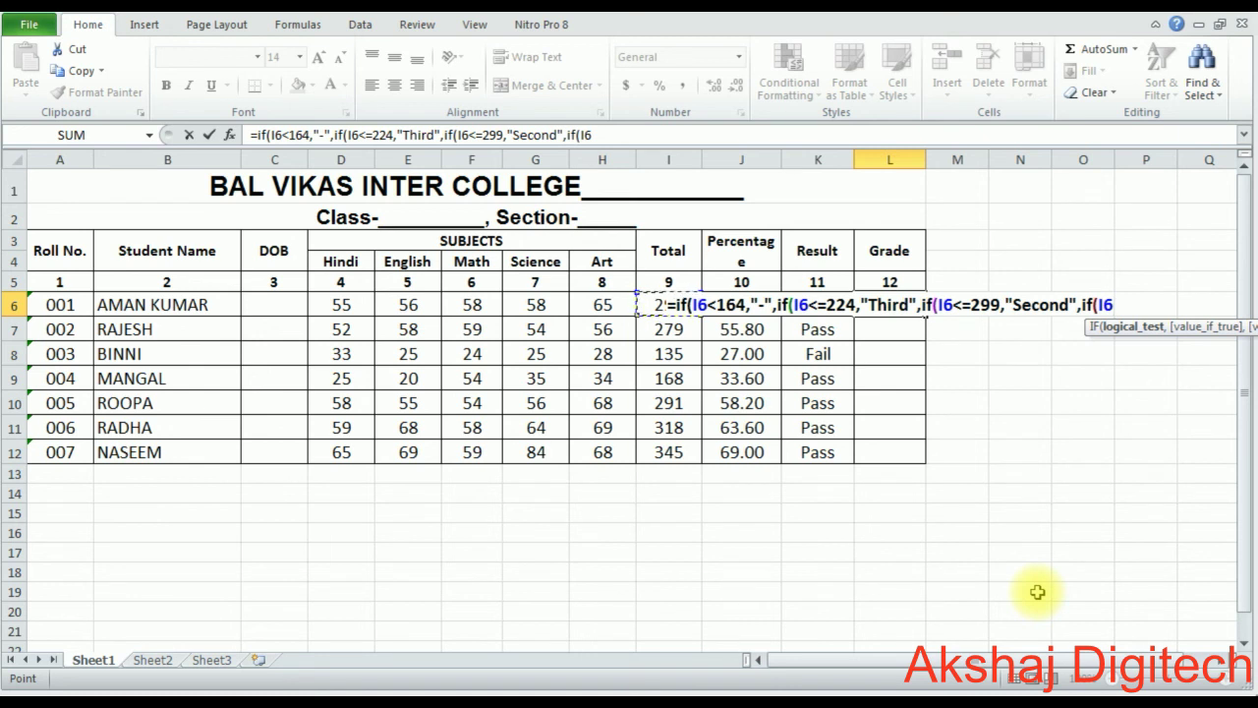
type(">")
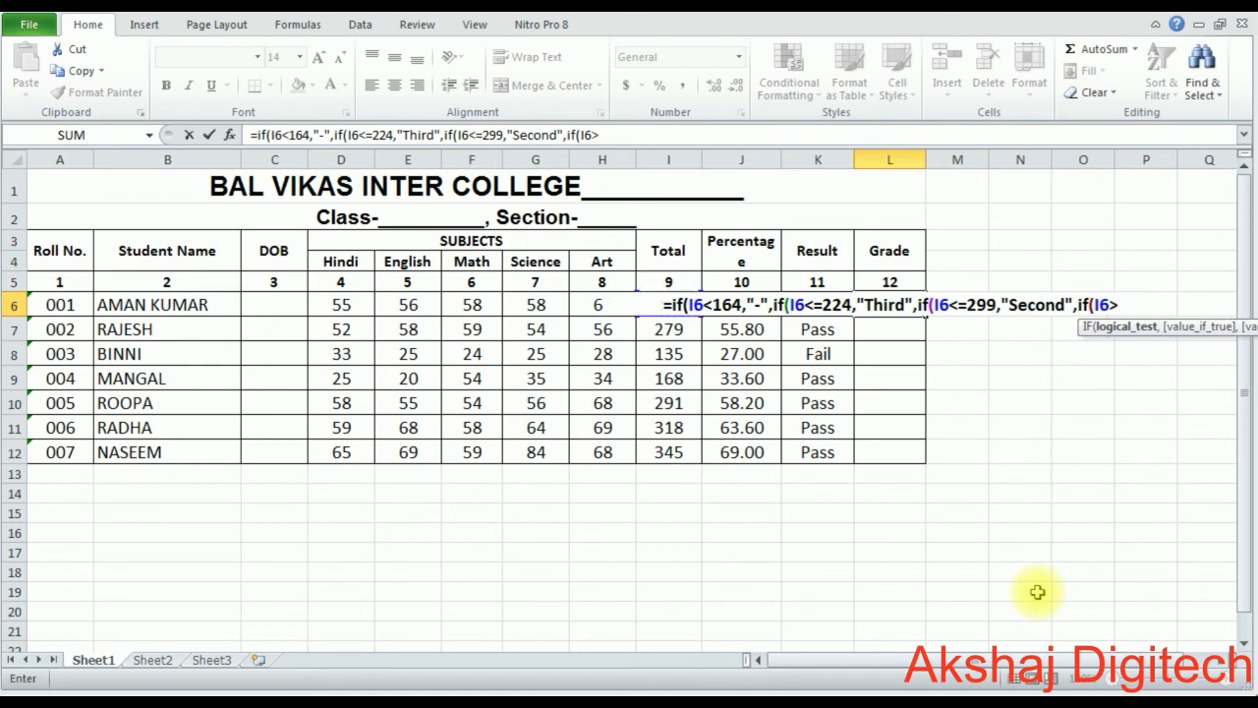
type("=")
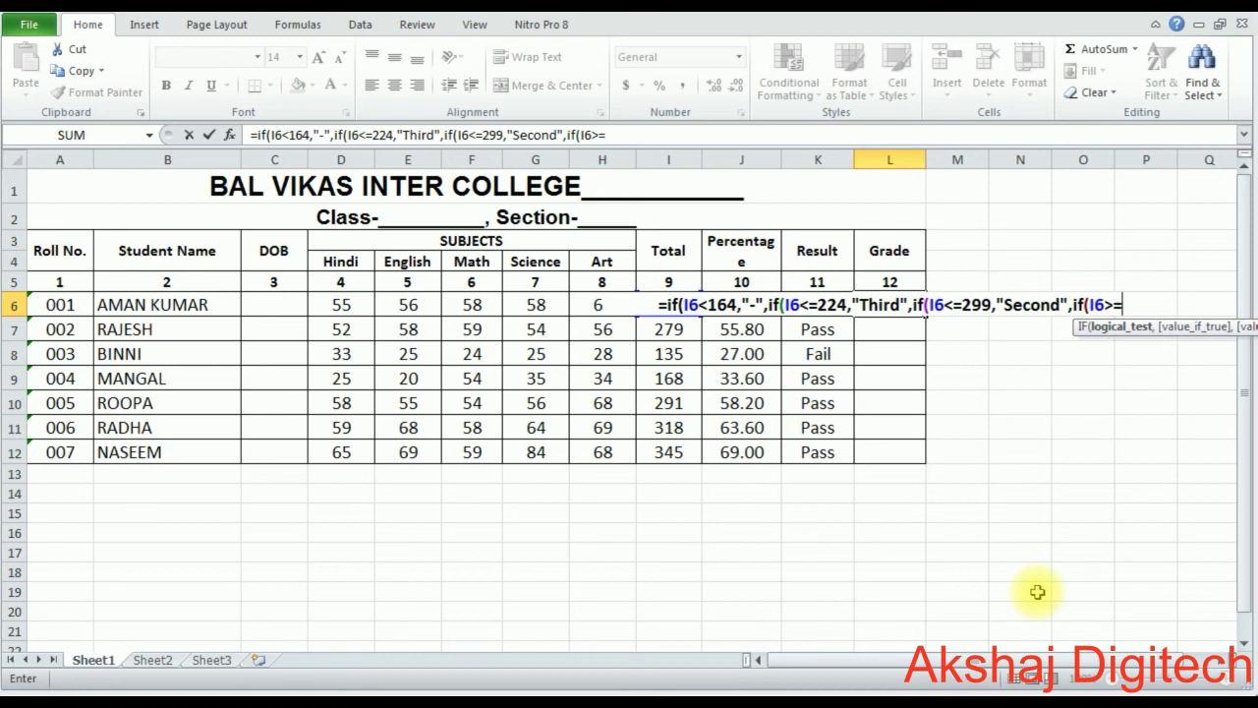
type("300")
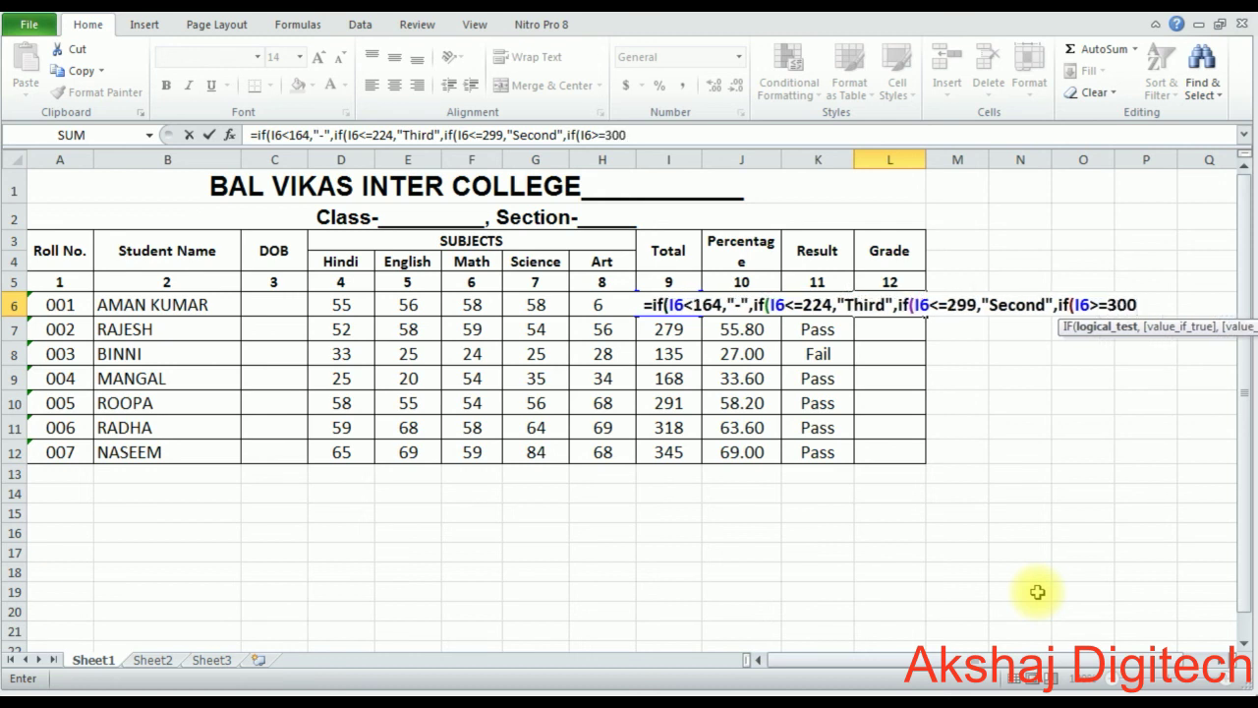
type(",\"")
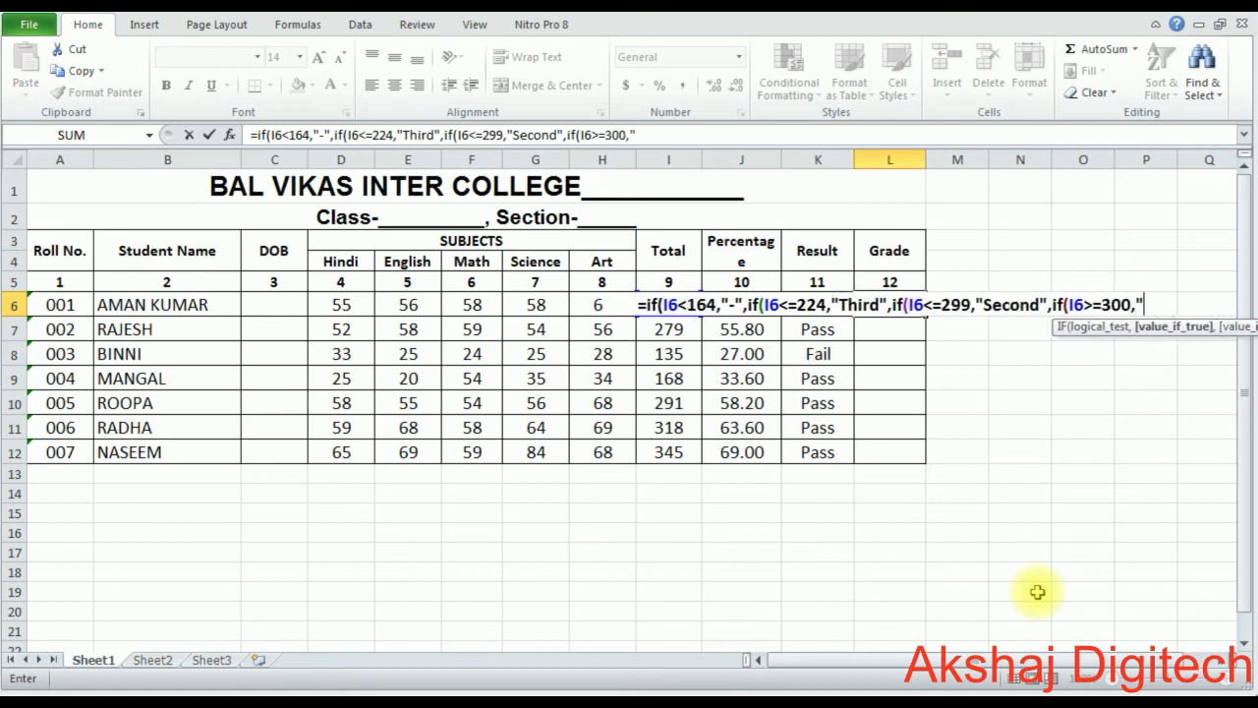
type("Fir")
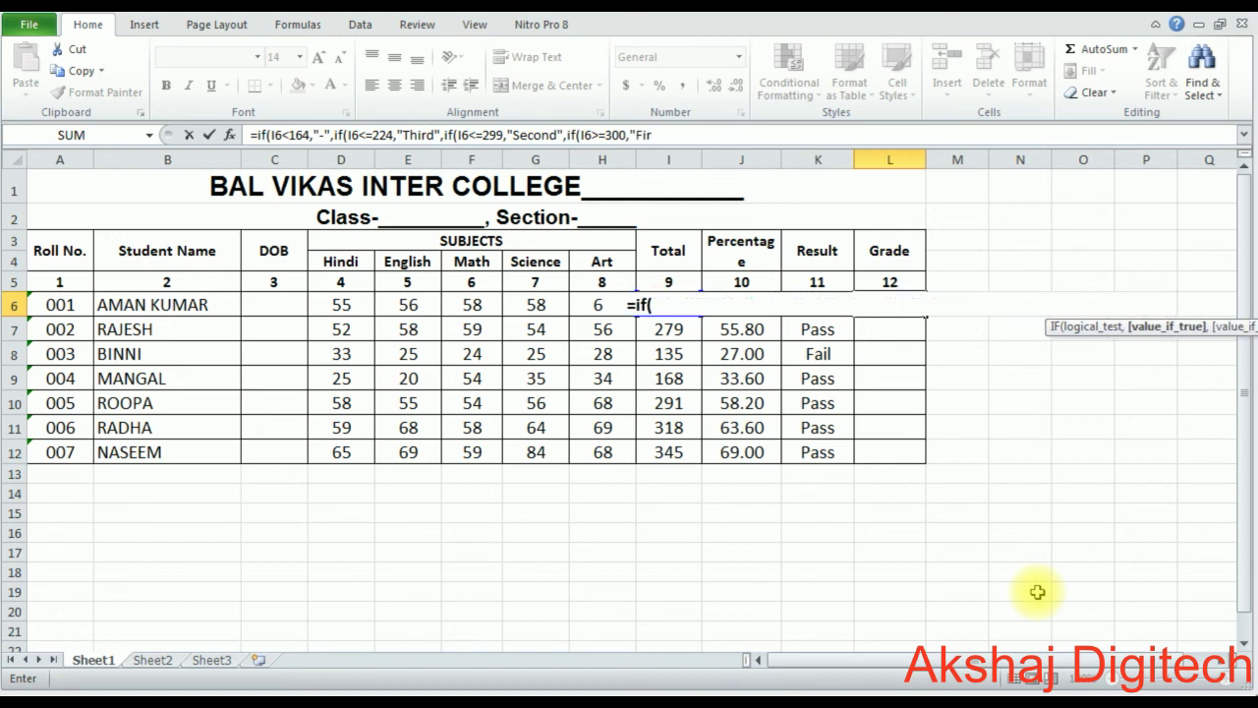
type("s")
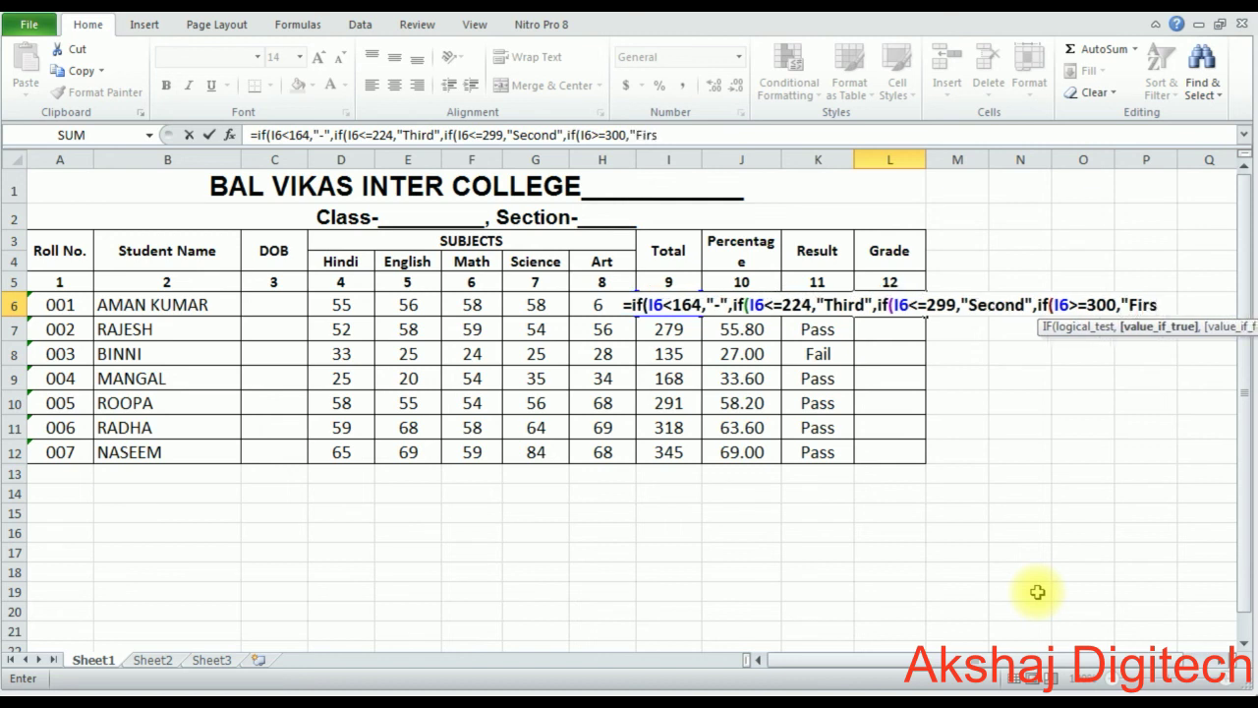
type("t")
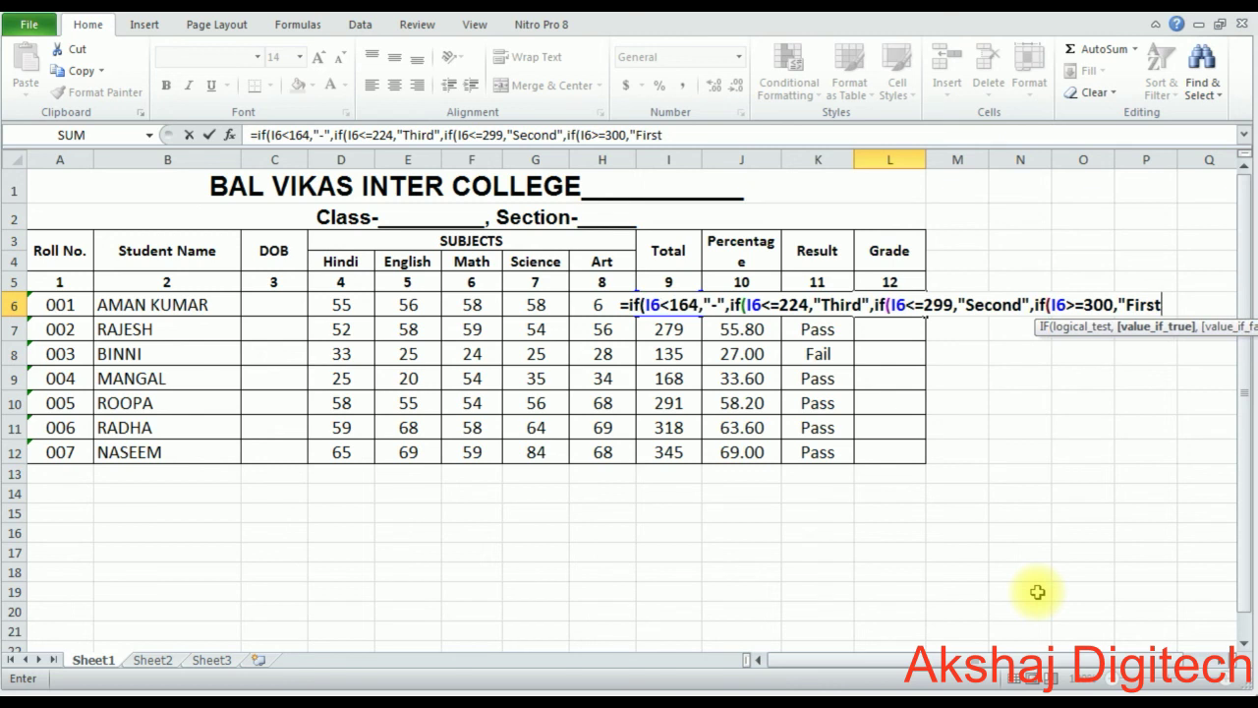
type("\"")
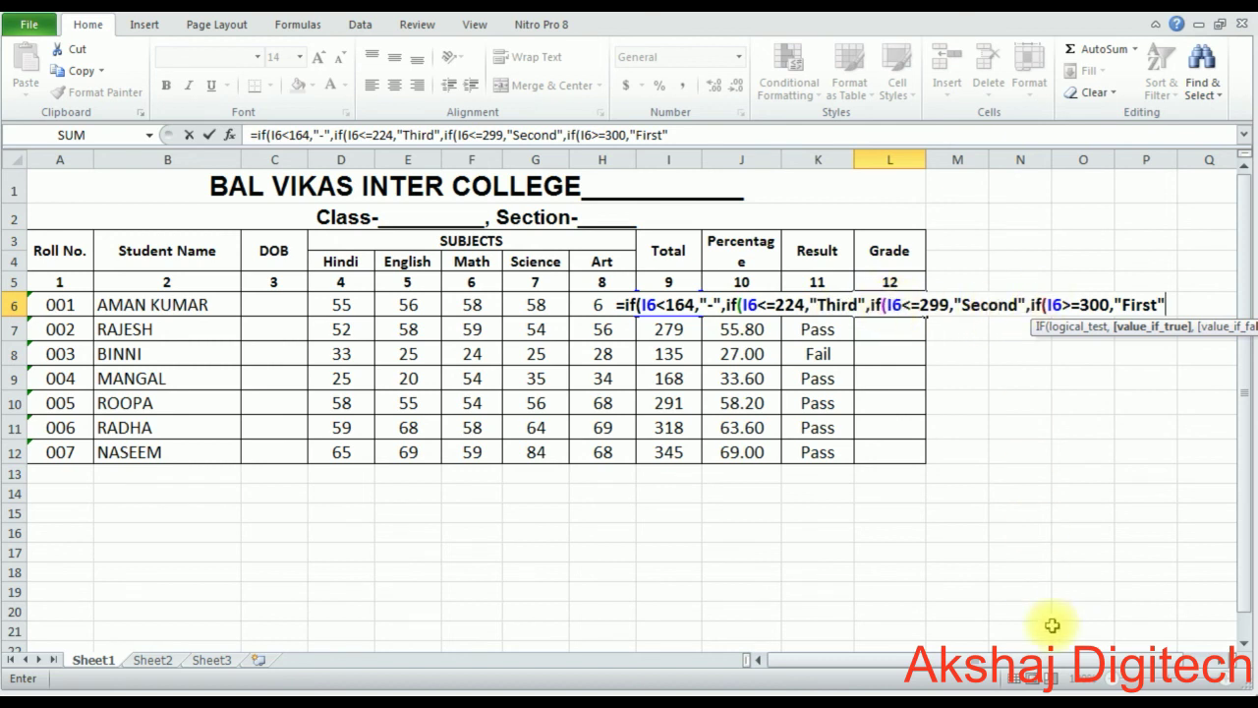
type("))))")
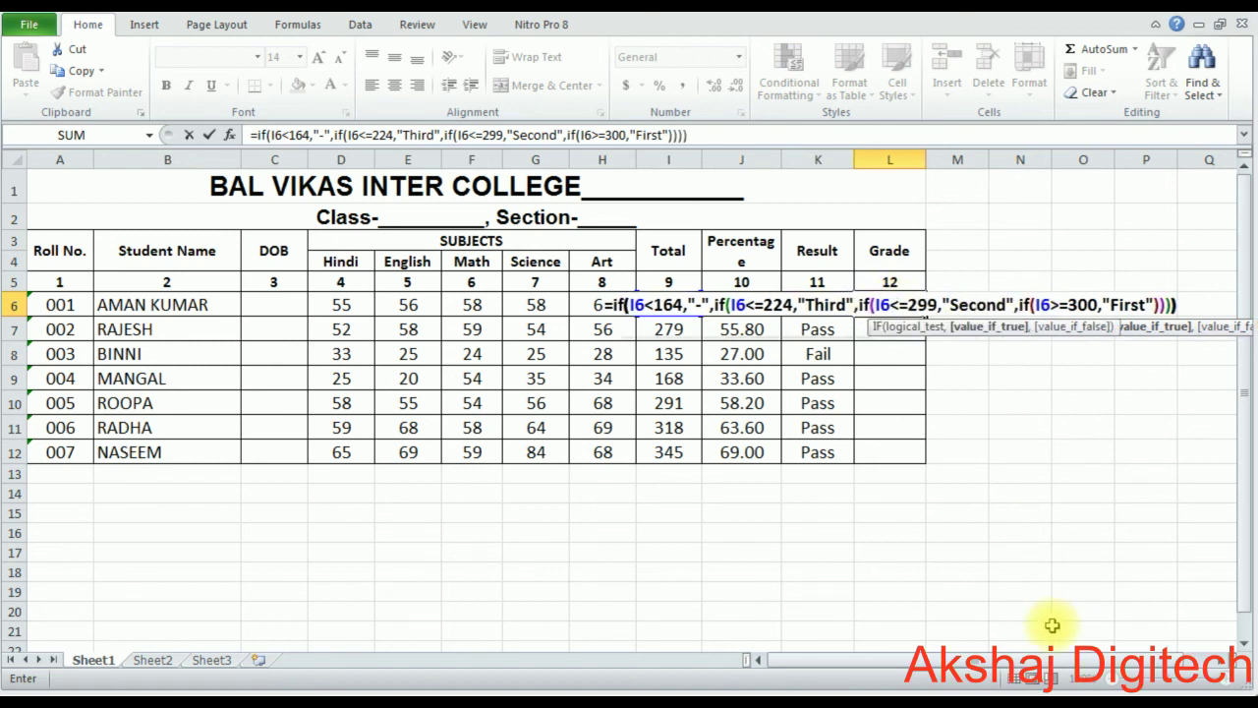
key("Return")
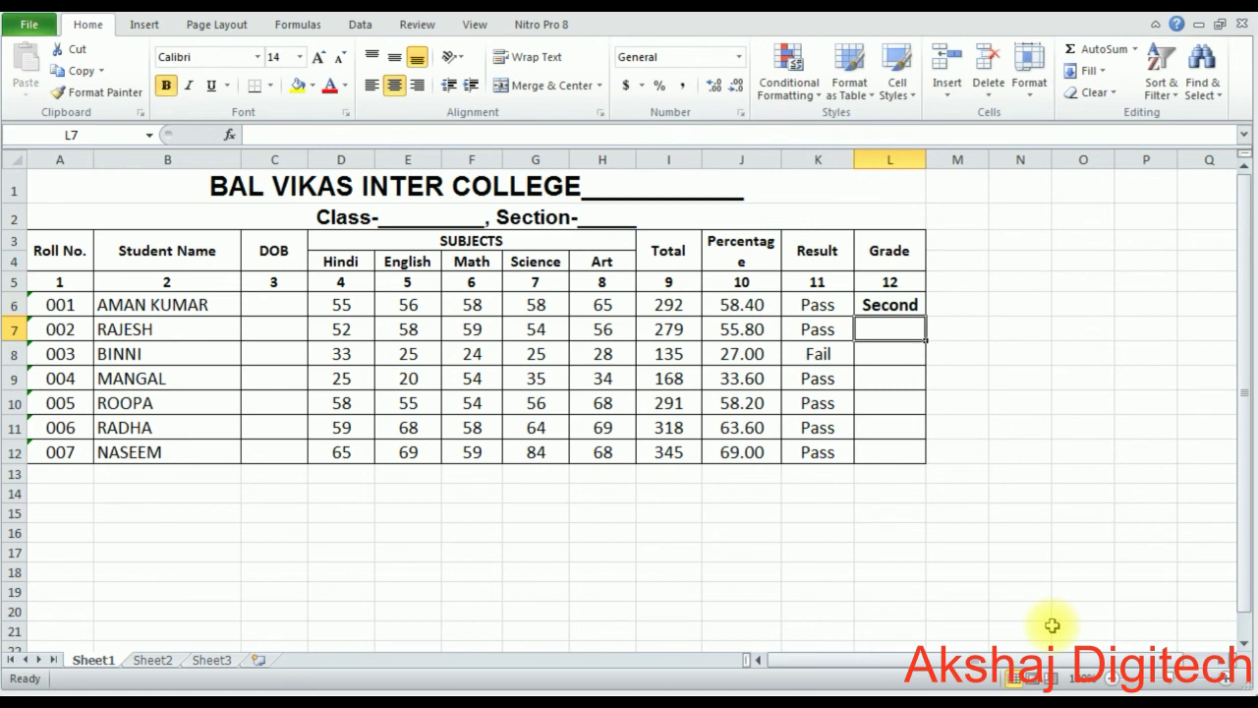
Step: Copy the L6 grade formula down to L12, giving Second, Second, -, Third, Second, First, First
left_click(880, 304)
left_click_drag(925, 316, 936, 470)
left_click(889, 303)
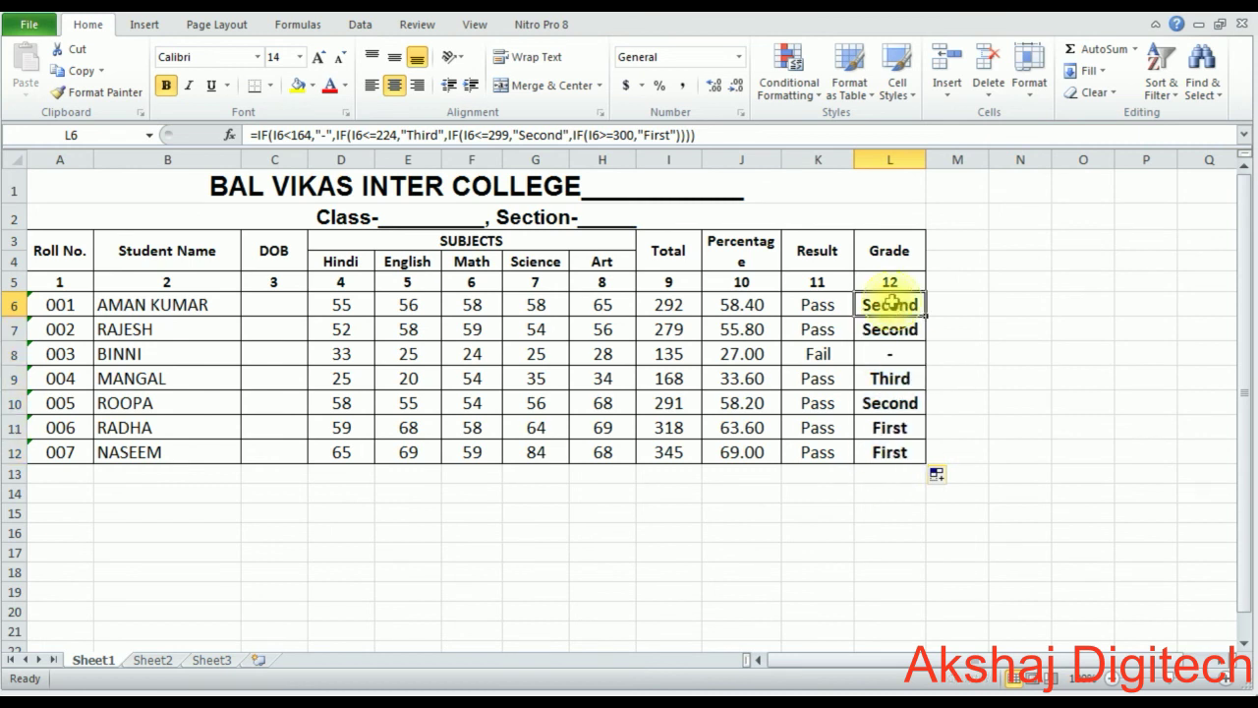